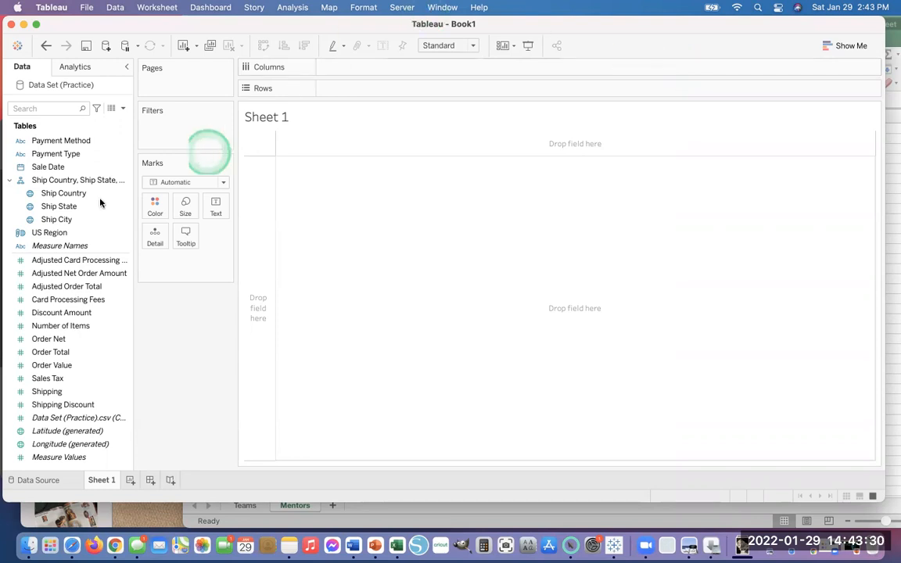
- Build a map of the ship states by adding Ship State to the empty view
left_click(59, 207)
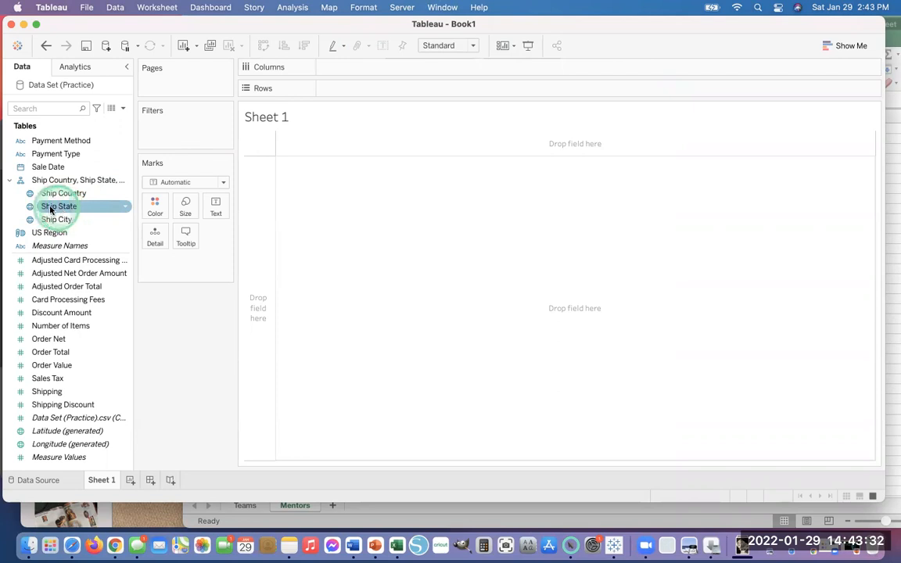
left_click_drag(49, 210, 426, 241)
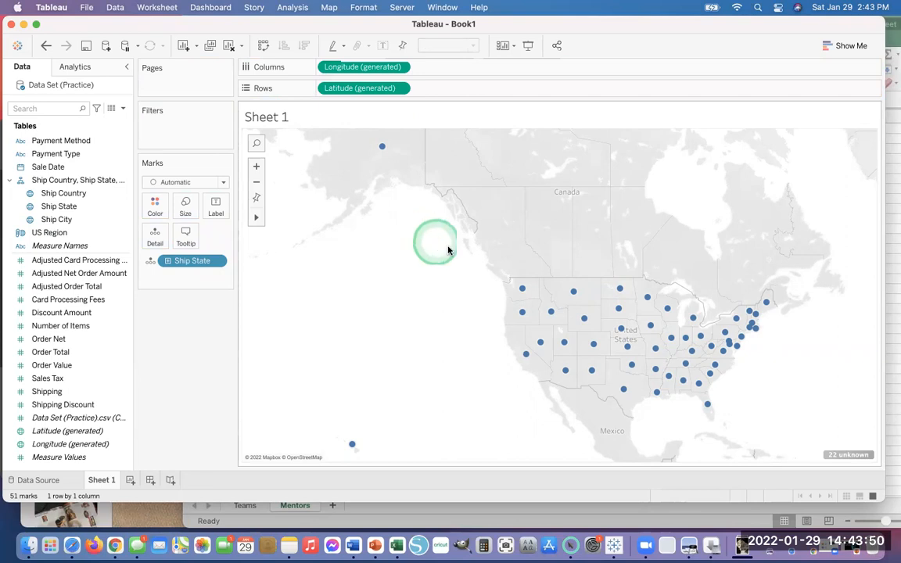
left_click_drag(699, 303, 519, 266)
left_click(739, 215)
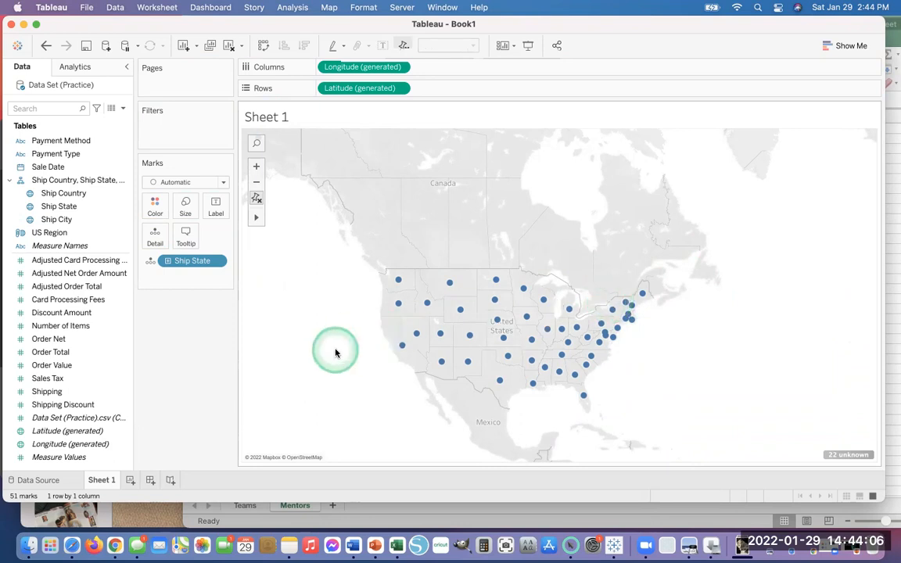
left_click_drag(335, 349, 391, 341)
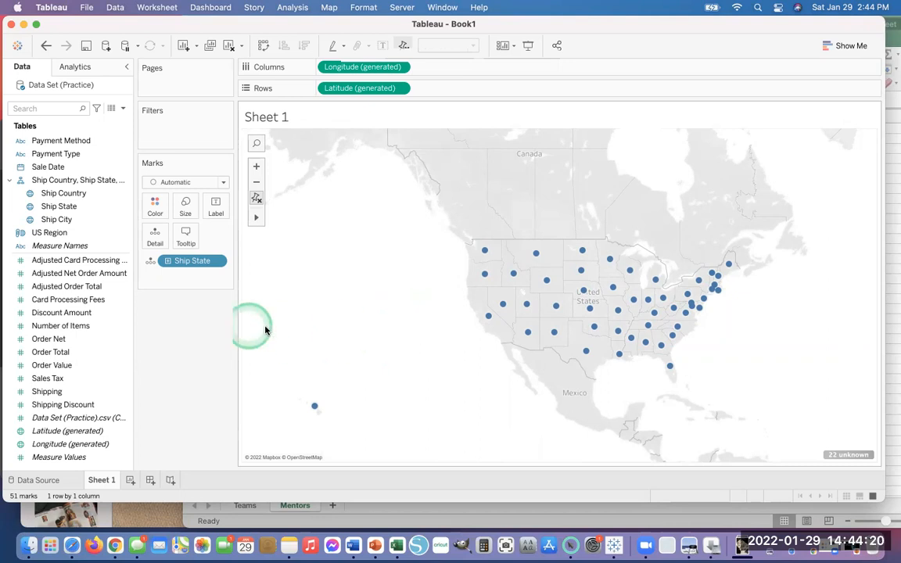
- Review which states belong to the South Central and New England groups of US Region, and close the group without changes
left_click(24, 237)
left_click(60, 245)
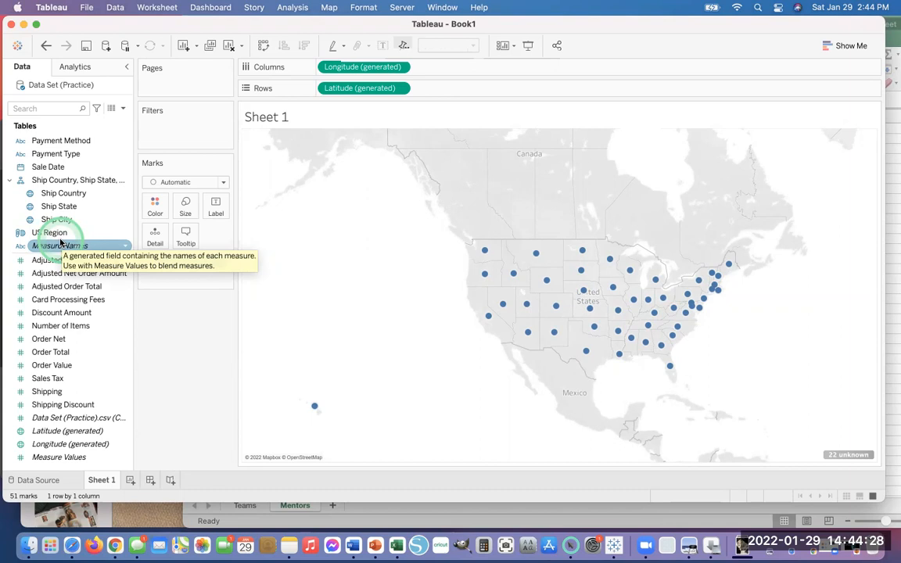
double_click(56, 206)
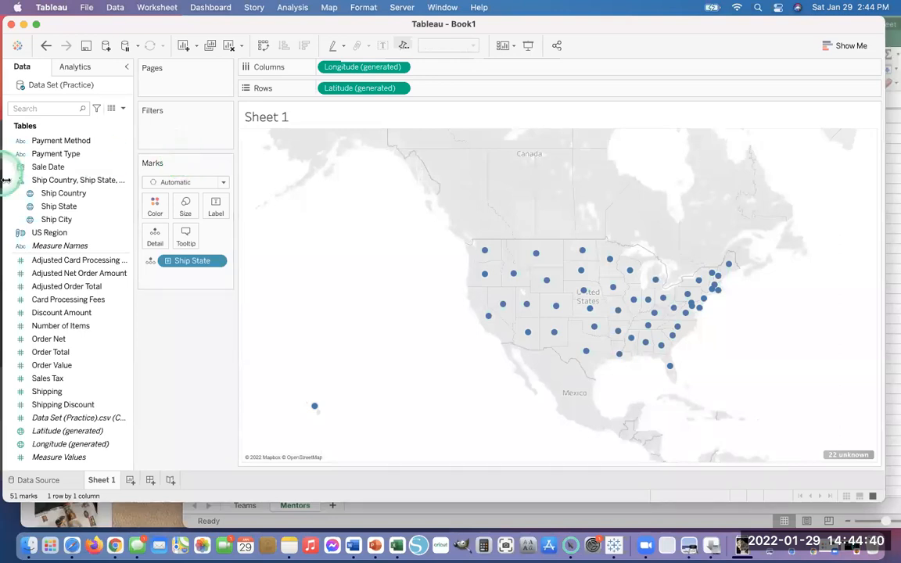
left_click(47, 232)
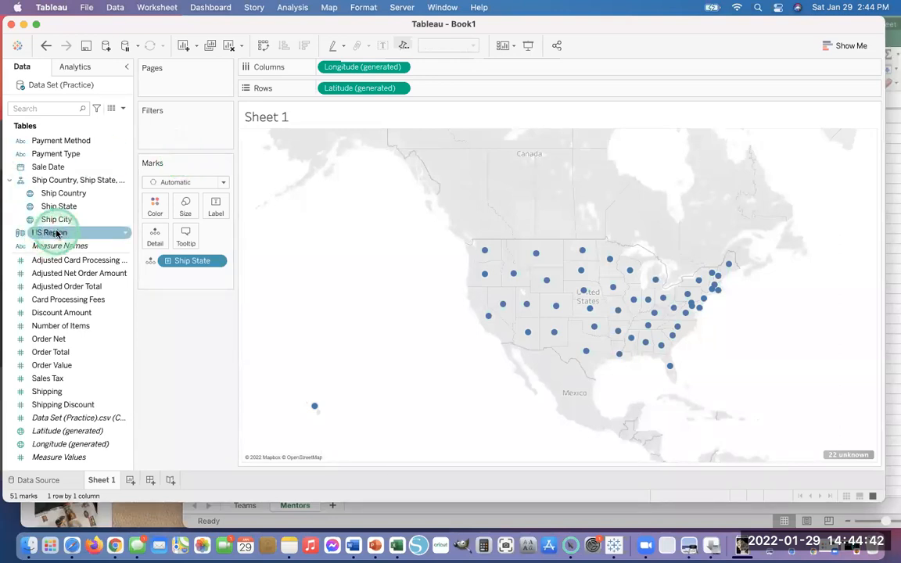
right_click(56, 233)
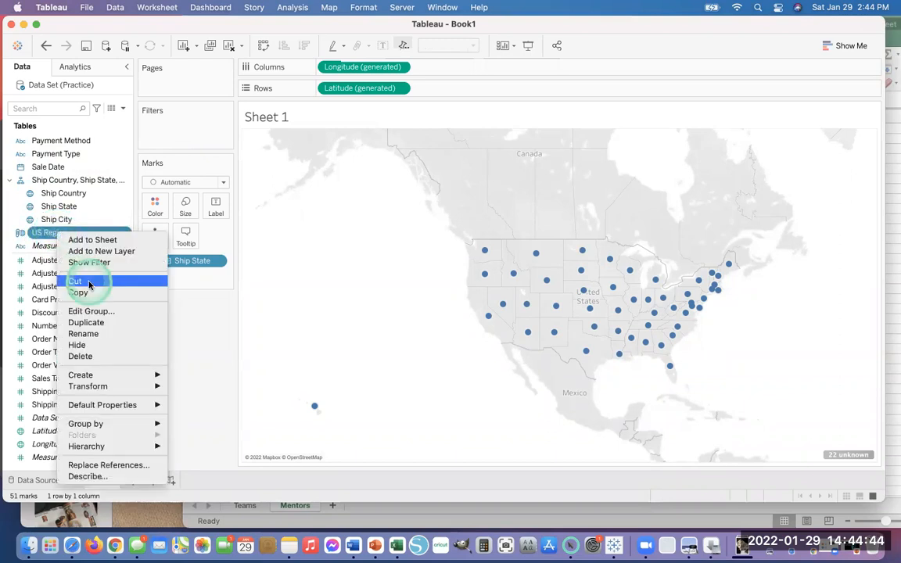
left_click(88, 311)
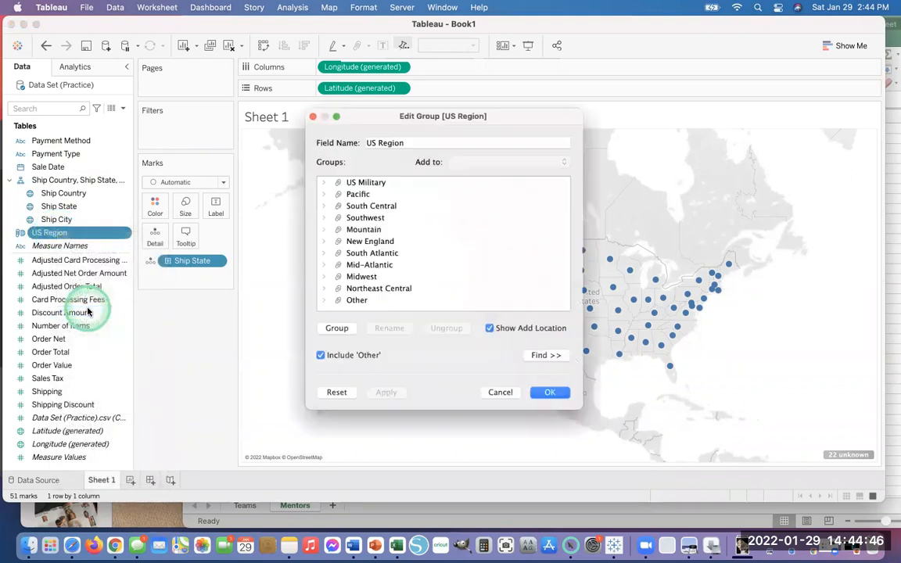
left_click(316, 203)
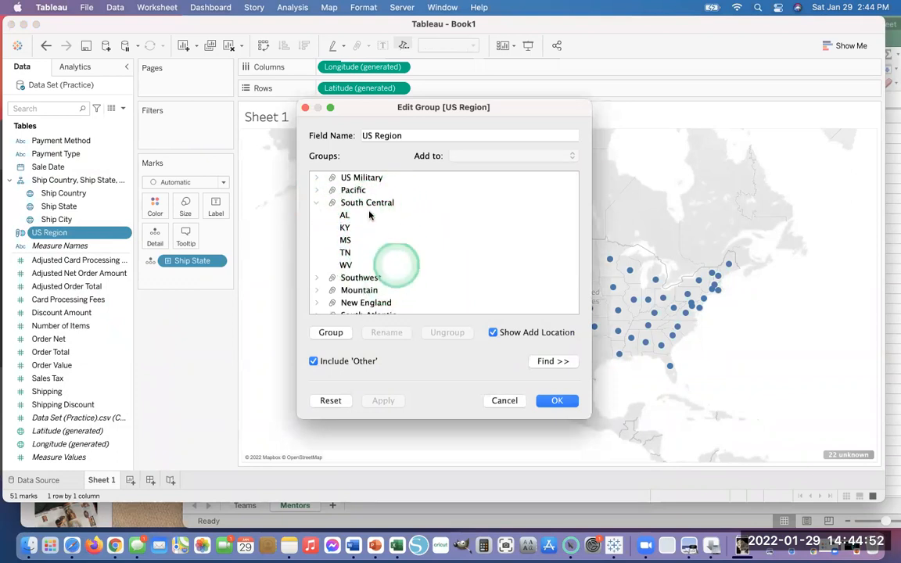
left_click(321, 203)
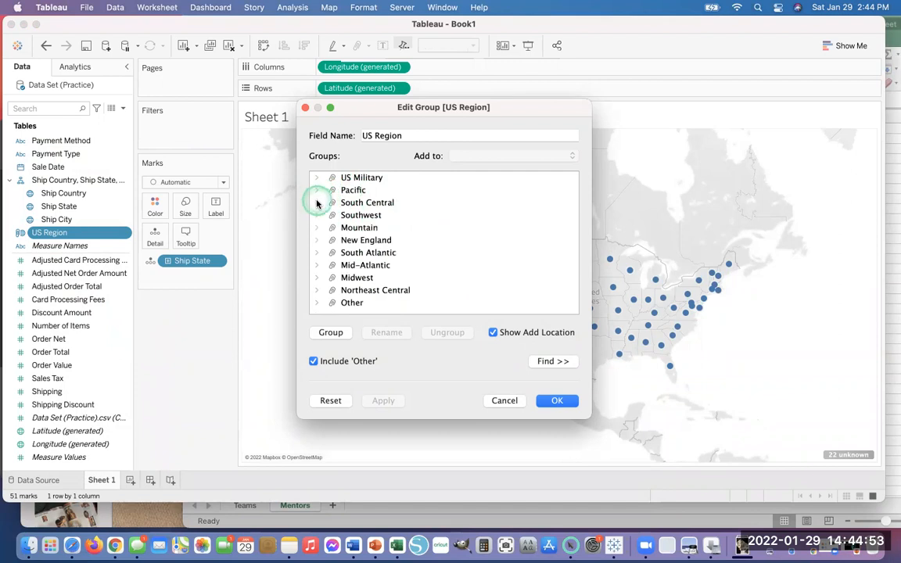
left_click(316, 240)
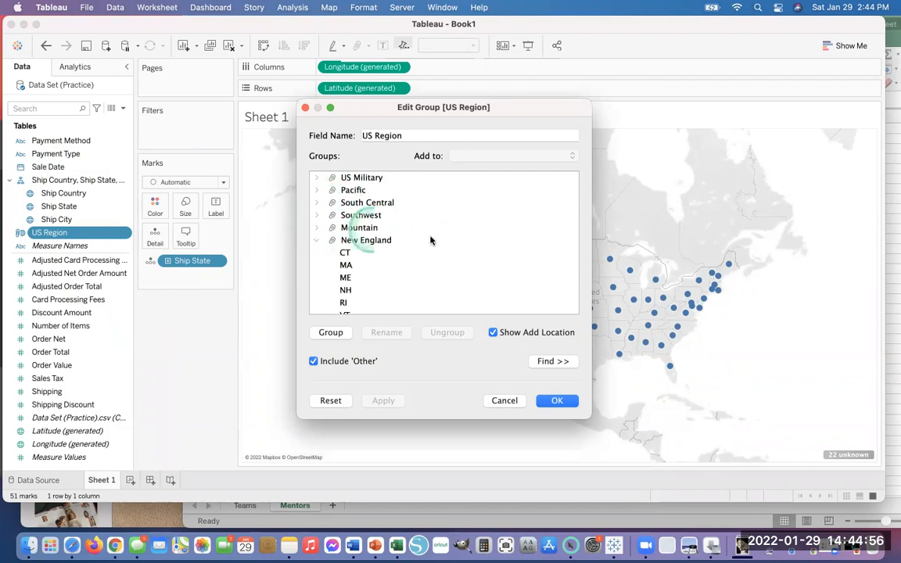
scroll(434, 243, "down", 3)
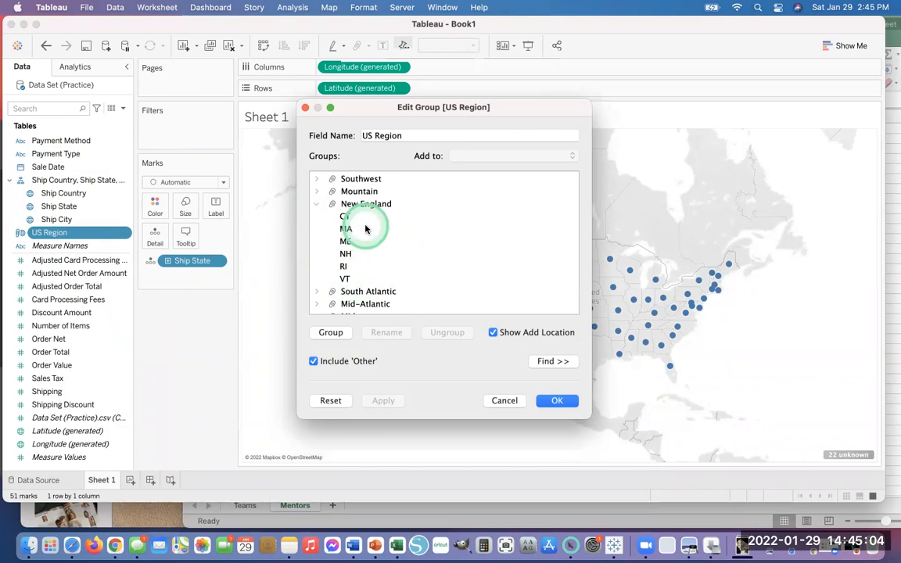
left_click(316, 204)
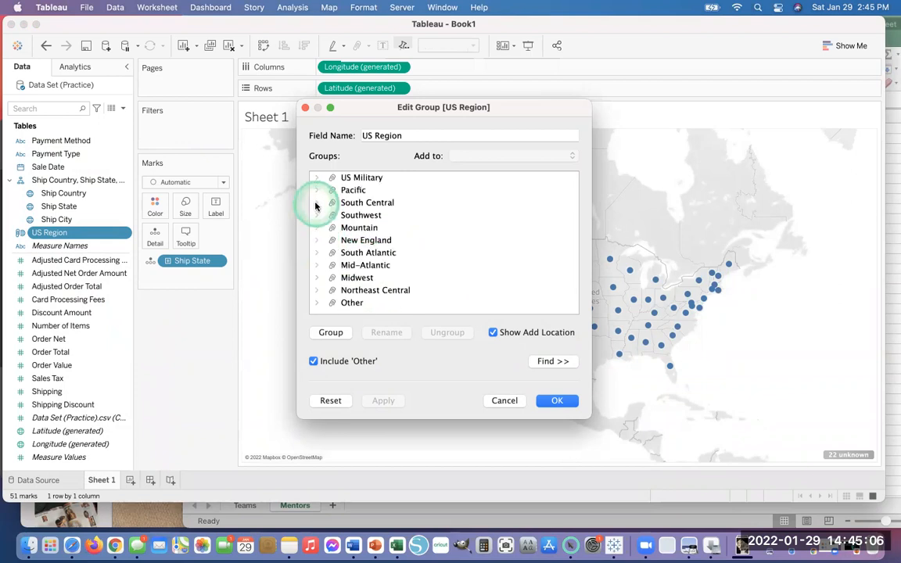
left_click(503, 401)
- Color the state marks on the map by US Region
left_click(44, 234)
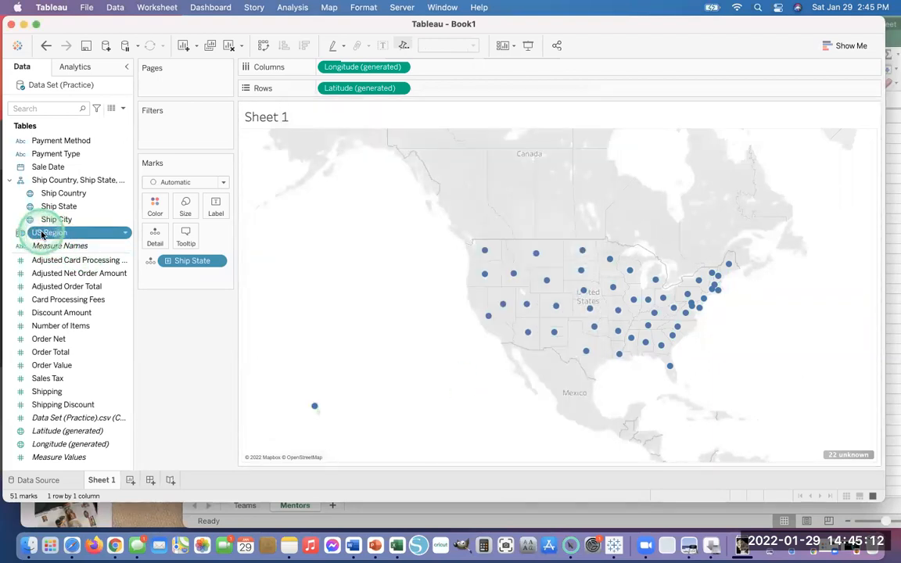
left_click_drag(43, 234, 155, 208)
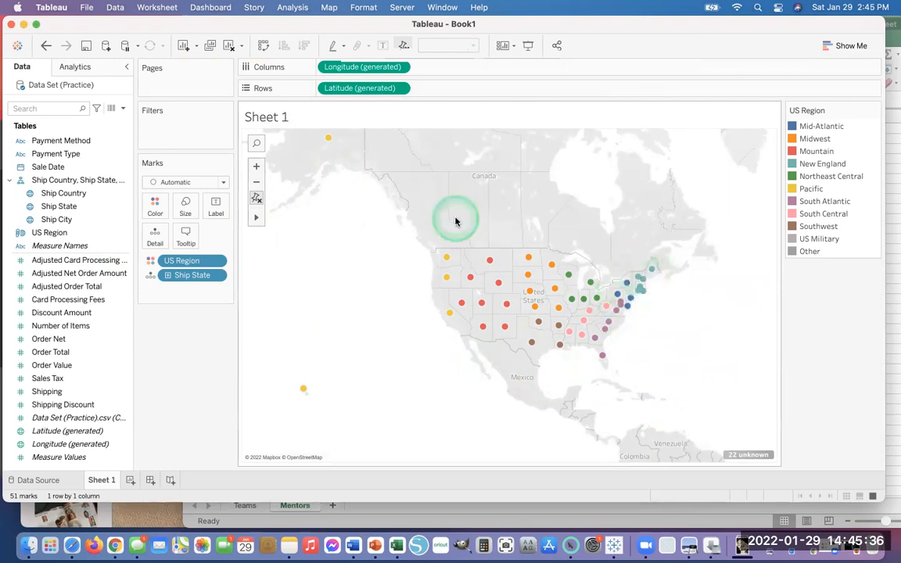
left_click(255, 168)
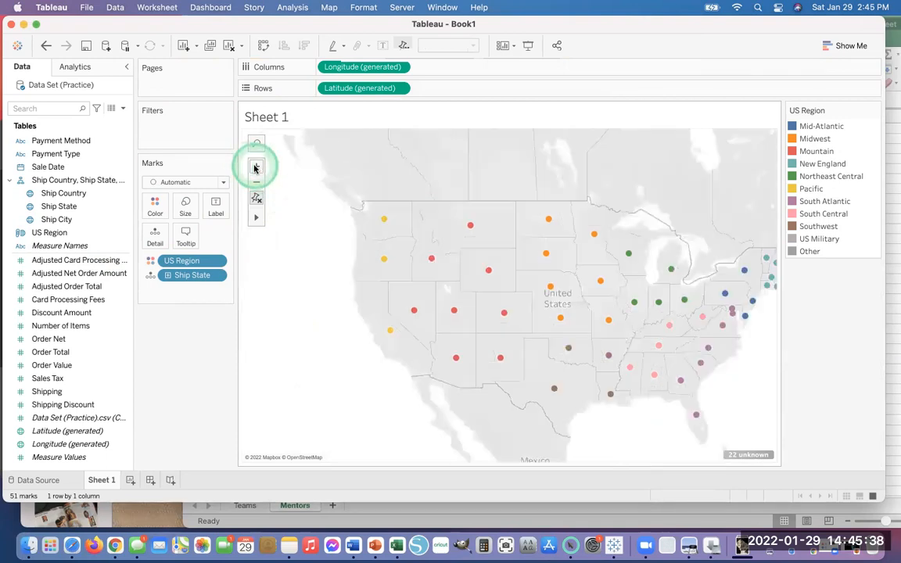
left_click_drag(722, 420, 587, 405)
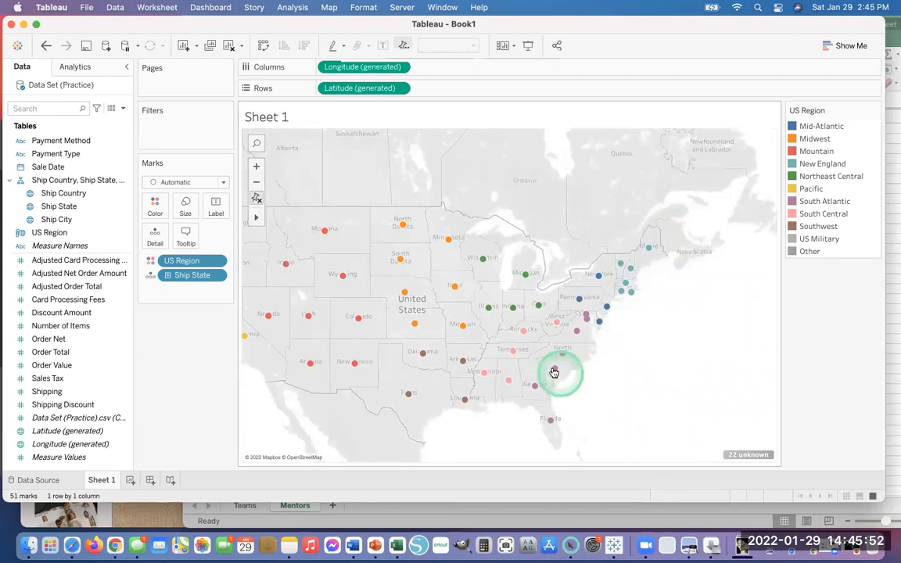
mouse_move(554, 373)
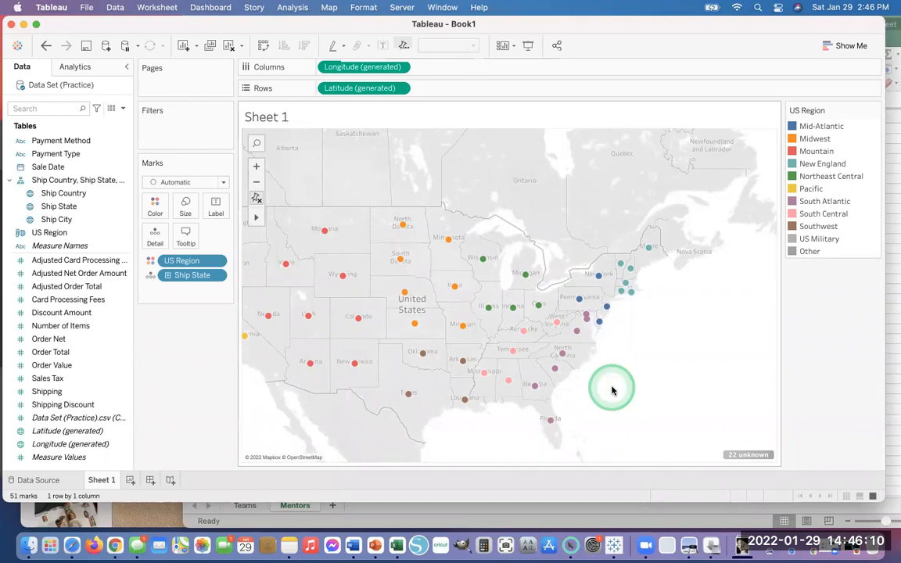
- Review the unrecognized Ship State values in the location matching list, and close it without changes
left_click(743, 454)
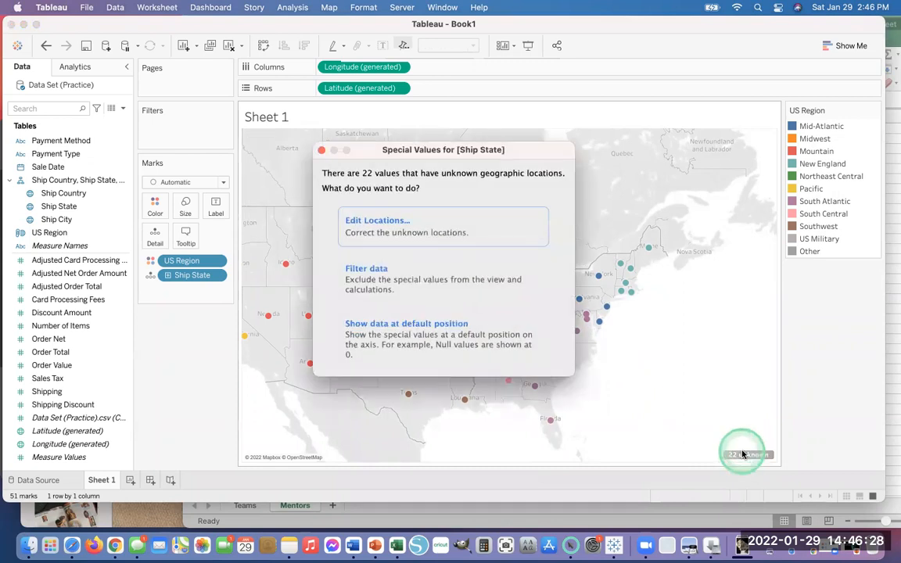
left_click(398, 234)
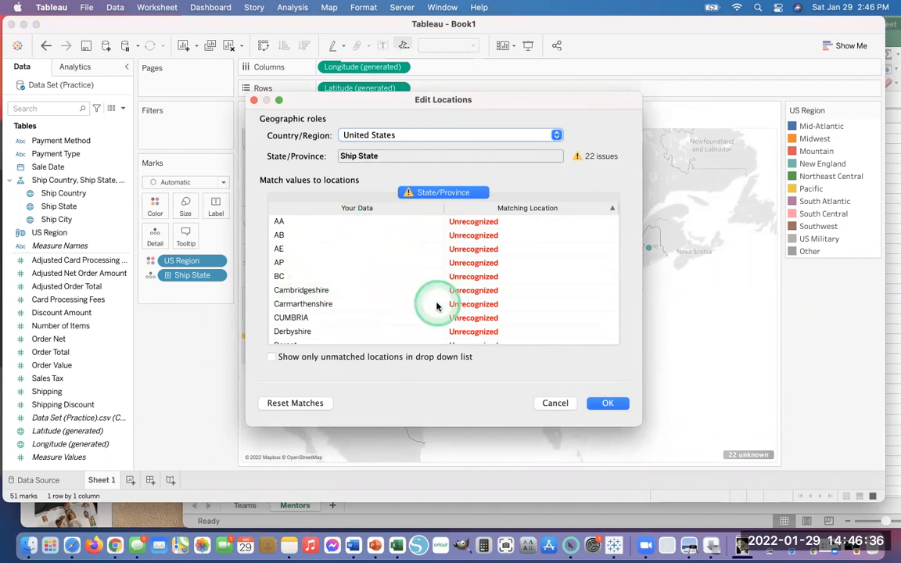
scroll(415, 290, "down", 3)
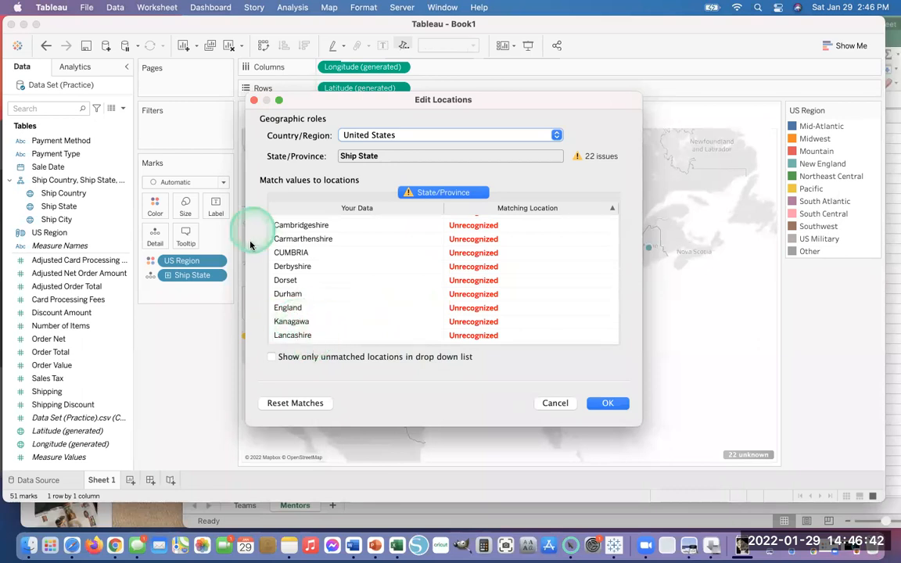
scroll(345, 266, "down", 4)
scroll(361, 268, "down", 2)
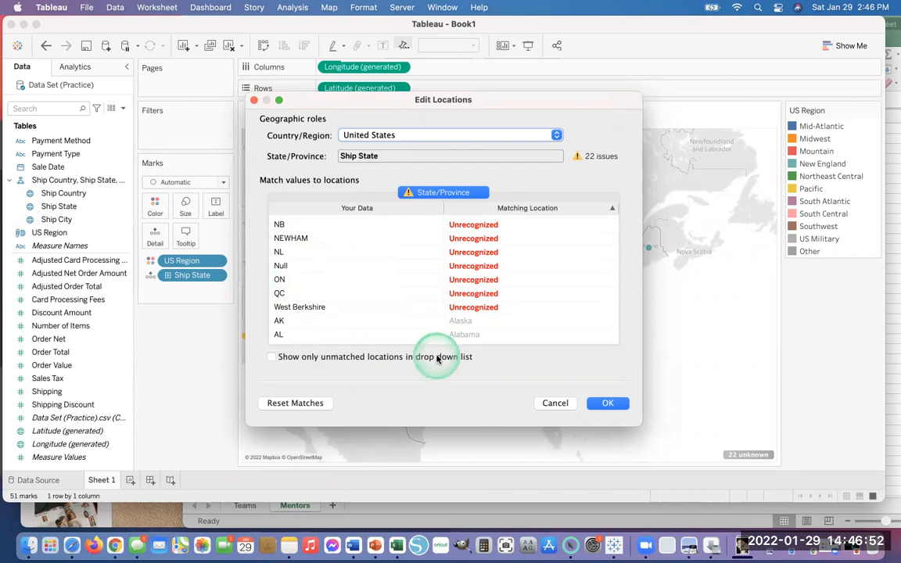
left_click(550, 404)
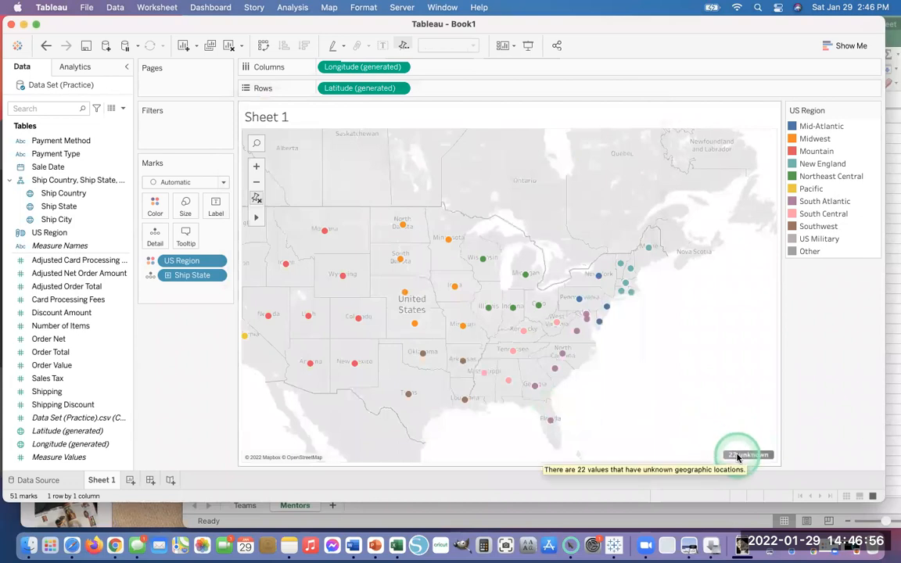
right_click(736, 456)
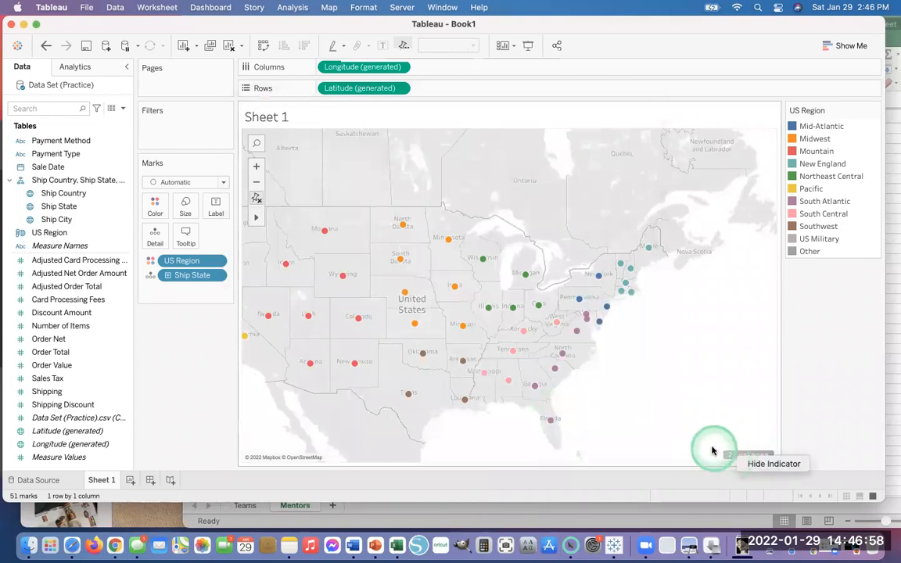
left_click(741, 457)
right_click(748, 458)
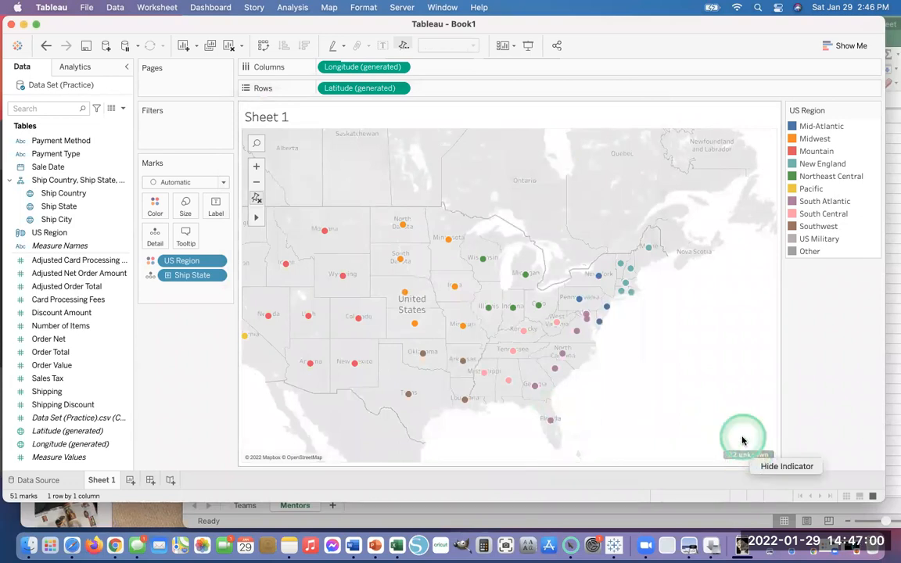
left_click(742, 457)
- Recheck the first unmatched Ship State entries, such as AA and AB, in Edit Locations and cancel
left_click(743, 459)
left_click(370, 226)
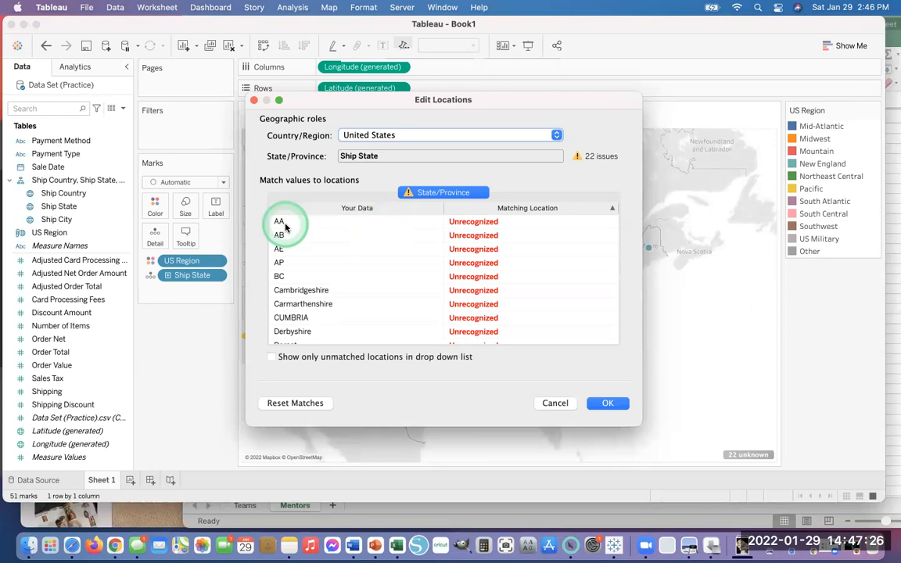
left_click(554, 402)
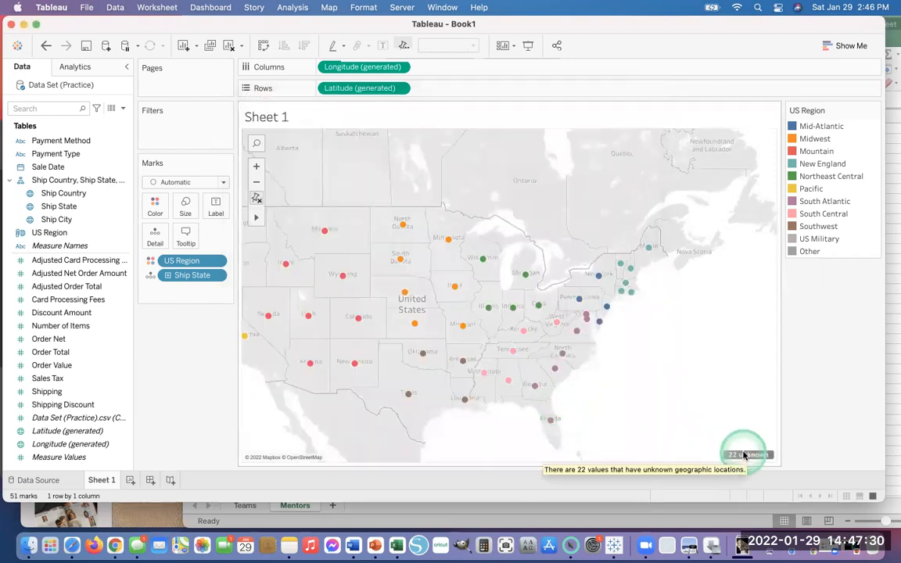
- Hide the unknown-locations indicator on the map
right_click(744, 455)
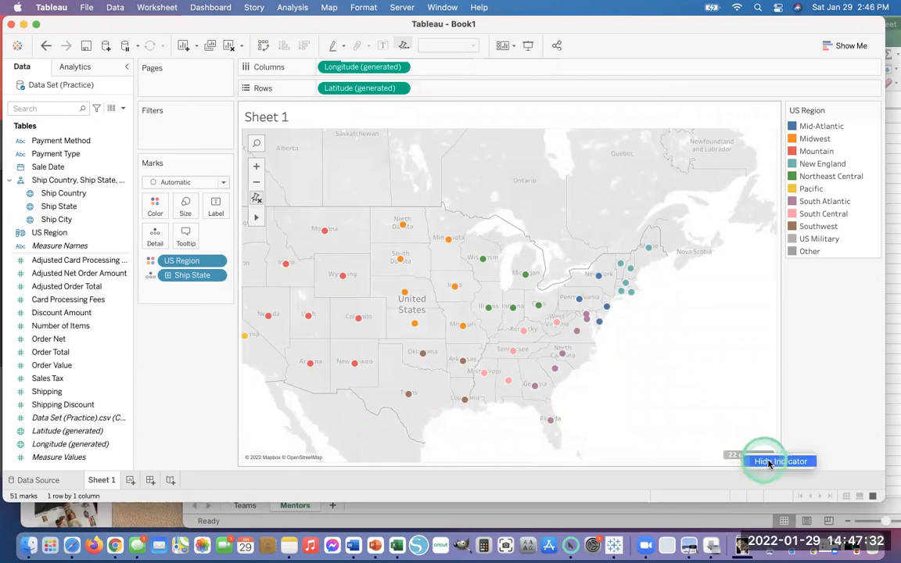
left_click(766, 463)
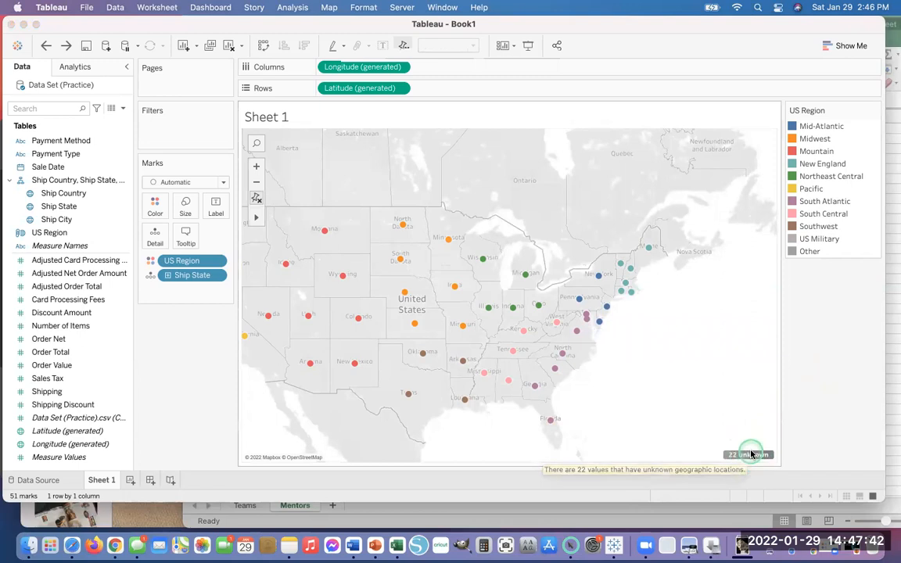
- Try filtering the unknown locations out of the map, inspecting the Latitude (generated) filter before undoing the filtering
left_click(749, 456)
left_click(374, 275)
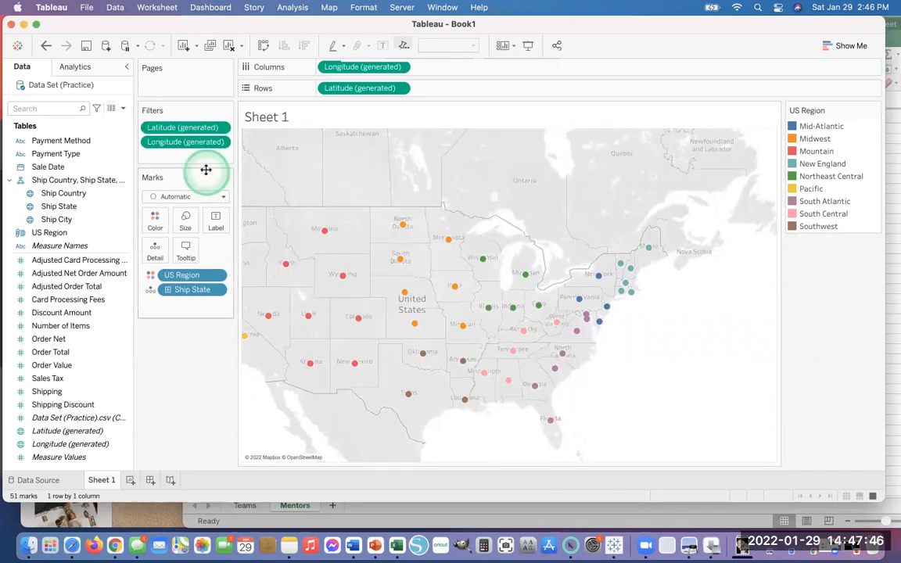
left_click(223, 127)
left_click(201, 142)
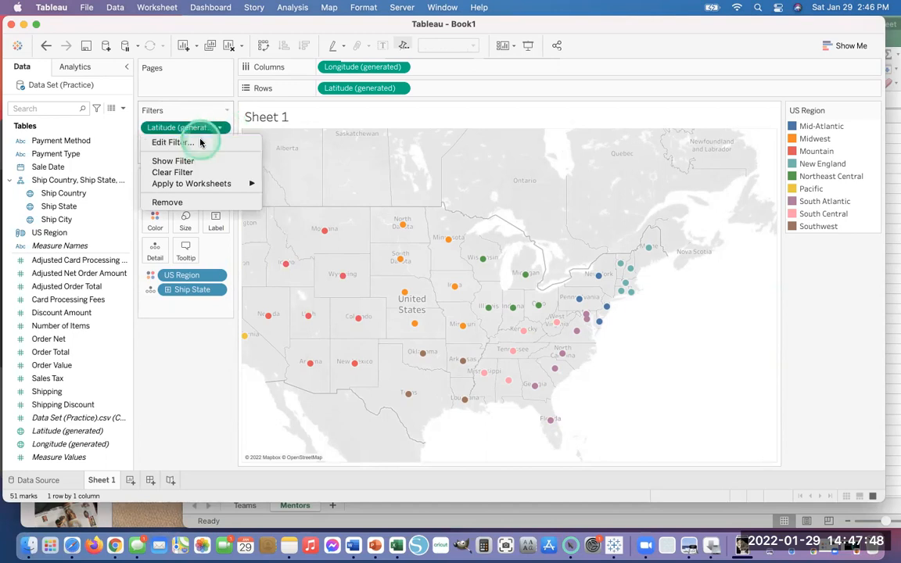
left_click(352, 248)
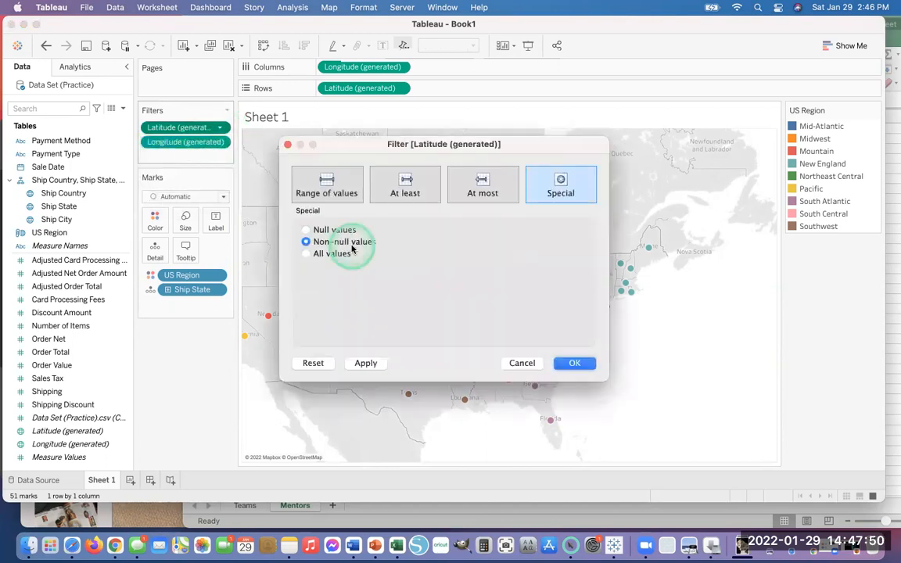
left_click(526, 364)
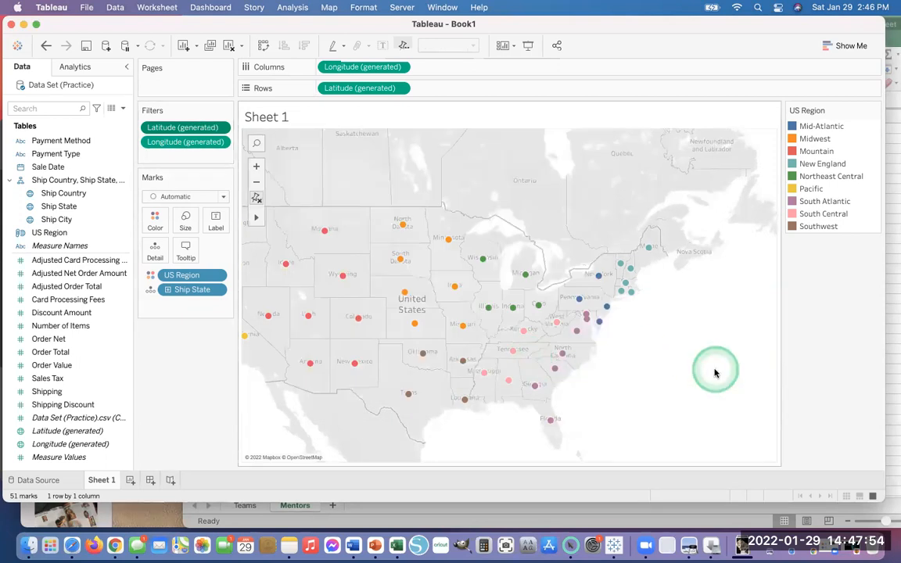
key("super+z")
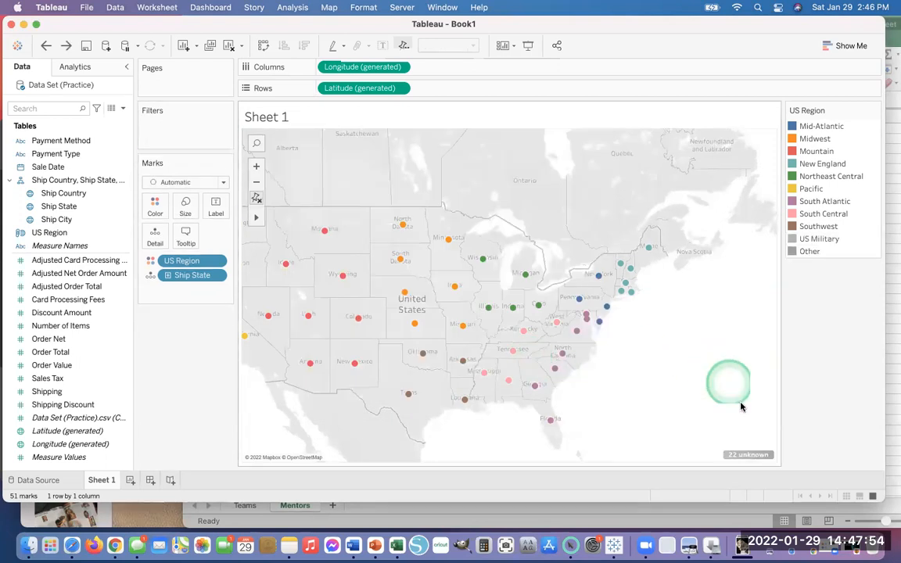
- Hide the unknown-locations indicator on the map and filter the sheet by Ship Country to United States only
right_click(743, 458)
left_click(760, 461)
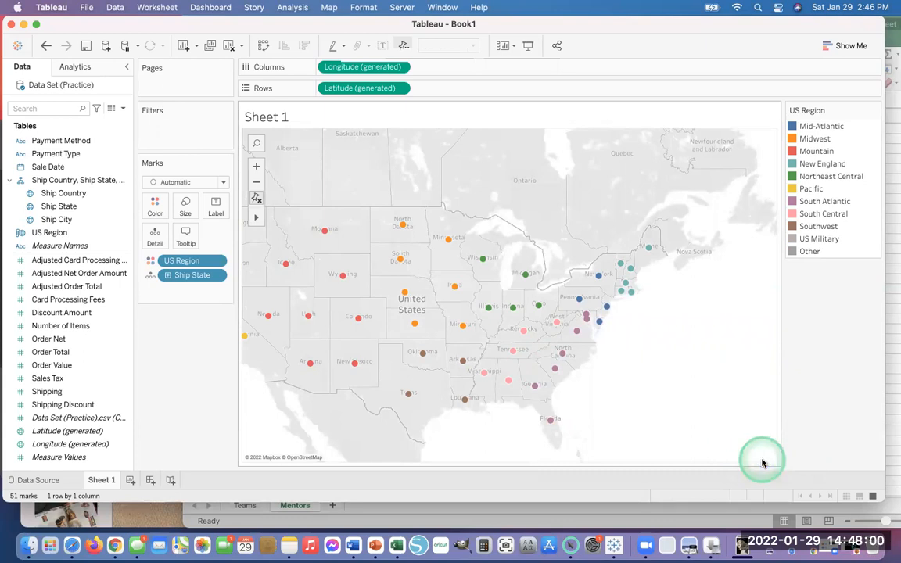
left_click_drag(64, 193, 167, 125)
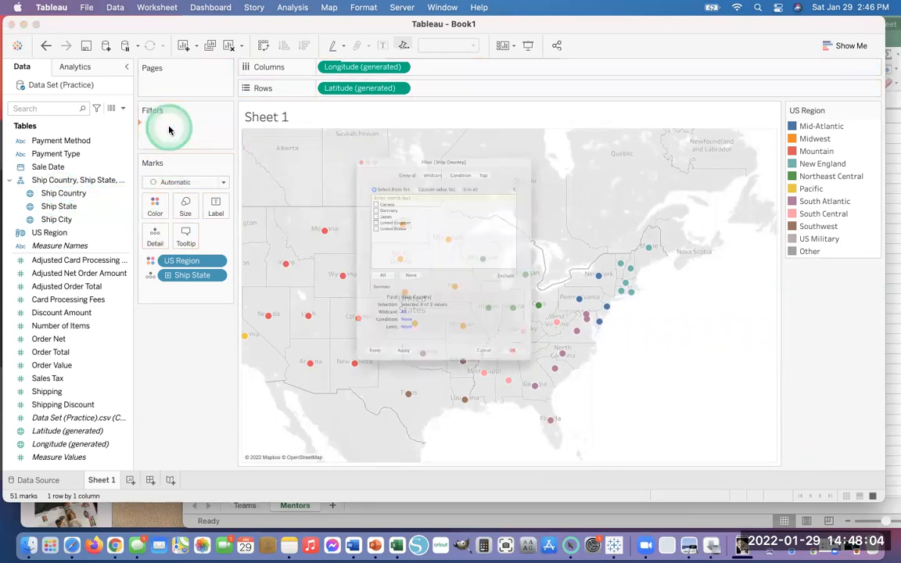
left_click(317, 203)
left_click(573, 429)
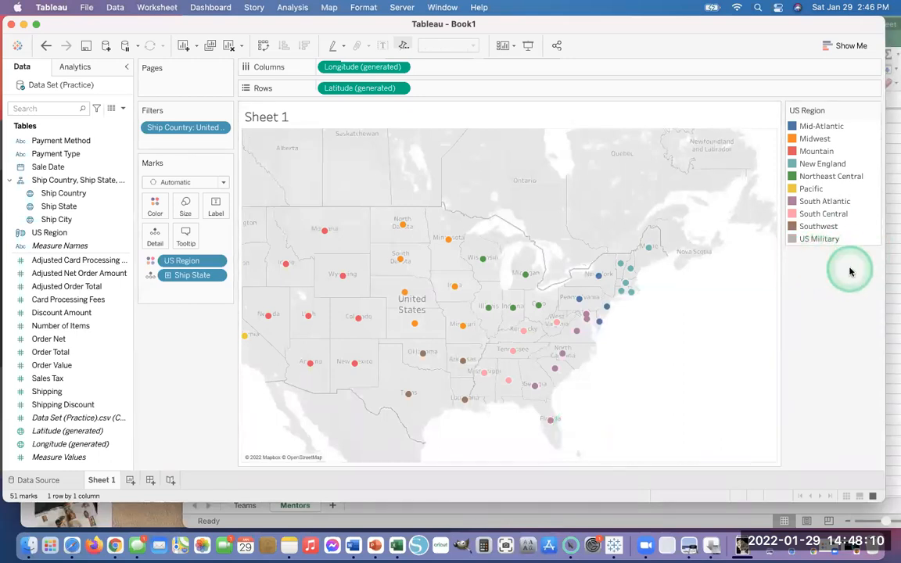
- Add a Ship State filter that leaves out AA, AE and AP and keeps all other states
left_click_drag(59, 206, 173, 139)
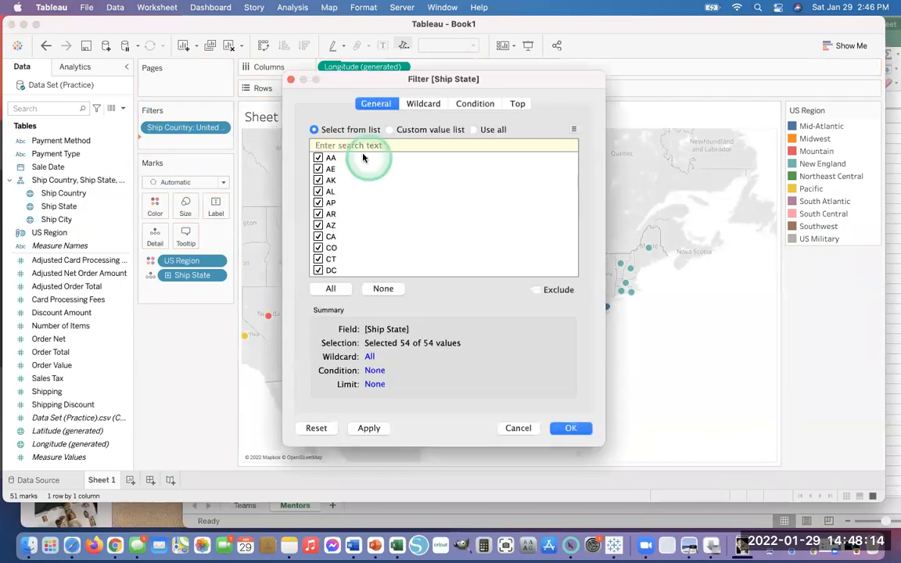
left_click(319, 158)
left_click(317, 169)
left_click(318, 202)
scroll(357, 188, "down", 5)
scroll(357, 188, "down", 10)
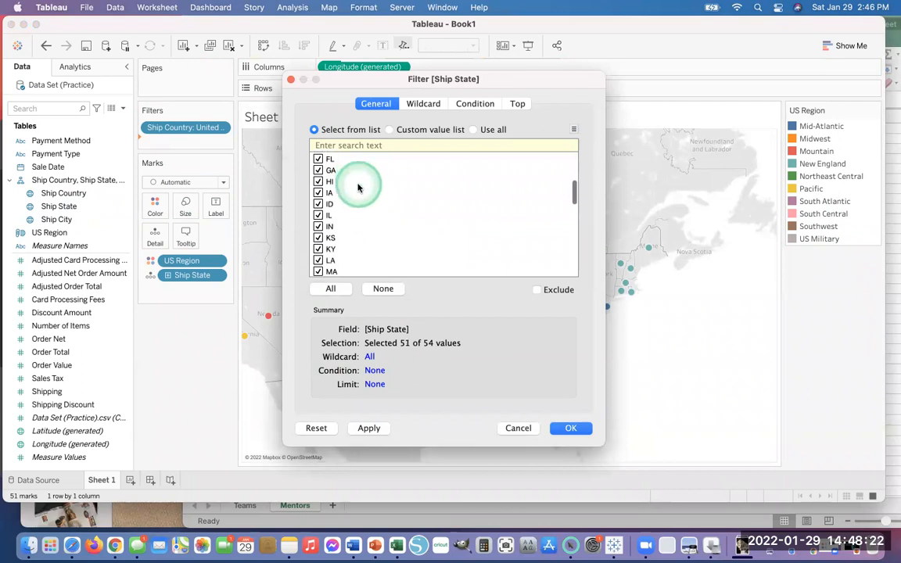
scroll(357, 188, "down", 3)
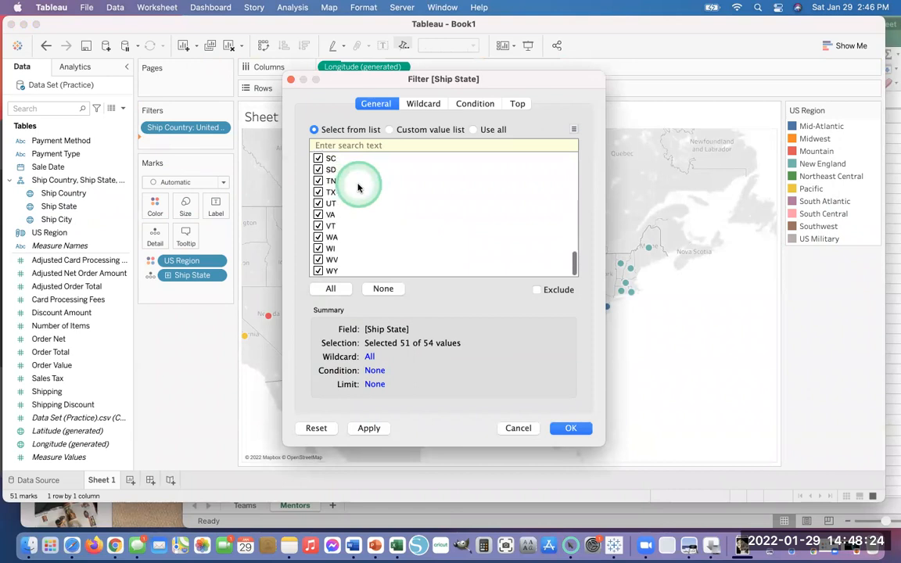
left_click(579, 427)
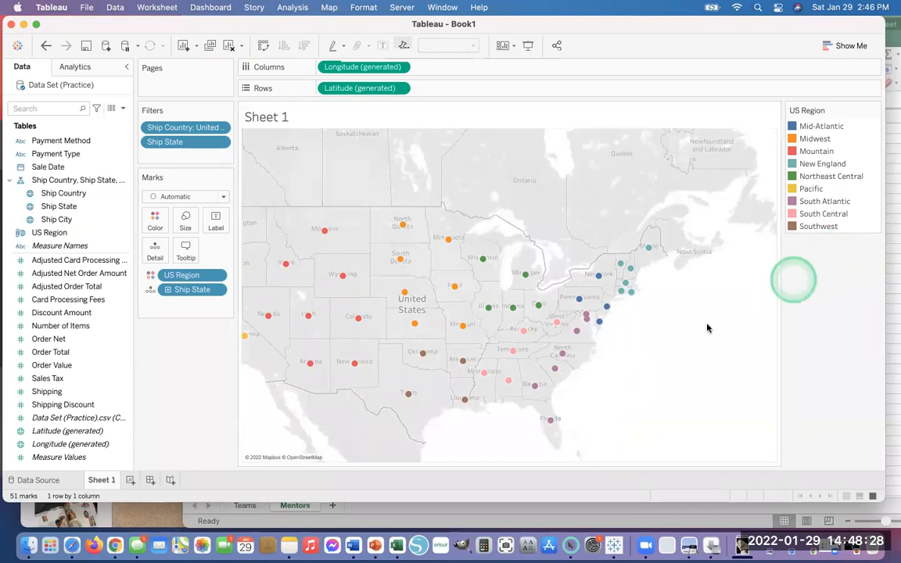
- Reposition the map so the contiguous United States is centered from the West Coast to New England
left_click_drag(666, 354, 708, 332)
left_click_drag(596, 399, 725, 383)
left_click(665, 367)
left_click_drag(288, 373, 355, 396)
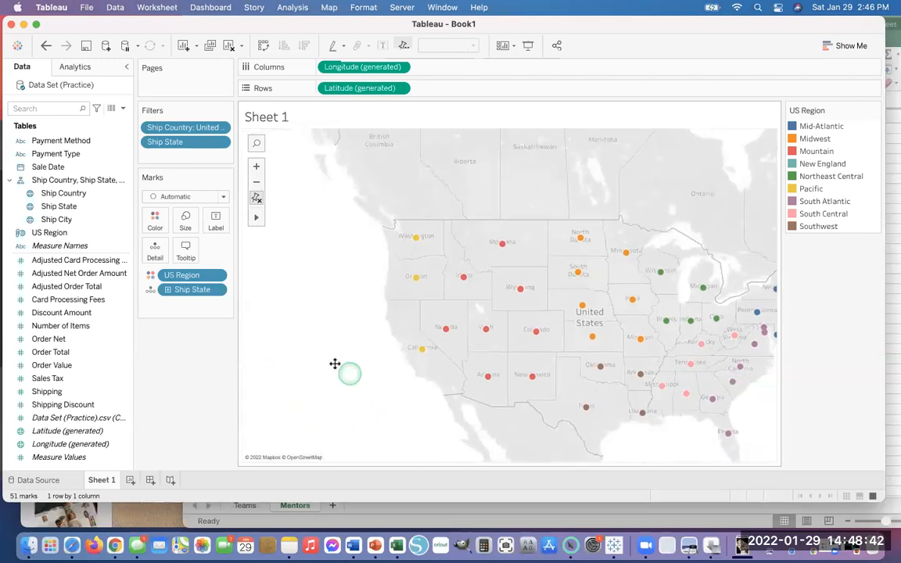
left_click_drag(335, 364, 316, 313)
left_click_drag(397, 378, 338, 378)
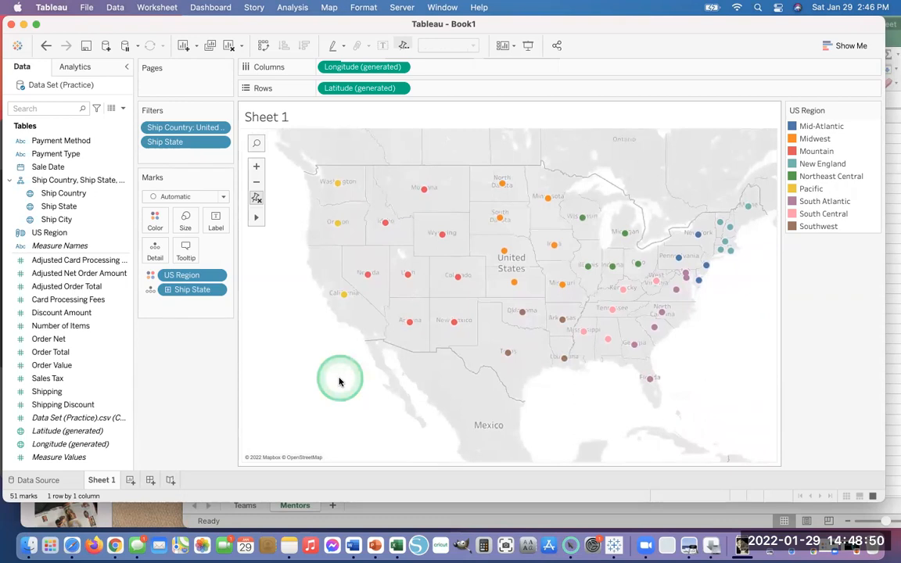
- Open the color editor for the US Region marks
left_click(150, 276)
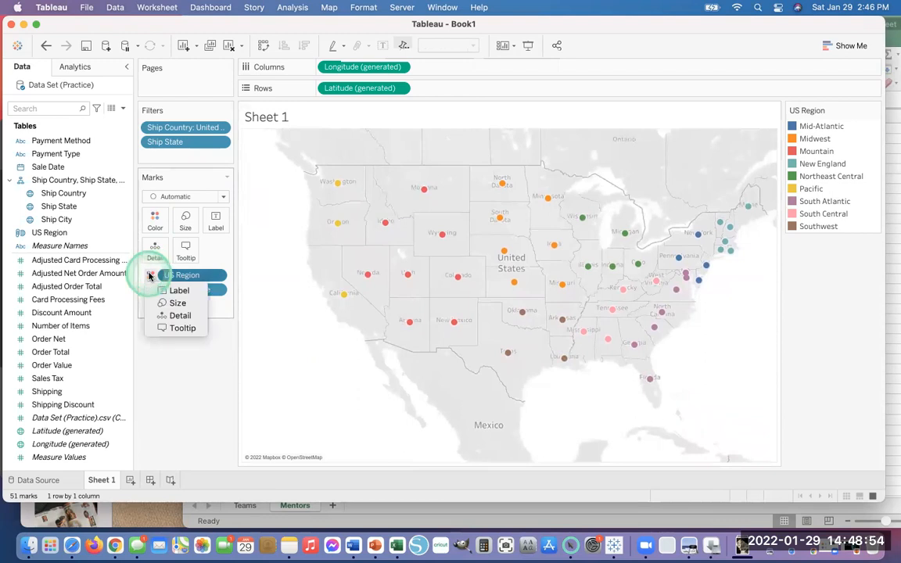
left_click(152, 216)
left_click(152, 215)
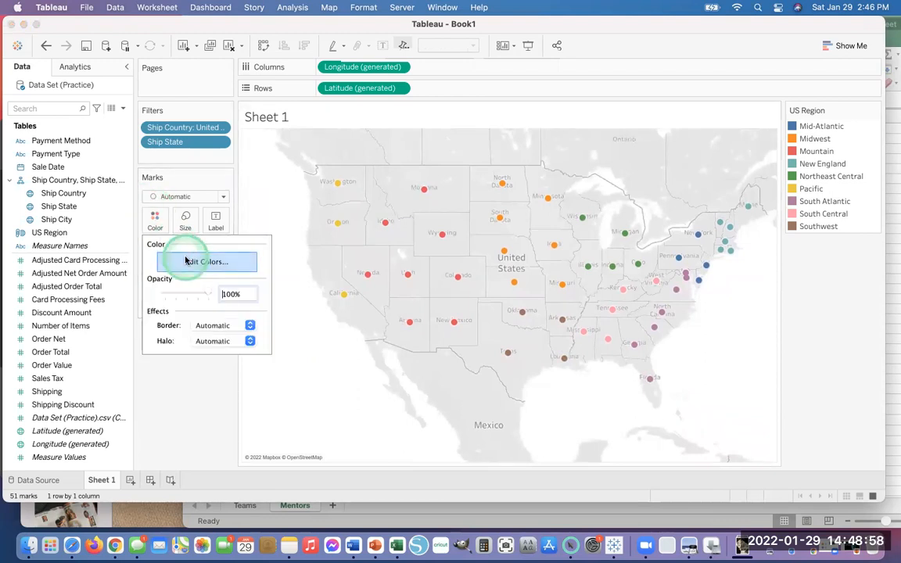
left_click(186, 260)
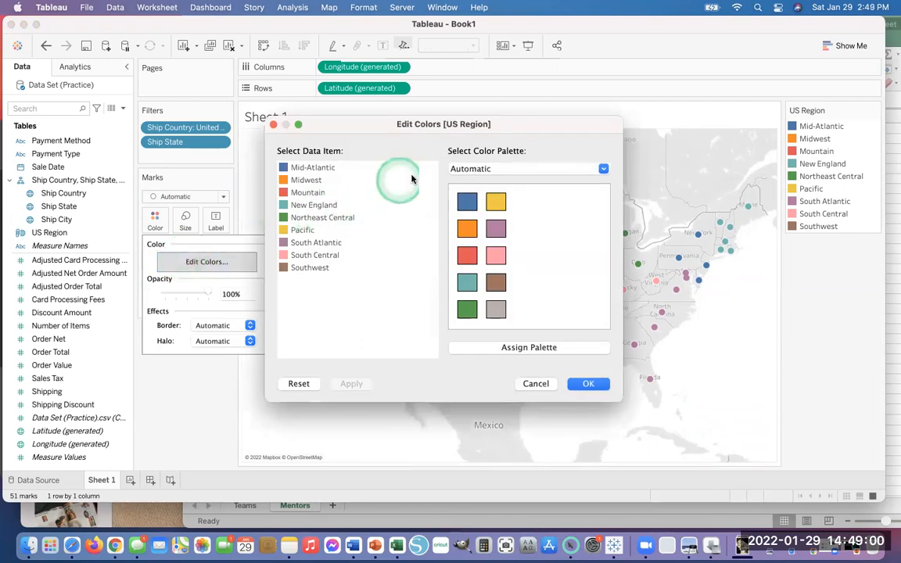
- Try to assign the Summer palette to the US Region values, and decline the assignment
left_click(464, 170)
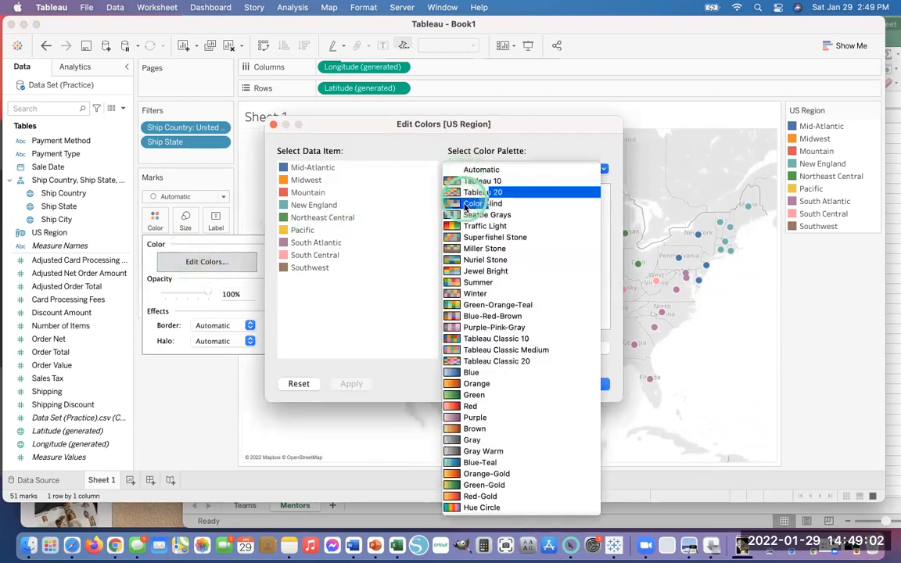
left_click(478, 319)
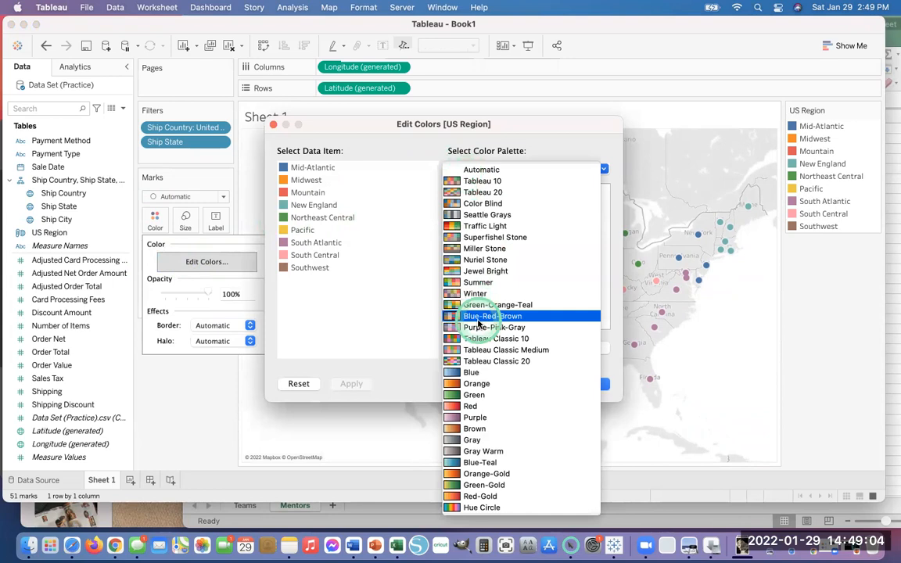
left_click(469, 283)
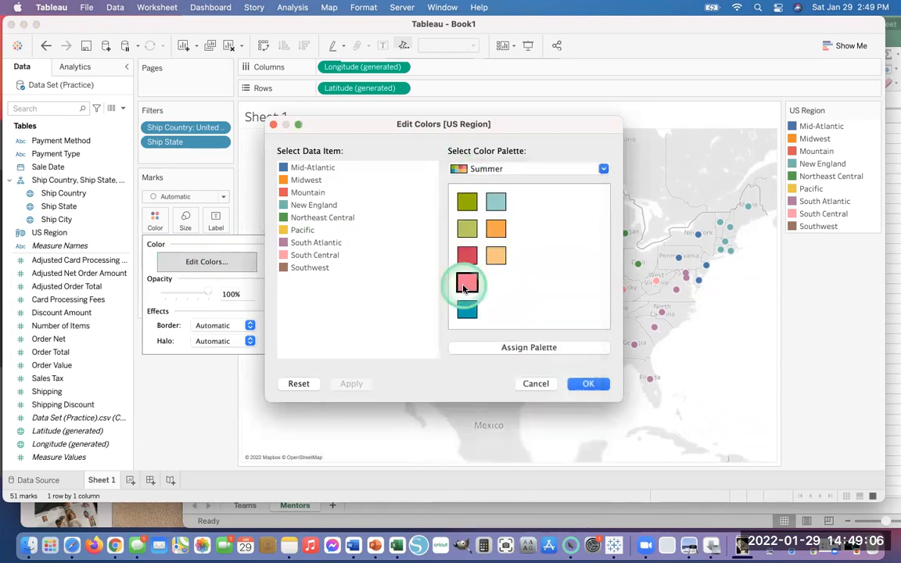
left_click(510, 348)
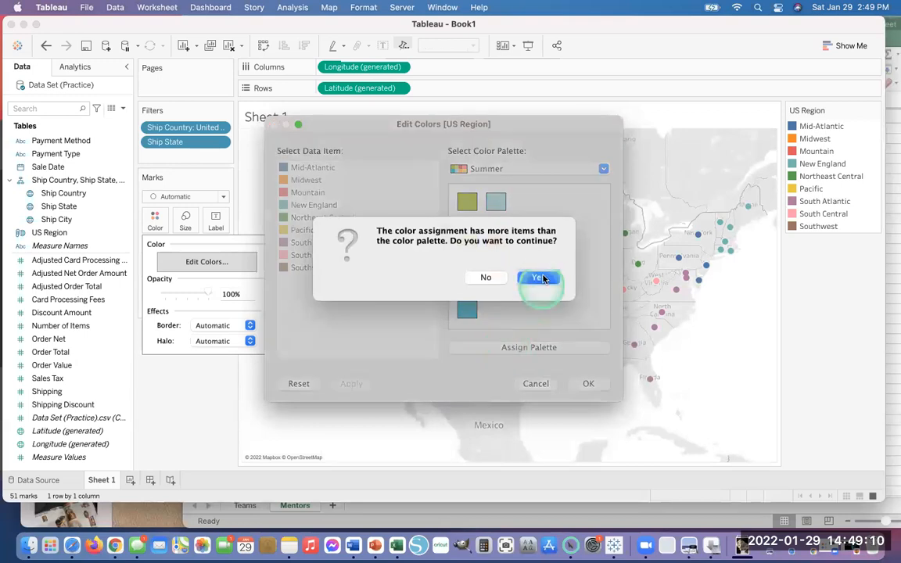
left_click(538, 279)
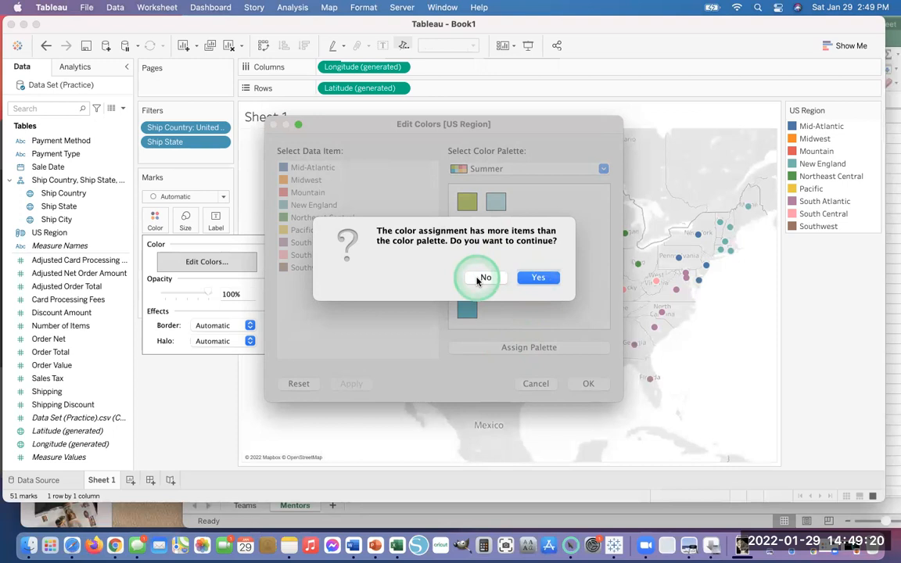
left_click(481, 279)
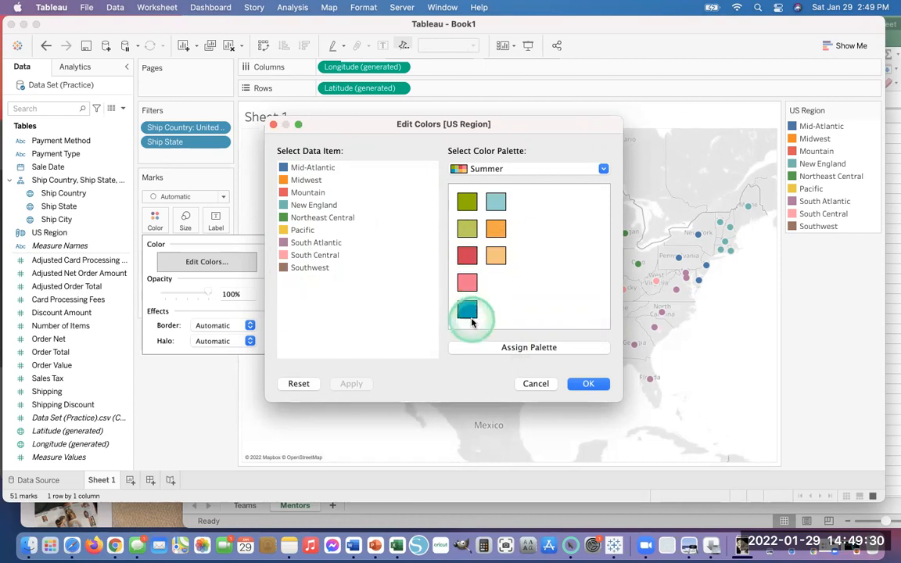
- Assign the Jewel Bright palette to the US Region values and apply the new colors to the map
left_click(602, 170)
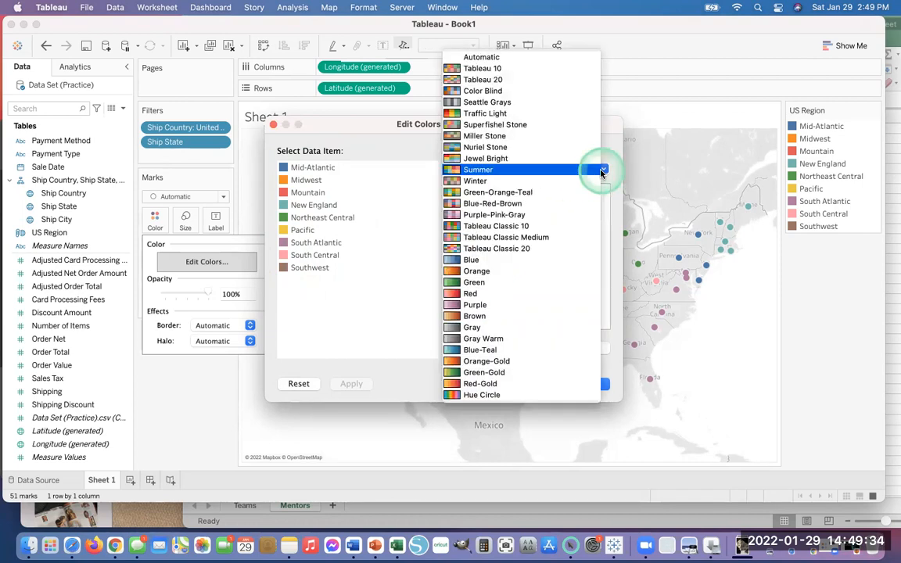
left_click(500, 158)
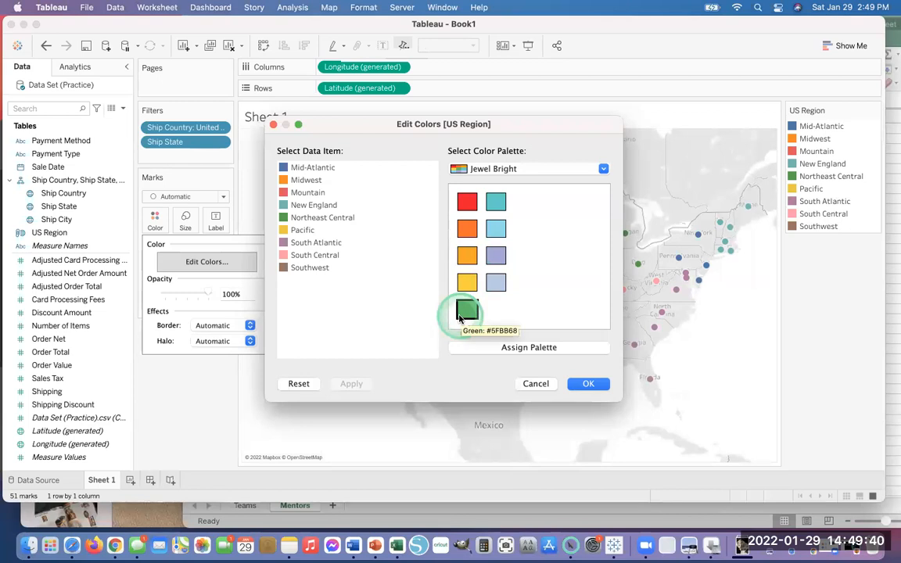
left_click(469, 350)
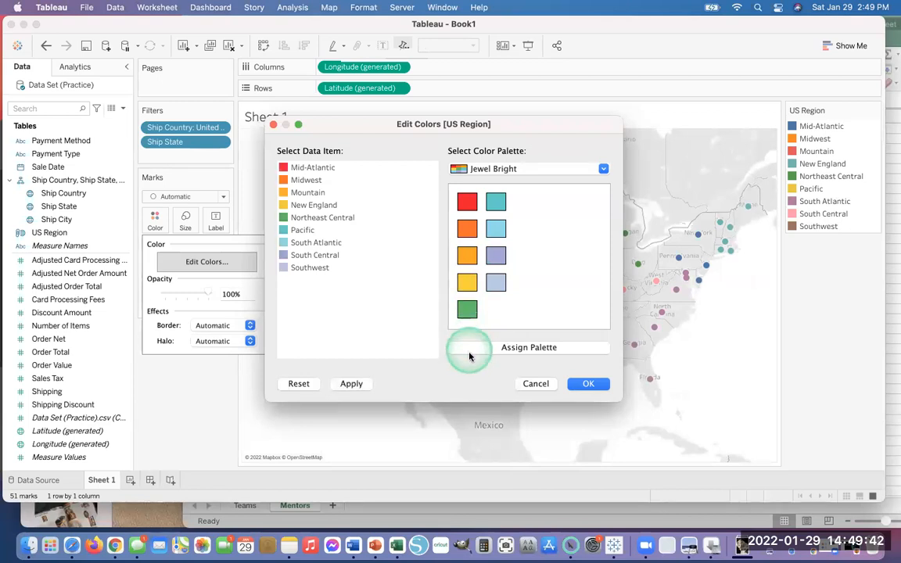
left_click(351, 383)
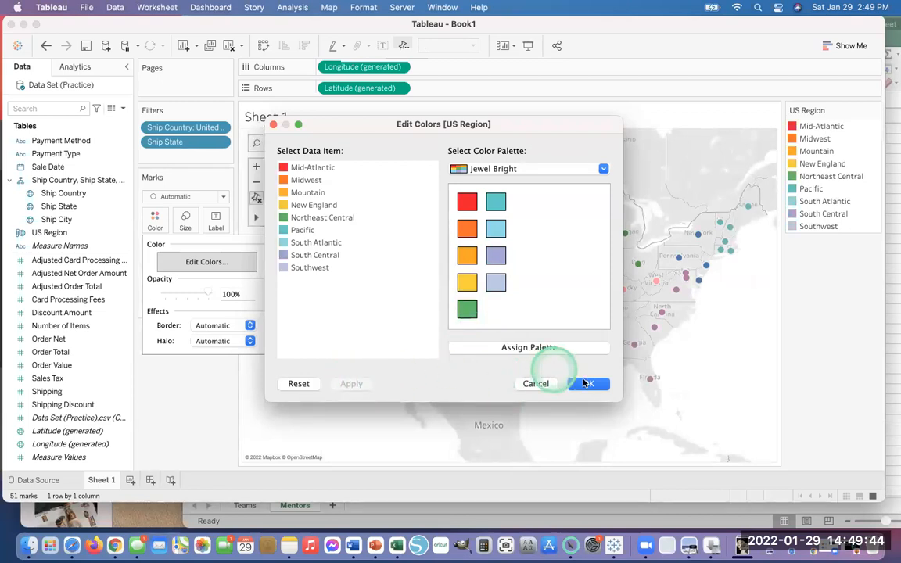
left_click(587, 383)
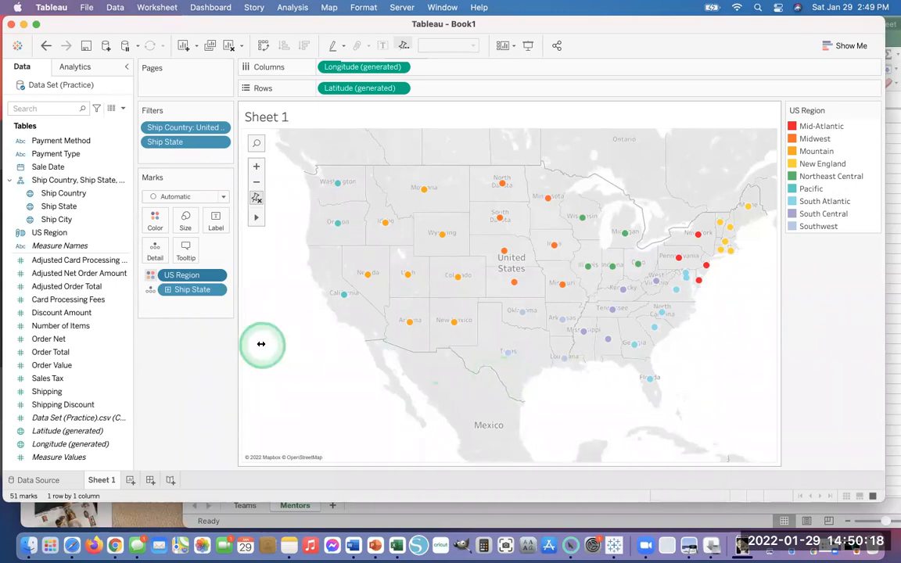
- Size the map's state marks by Number of Items
left_click(68, 334)
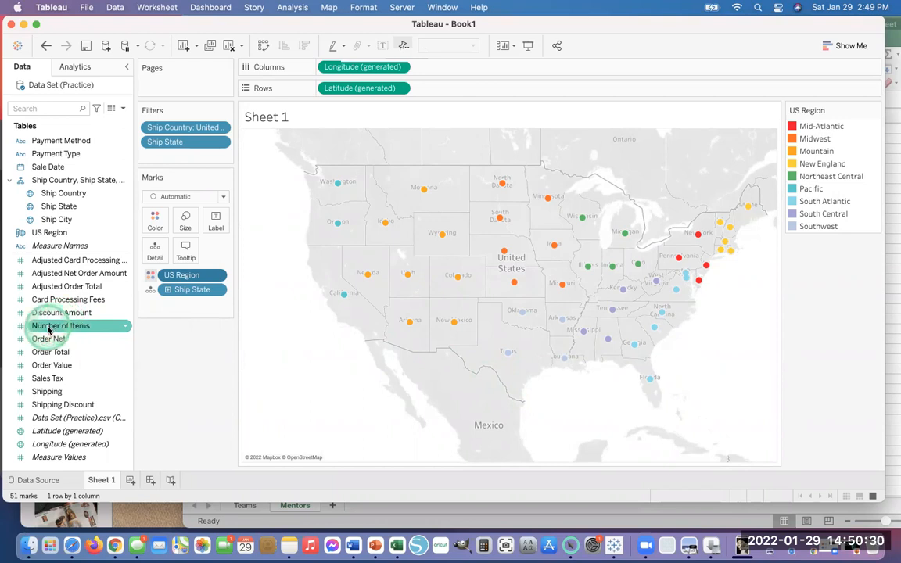
left_click(48, 329)
left_click_drag(48, 328, 194, 226)
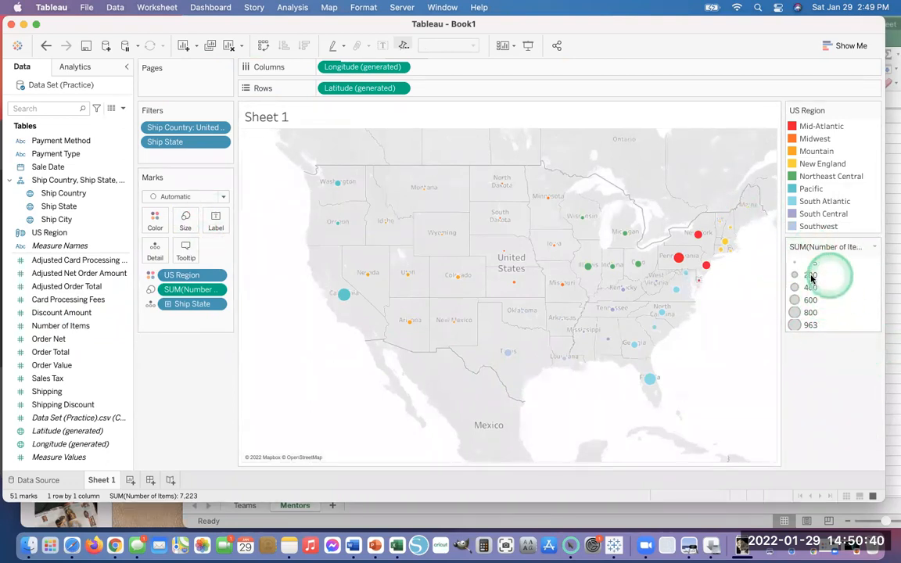
- Review the size-variation options for the Number of Items legend, and cancel without changes
left_click(874, 247)
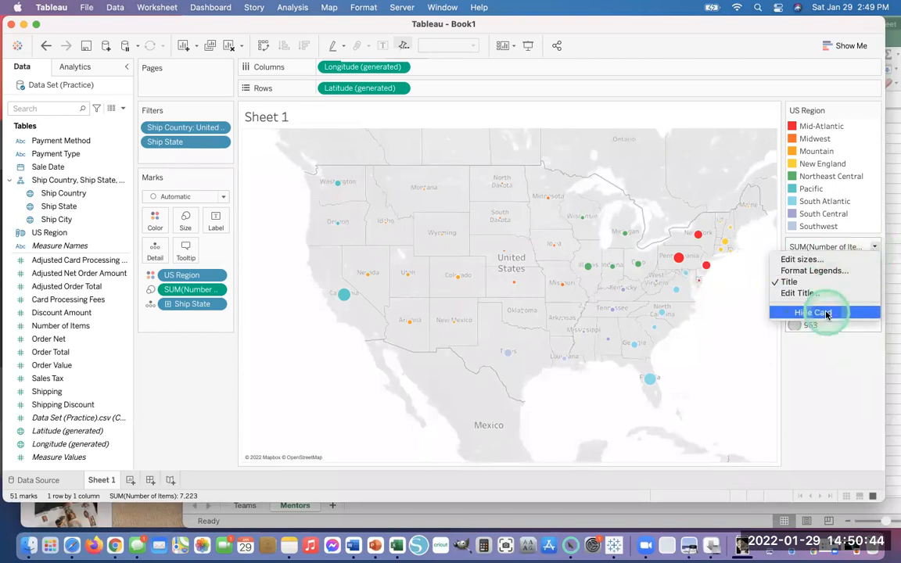
left_click(806, 261)
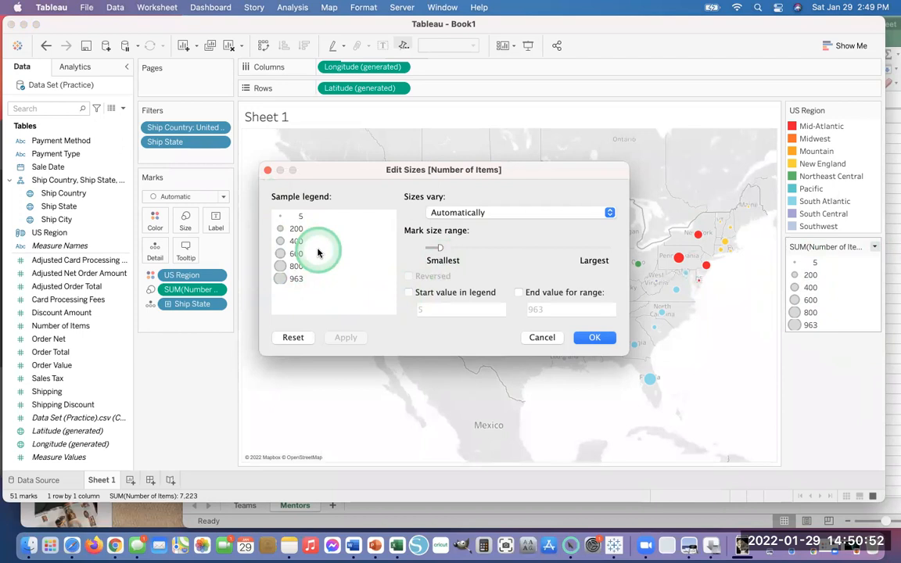
left_click(610, 214)
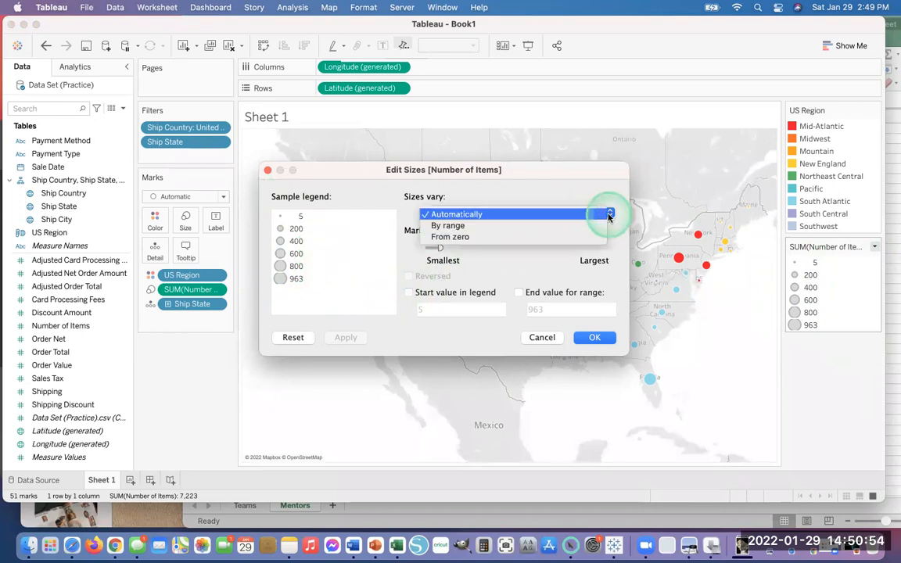
left_click(609, 215)
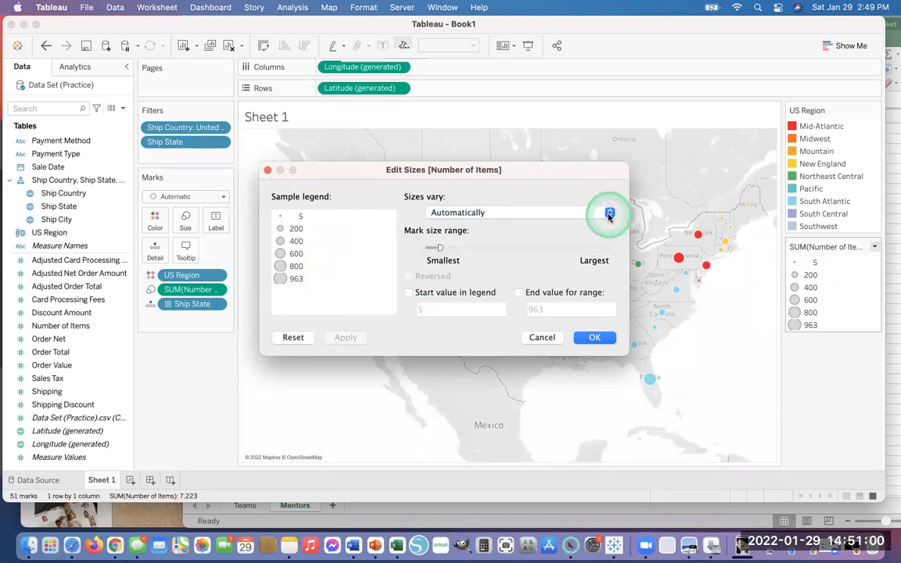
left_click(542, 337)
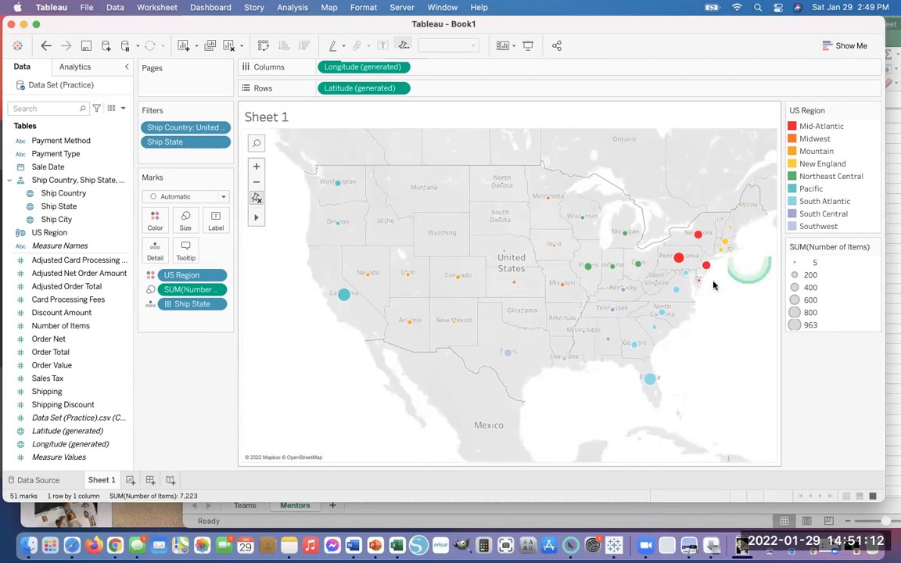
- Undo and redo the Number of Items sizing, and remove that field from the map's marks
mouse_move(431, 194)
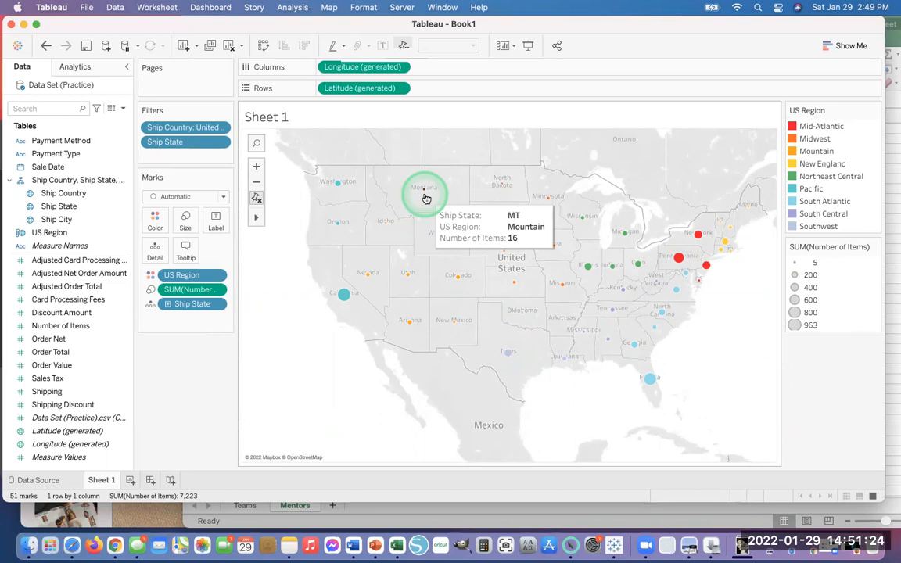
mouse_move(341, 297)
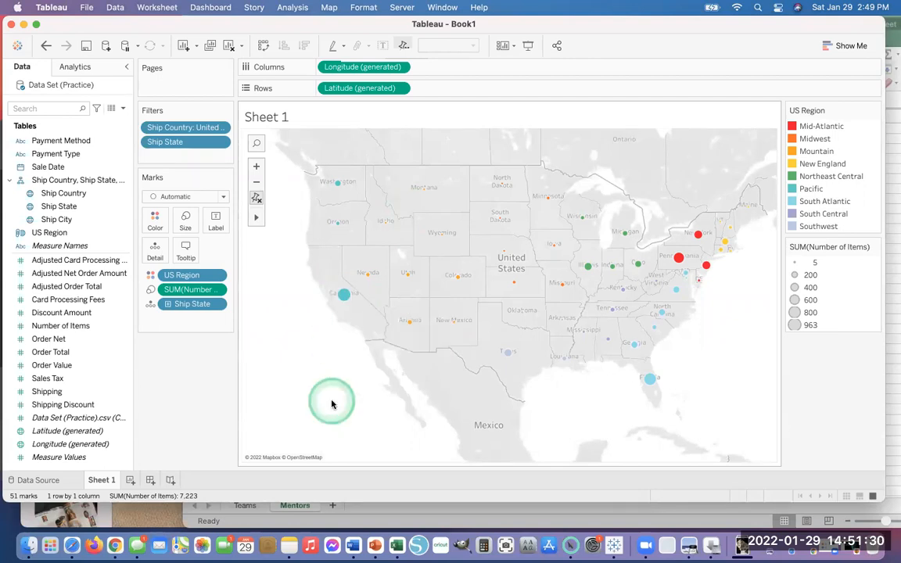
key("super+z")
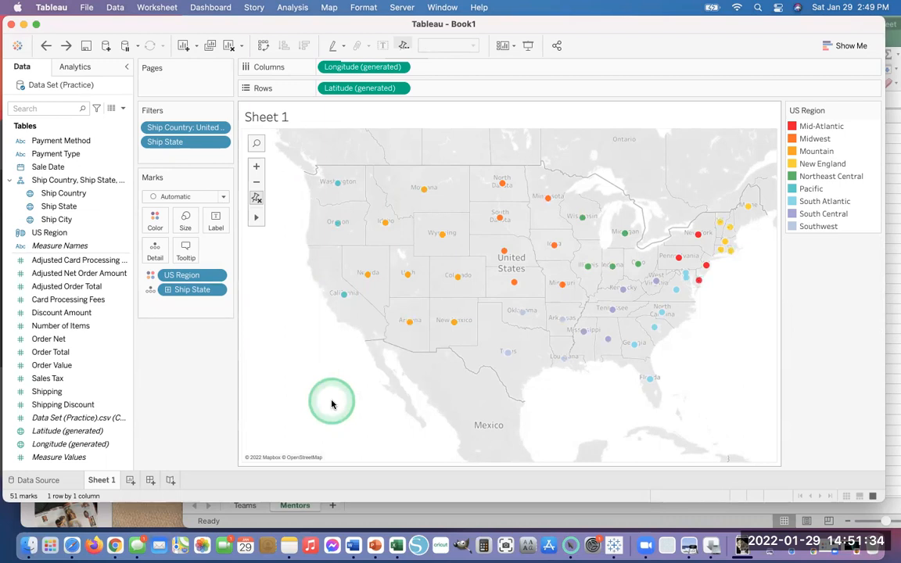
key("super+shift+z")
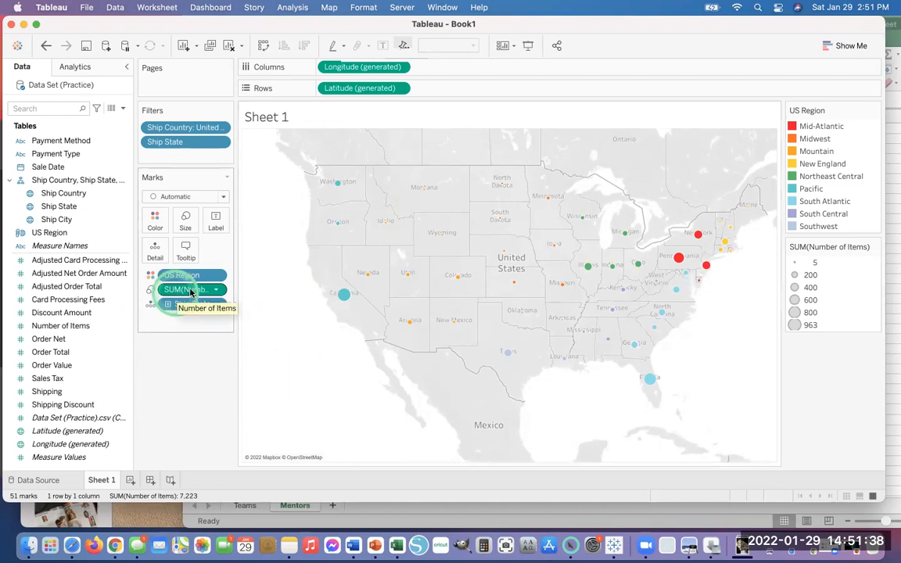
left_click_drag(175, 295, 83, 305)
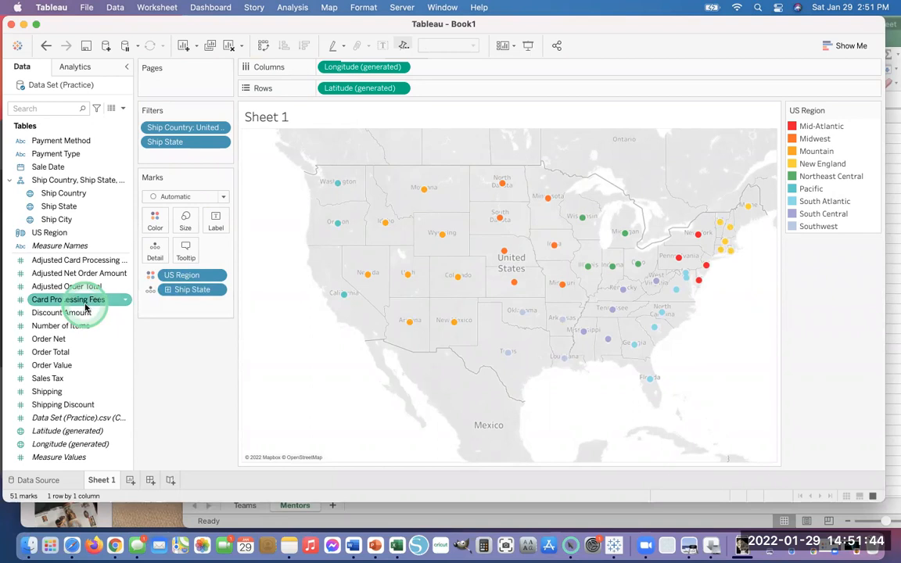
- Try sizing the map's state marks by Order Total, and undo the sizing
left_click(51, 352)
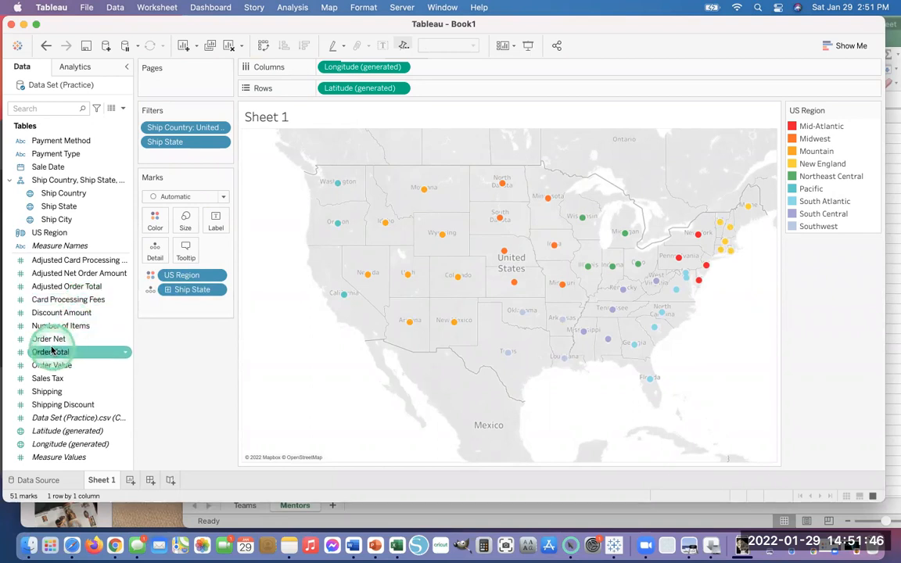
left_click_drag(51, 351, 191, 228)
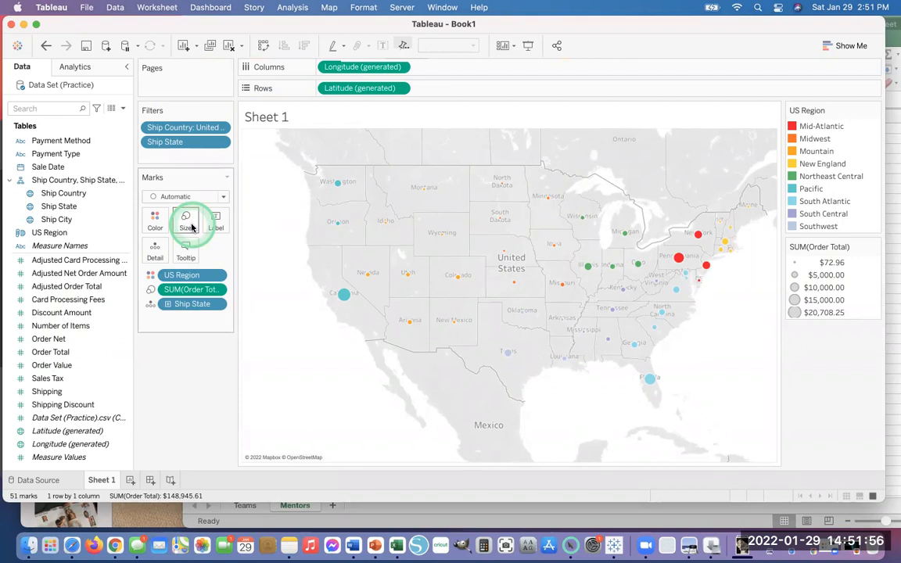
key("super+z")
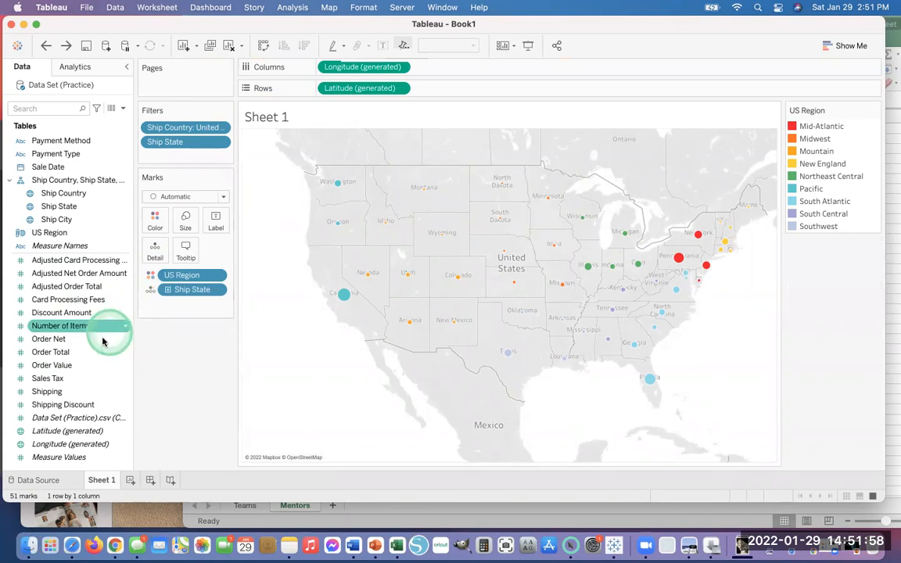
- Try coloring the states by Sales Tax and by Shipping, undoing each color change
left_click_drag(57, 384, 156, 220)
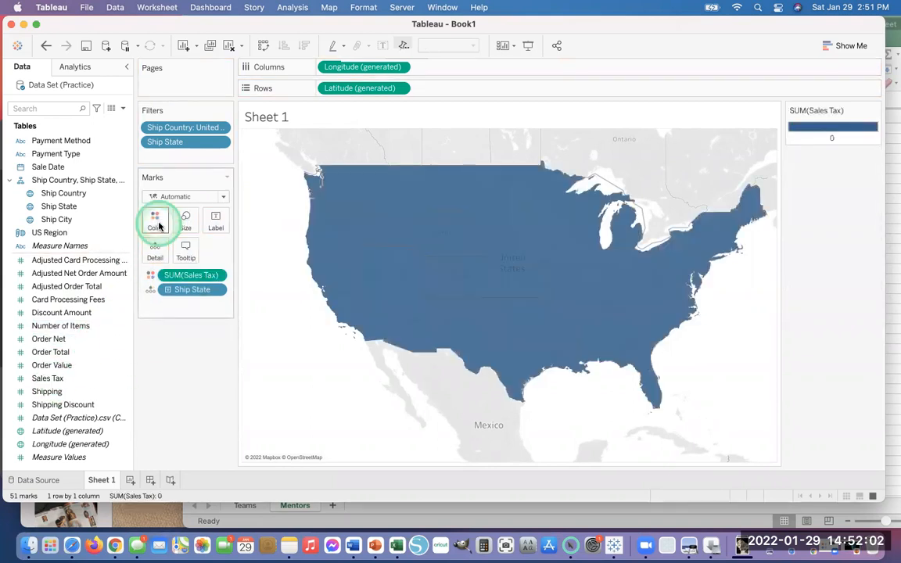
key("super+z")
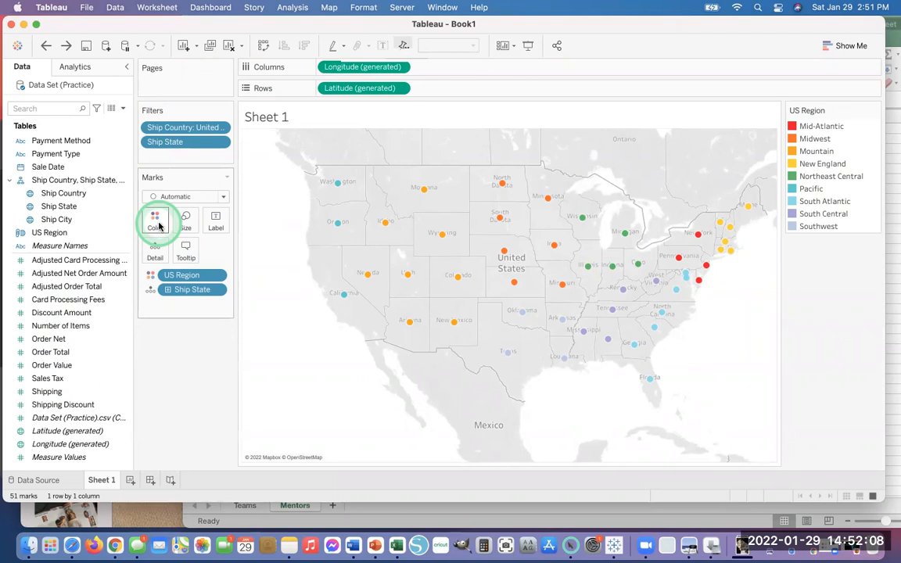
left_click(43, 391)
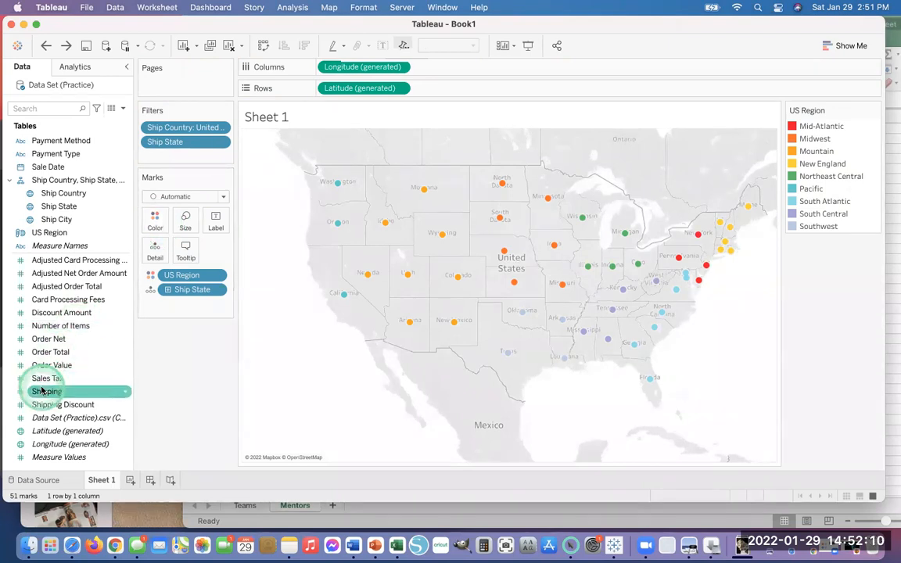
left_click_drag(37, 395, 151, 226)
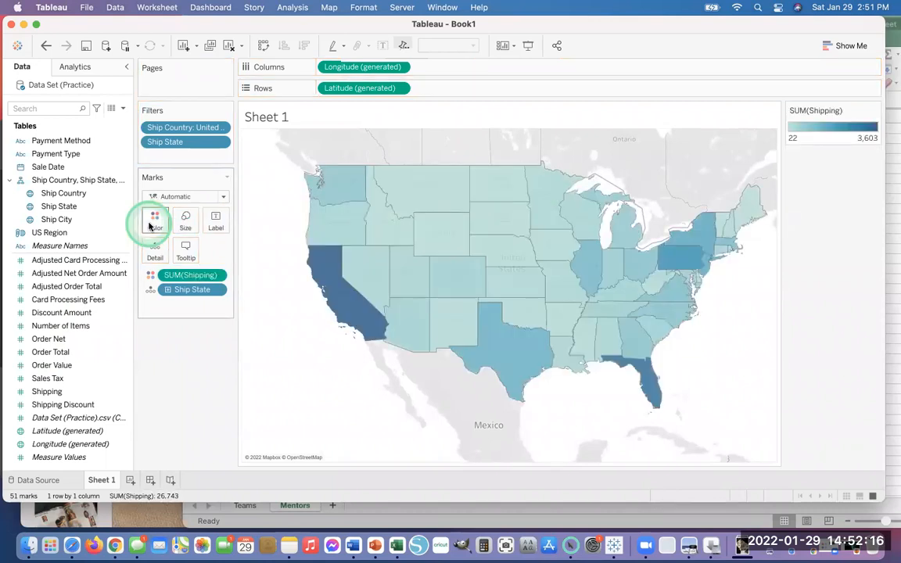
left_click(366, 331)
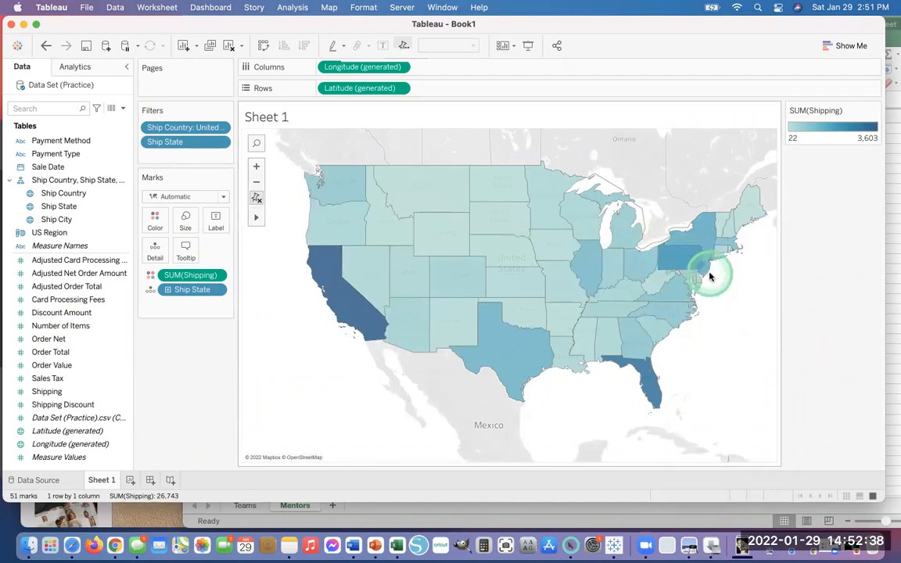
key("super+z")
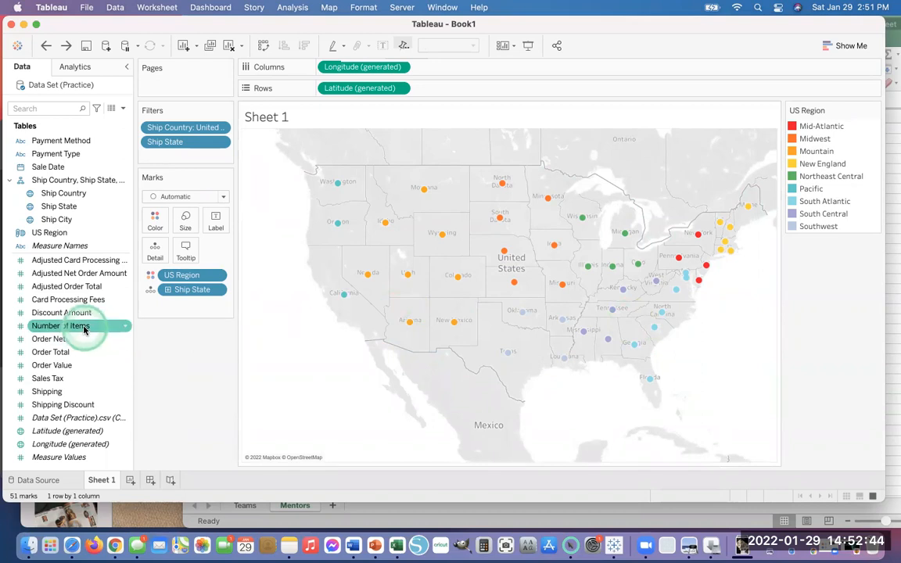
- Try coloring the states by Order Total and again by Shipping, restoring the US Region colors after each
mouse_move(54, 353)
left_mouse_down()
mouse_move(157, 246)
mouse_move(156, 231)
left_mouse_up()
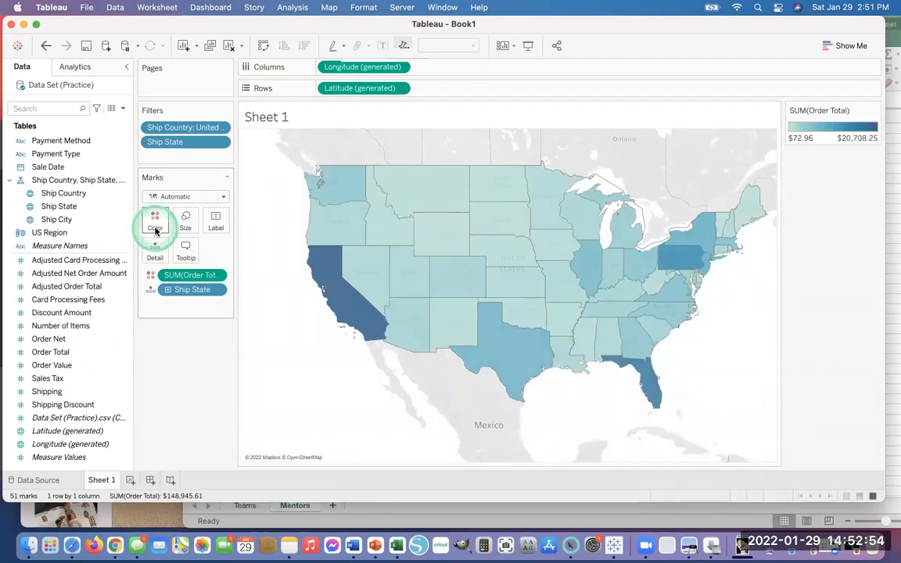
key("super+z")
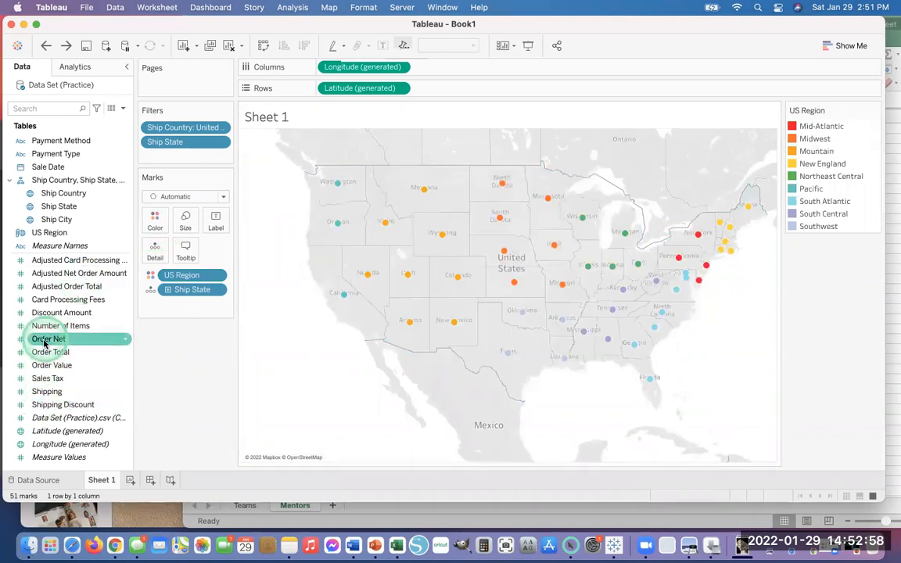
left_click_drag(39, 354, 171, 386)
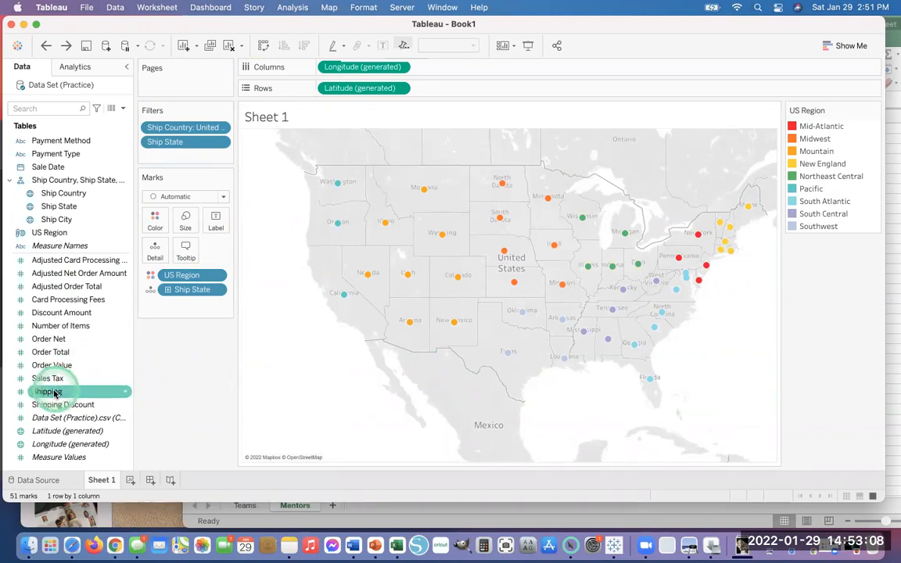
left_click_drag(47, 391, 149, 223)
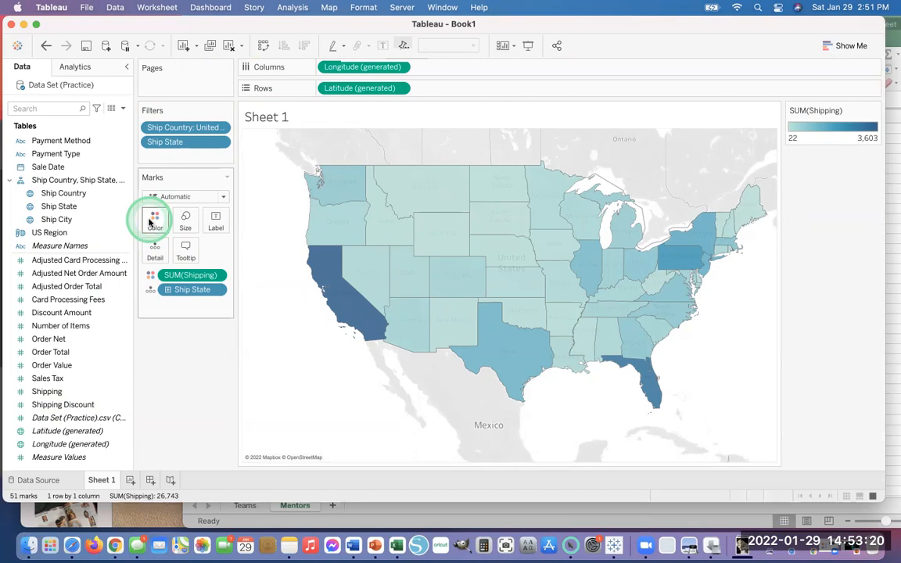
key("super+z")
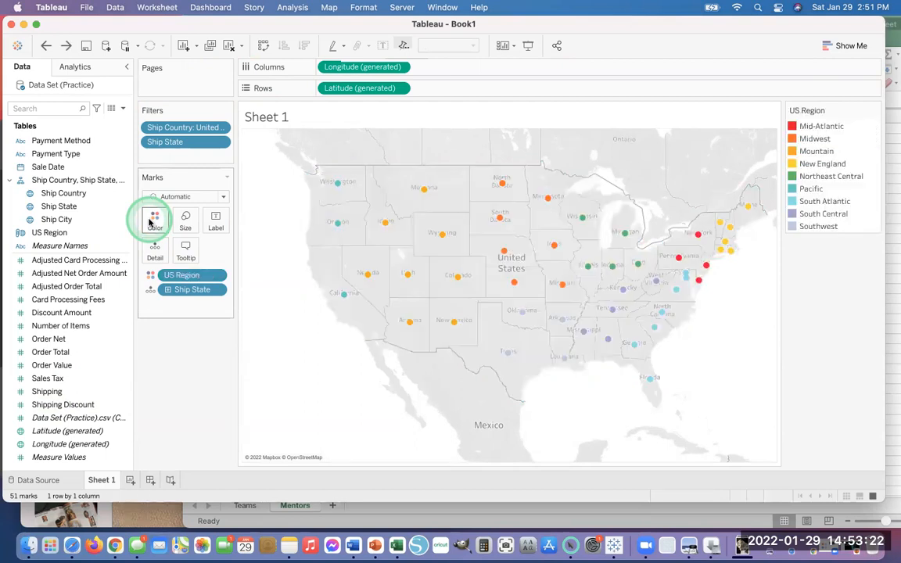
- Try sizing the state marks by Shipping, and undo the sizing
left_click(62, 392)
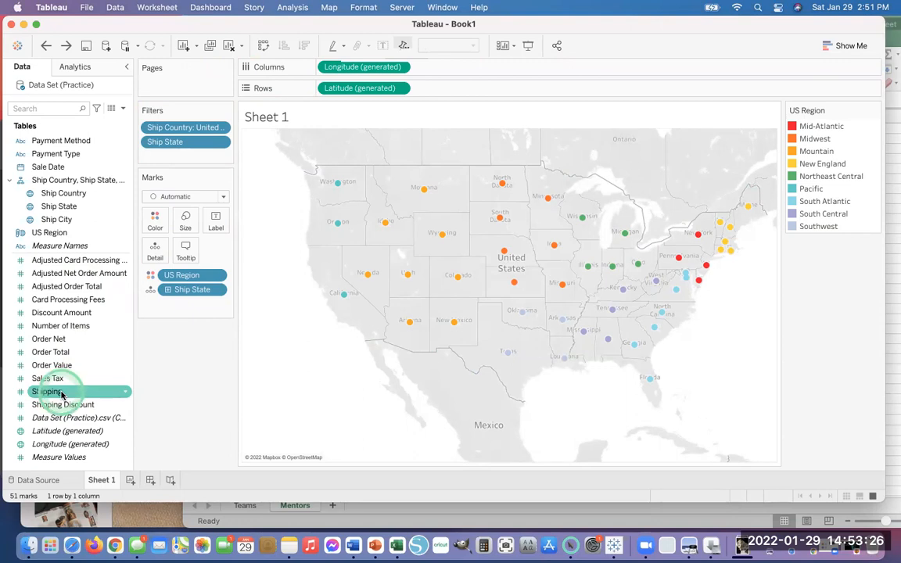
left_click_drag(62, 393, 186, 222)
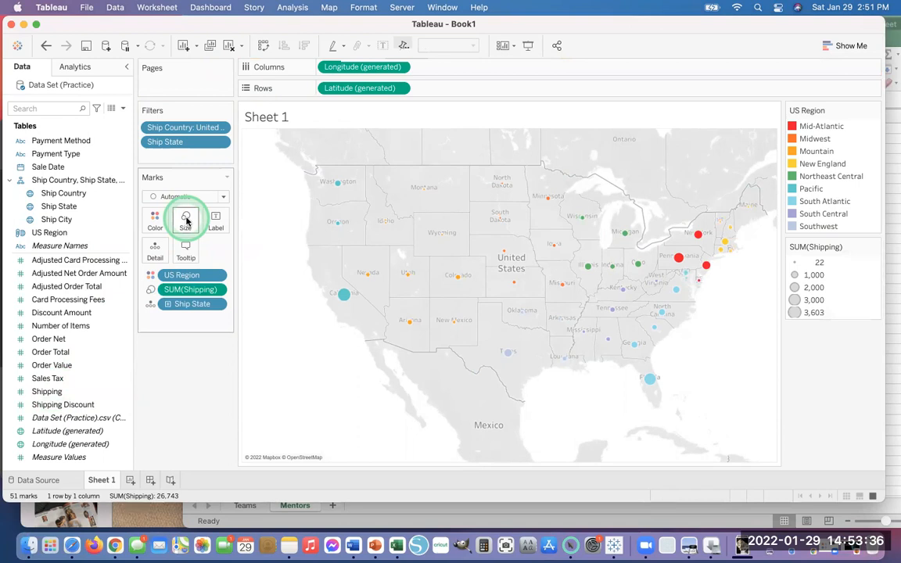
key("super+z")
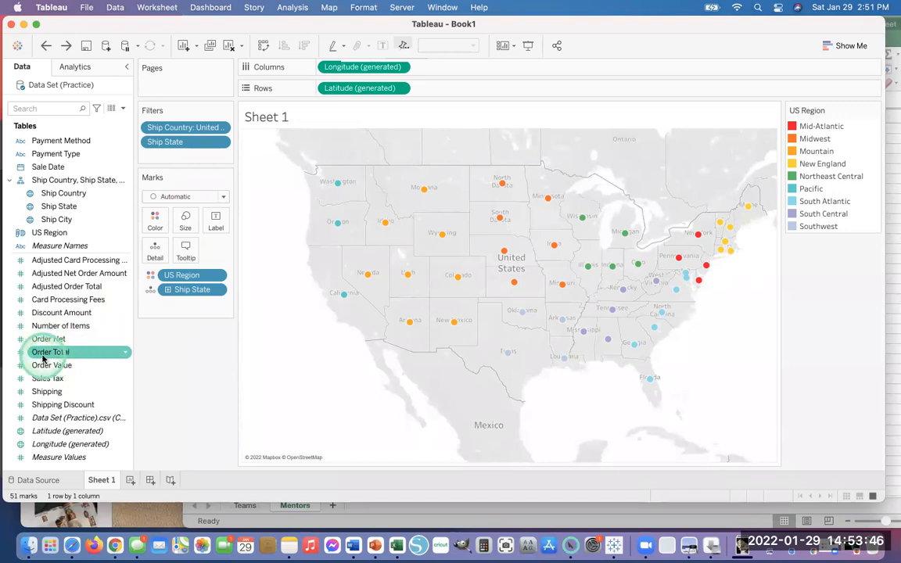
- Size the state marks by Order Total, check California's details, and hide the Order Total size legend
left_click_drag(43, 359, 187, 225)
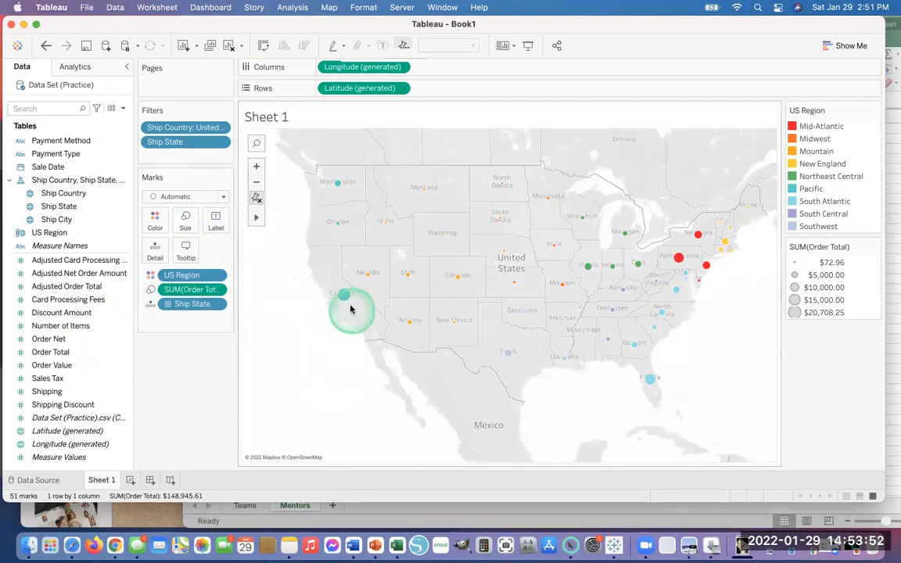
mouse_move(344, 298)
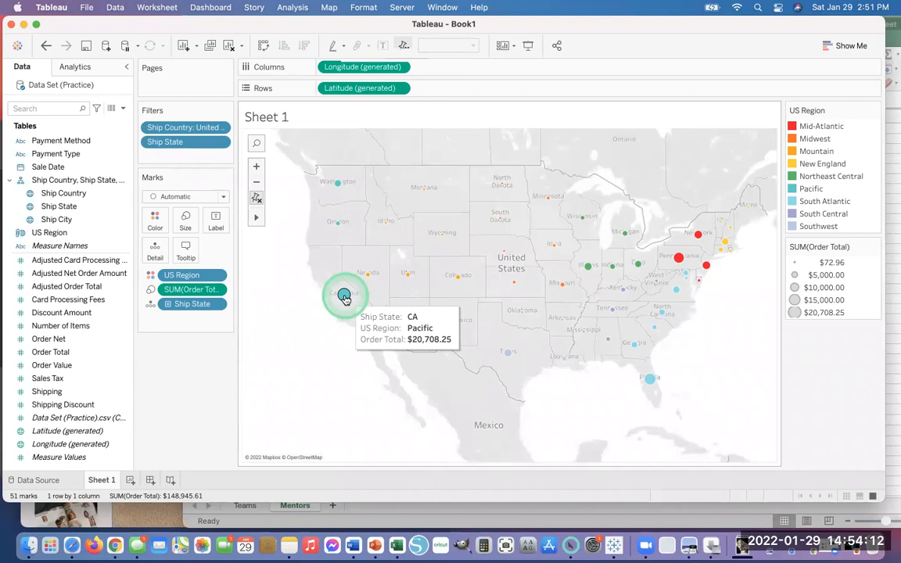
left_click(875, 249)
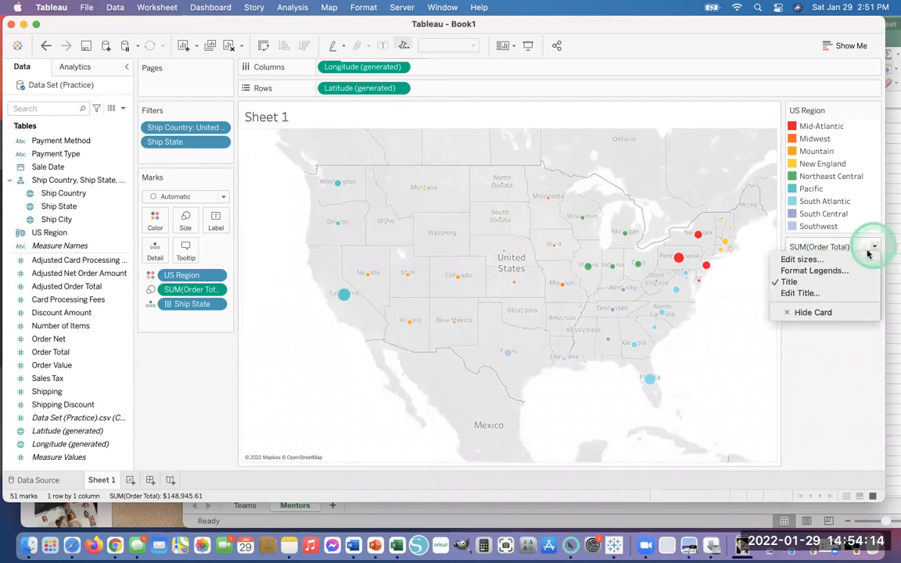
left_click(795, 315)
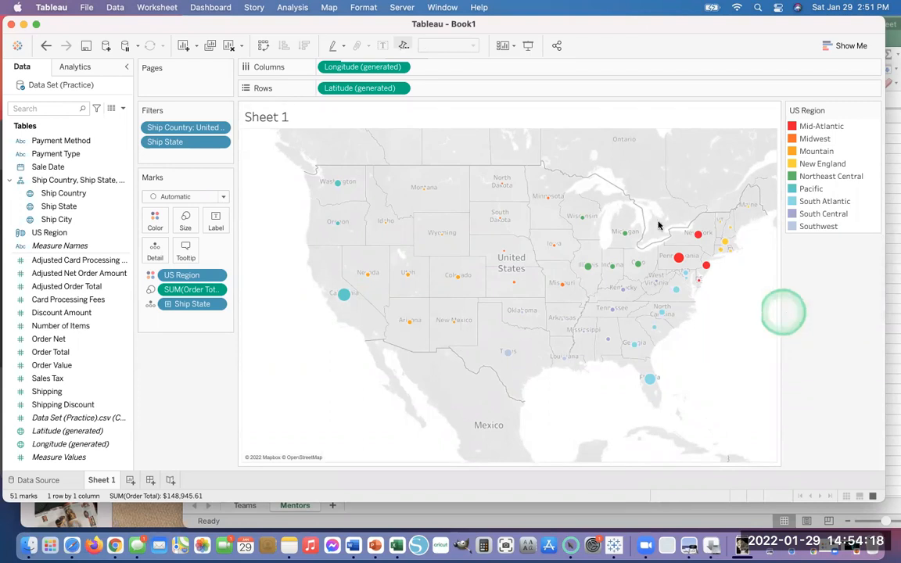
- Try the Square and Shape mark types on the map, and return the mark type to Automatic
left_click(227, 199)
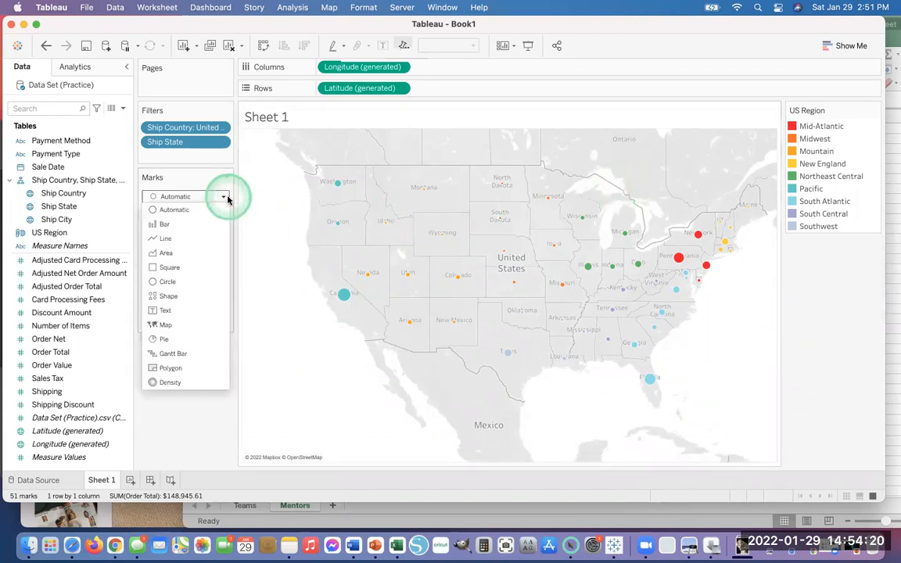
left_click(173, 211)
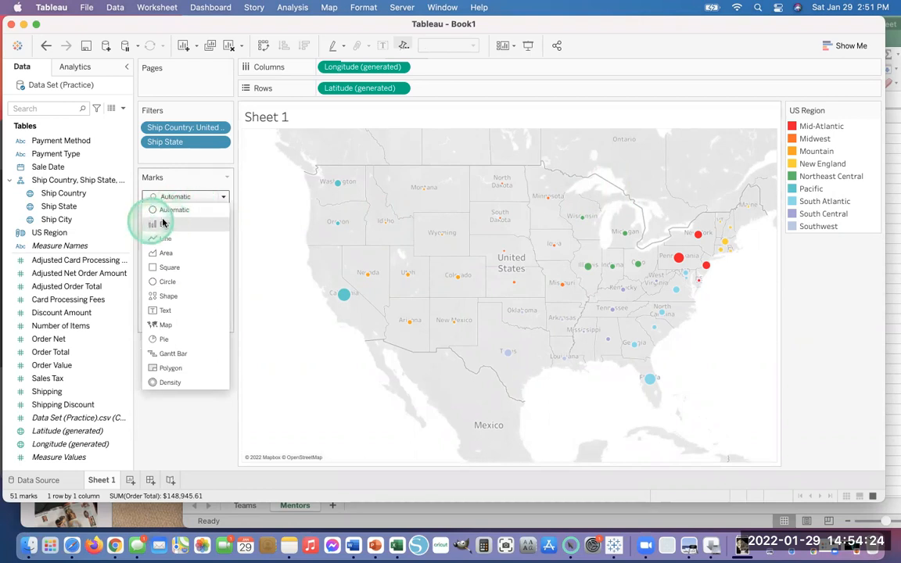
left_click(166, 268)
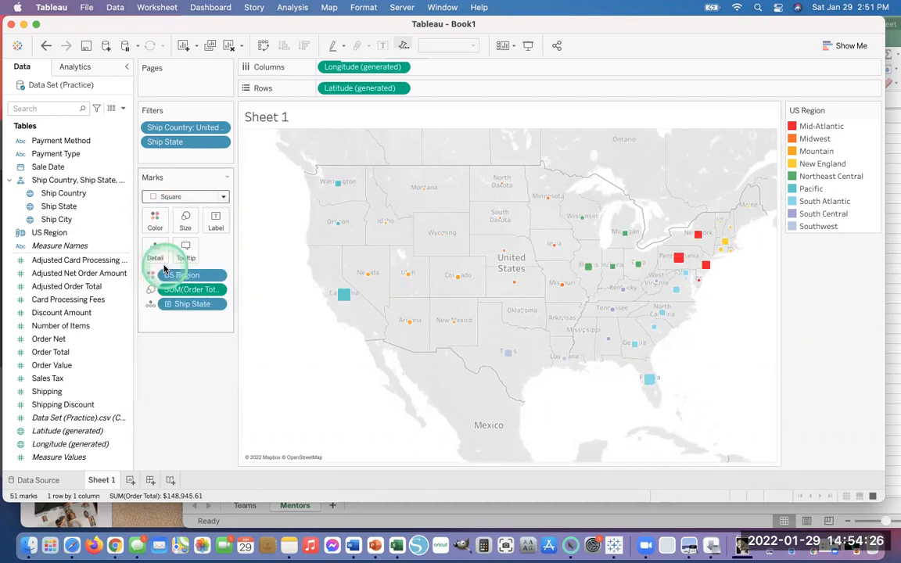
left_click(223, 200)
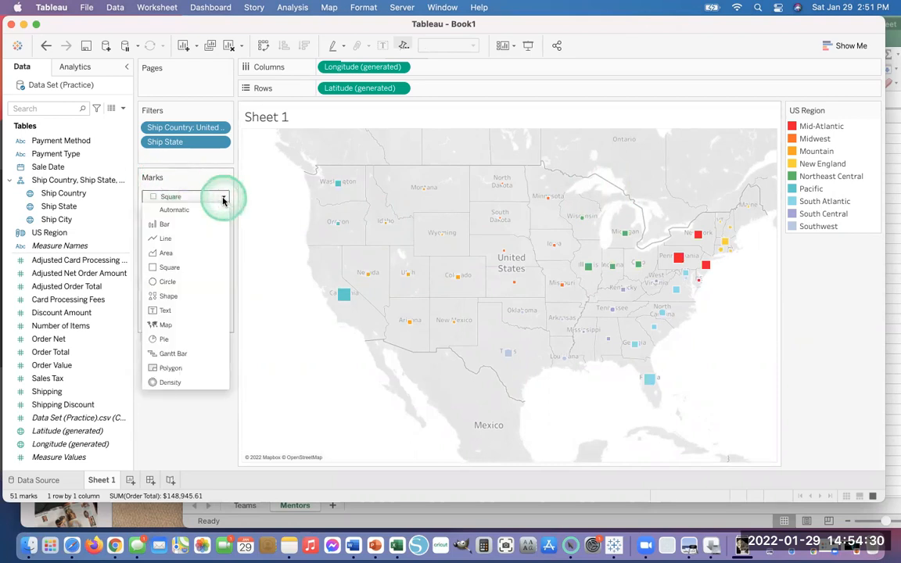
left_click(171, 296)
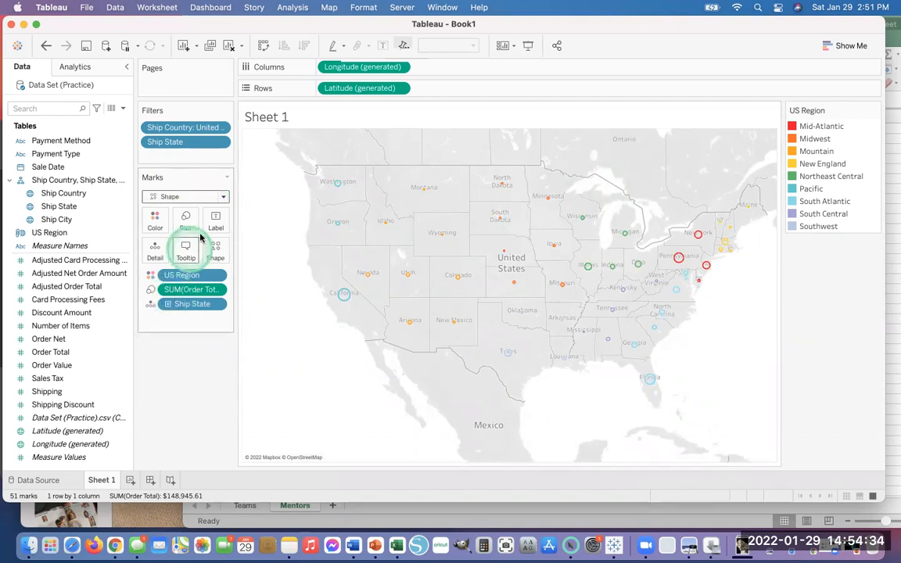
left_click(221, 198)
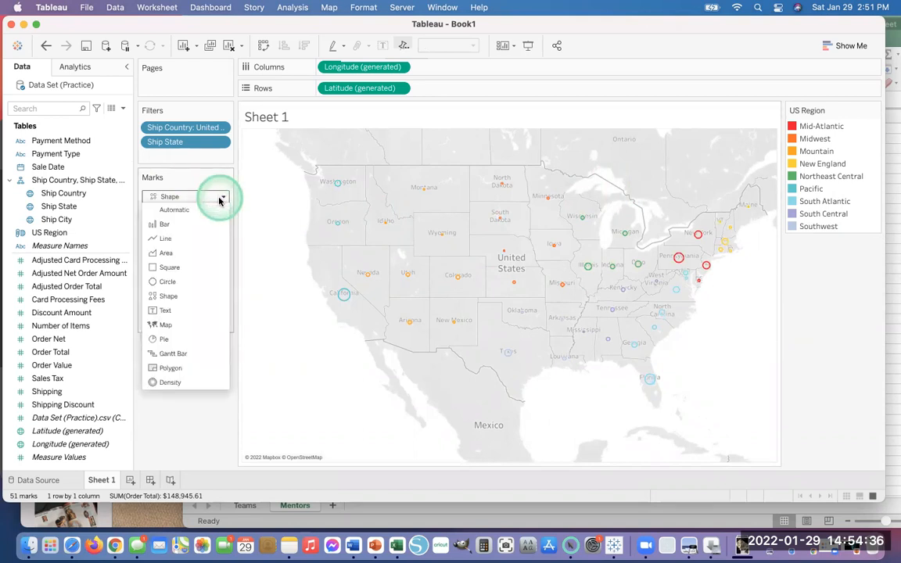
left_click(174, 213)
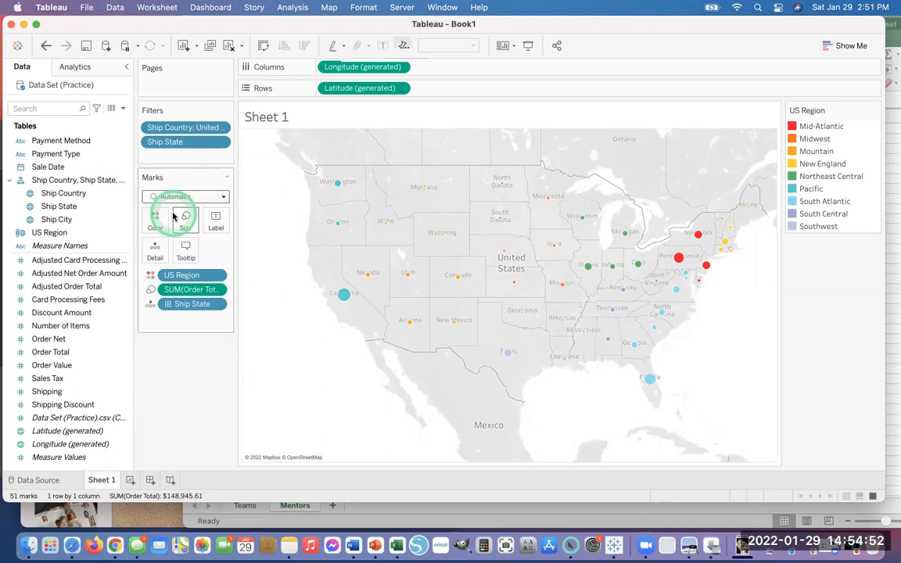
- Add a second Longitude (generated) field to the columns beside the first to create two side-by-side maps
left_click(362, 176)
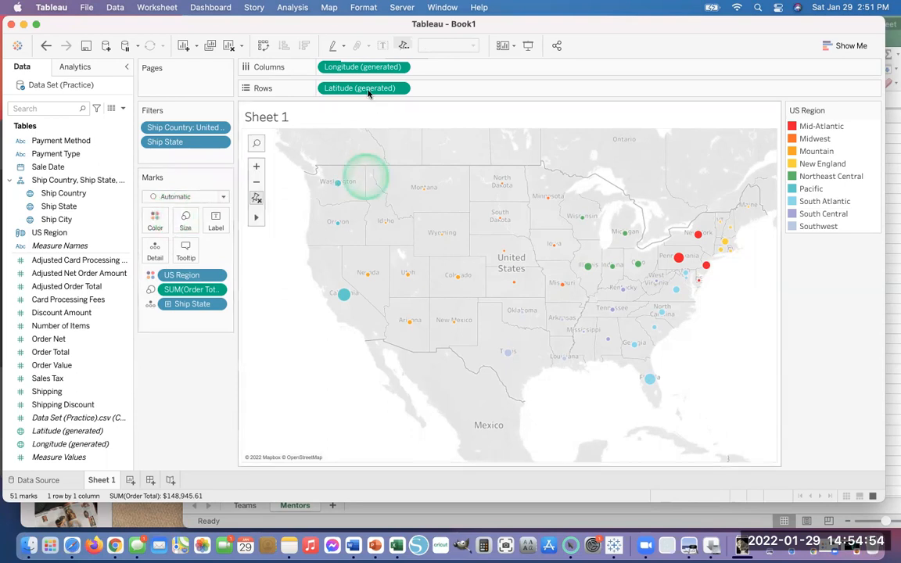
left_click(360, 89)
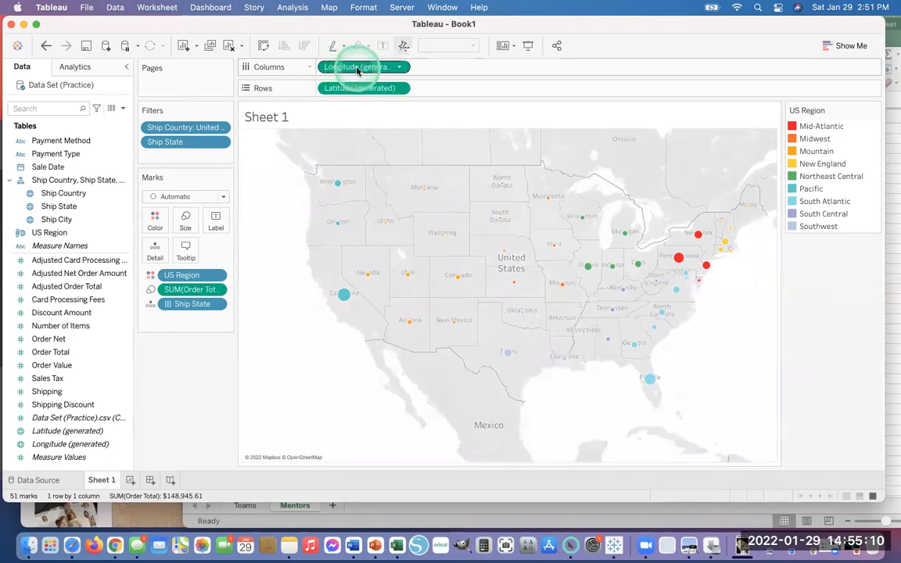
left_click_drag(359, 72, 451, 73)
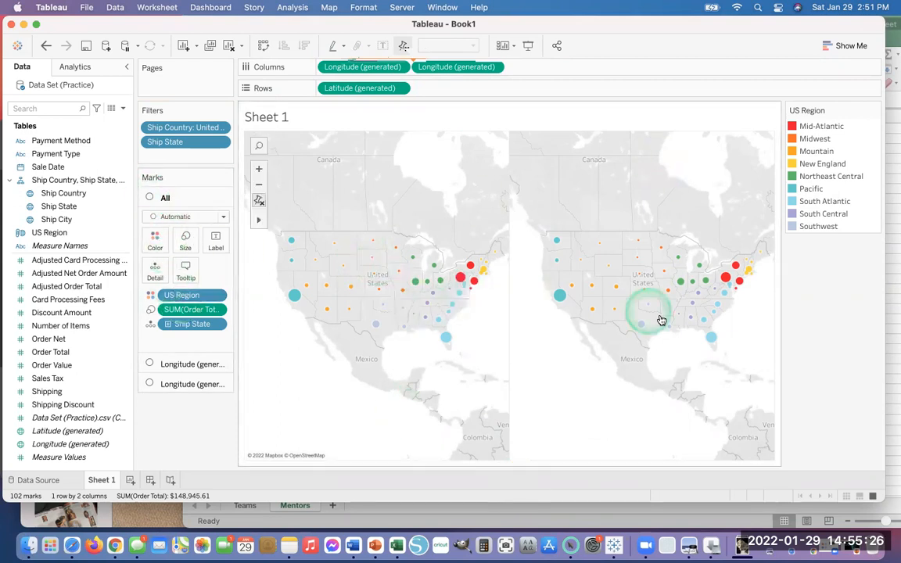
- Remove Order Total from the size of the second Longitude map's marks only
left_click(182, 363)
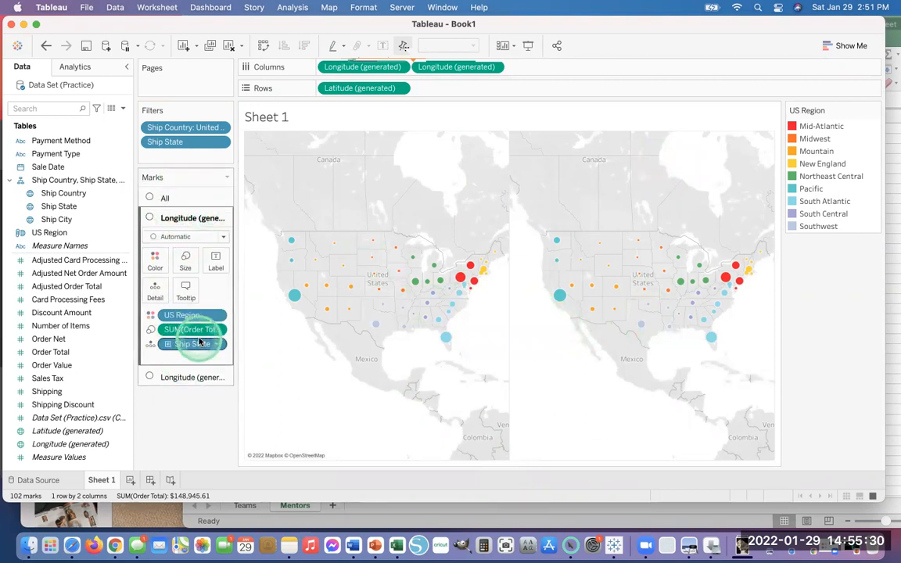
left_click(178, 377)
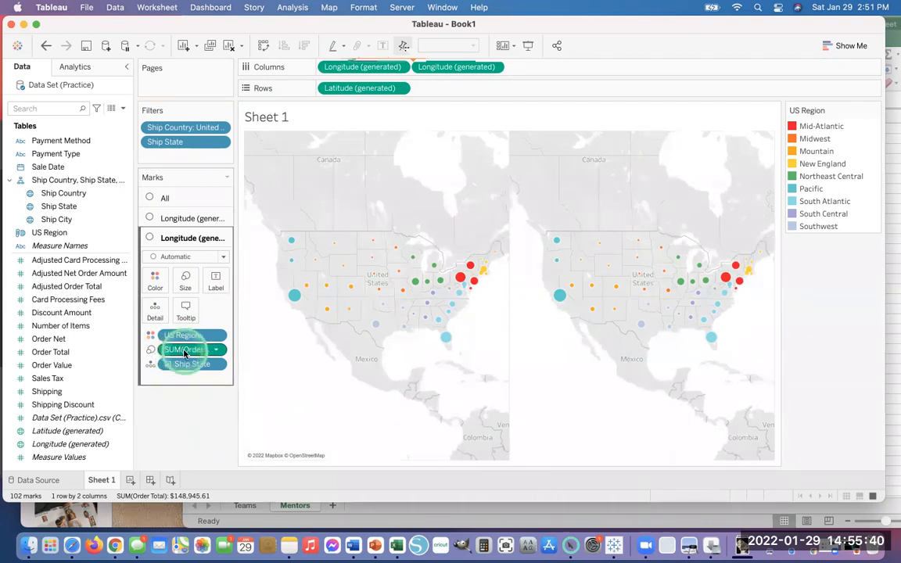
left_click_drag(184, 353, 67, 373)
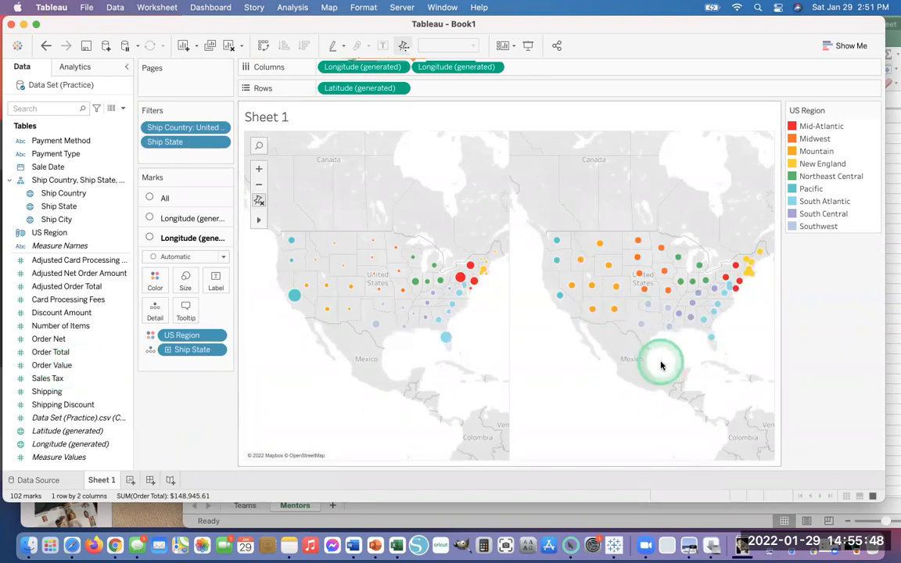
- Set the second Longitude map's mark type to Shape and use the filled X for its state marks
left_click(221, 259)
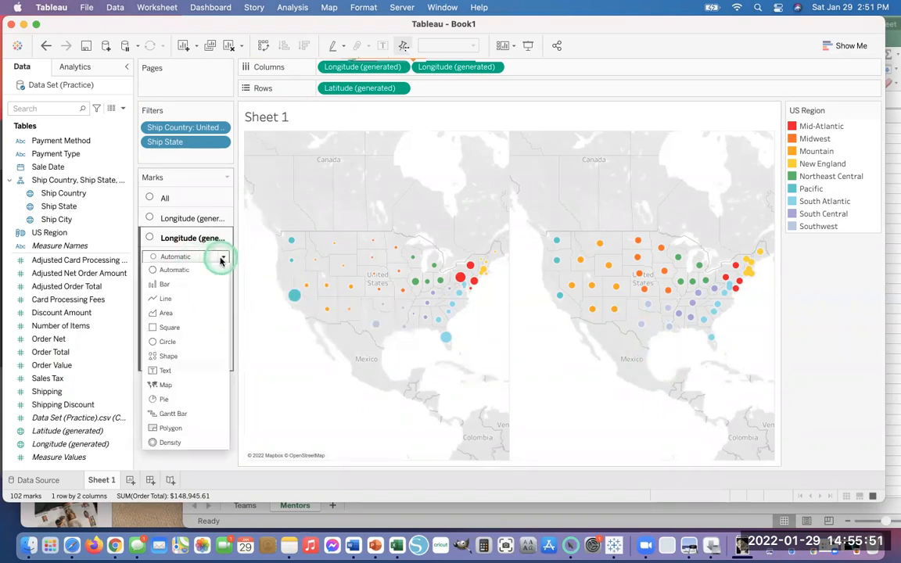
left_click(185, 356)
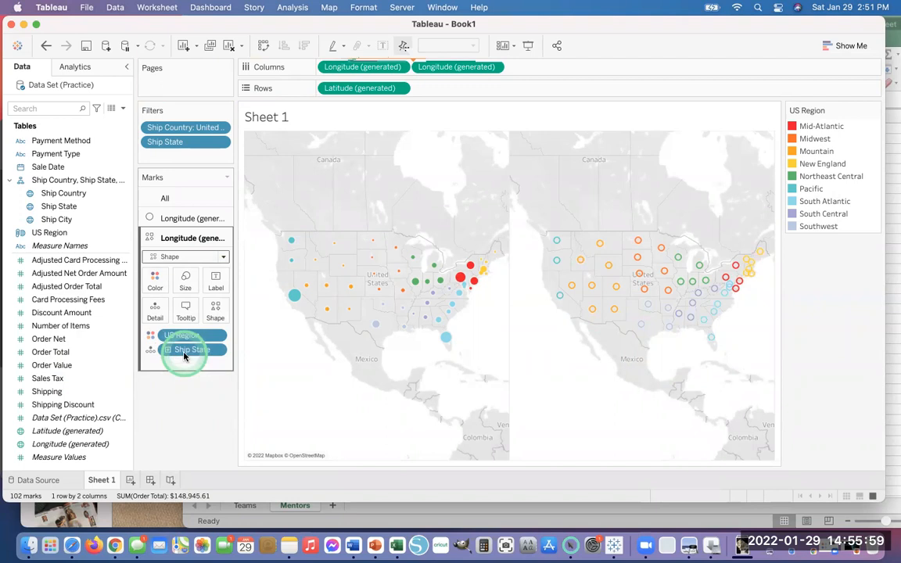
left_click(226, 322)
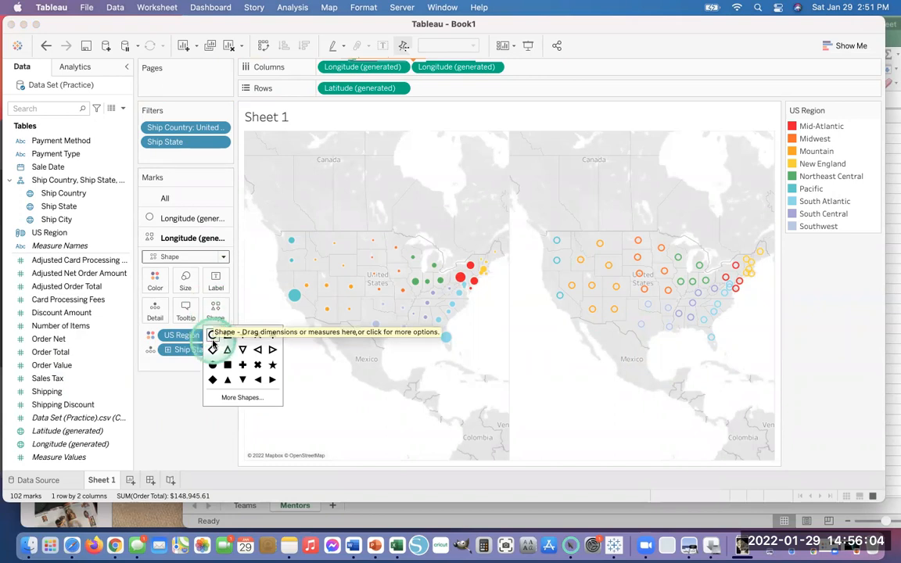
left_click(257, 365)
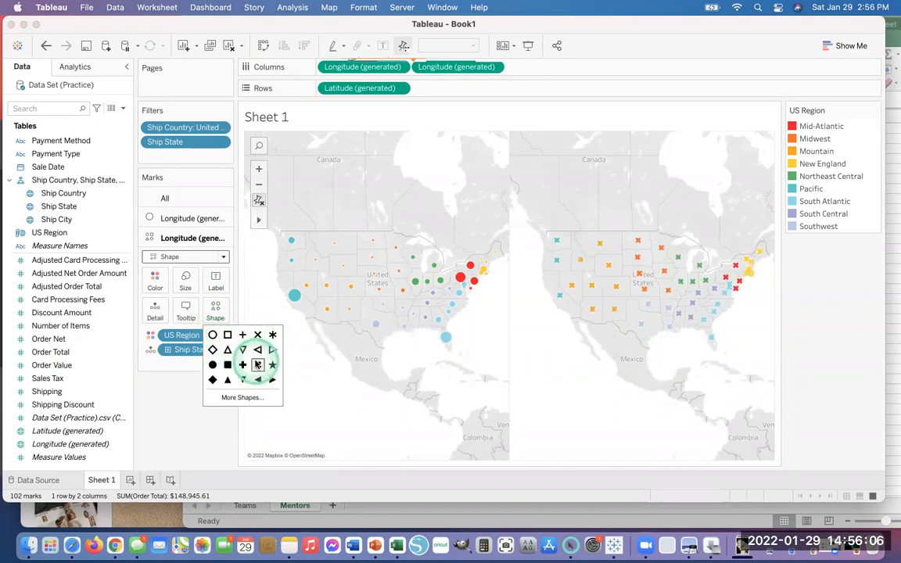
left_click(197, 429)
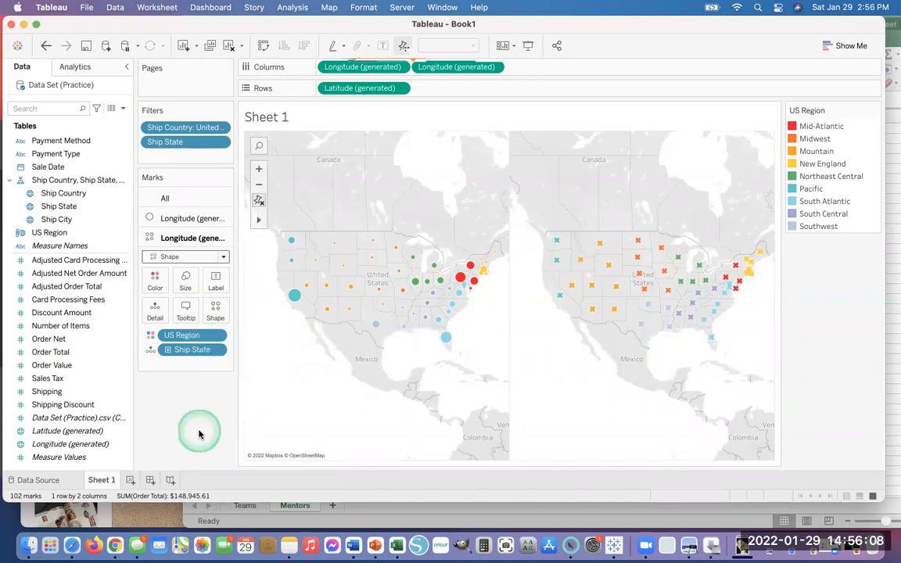
- Try the asterisk, filled star, filled plus and filled right-pointing triangle as shapes for the second Longitude map's marks
left_click(219, 256)
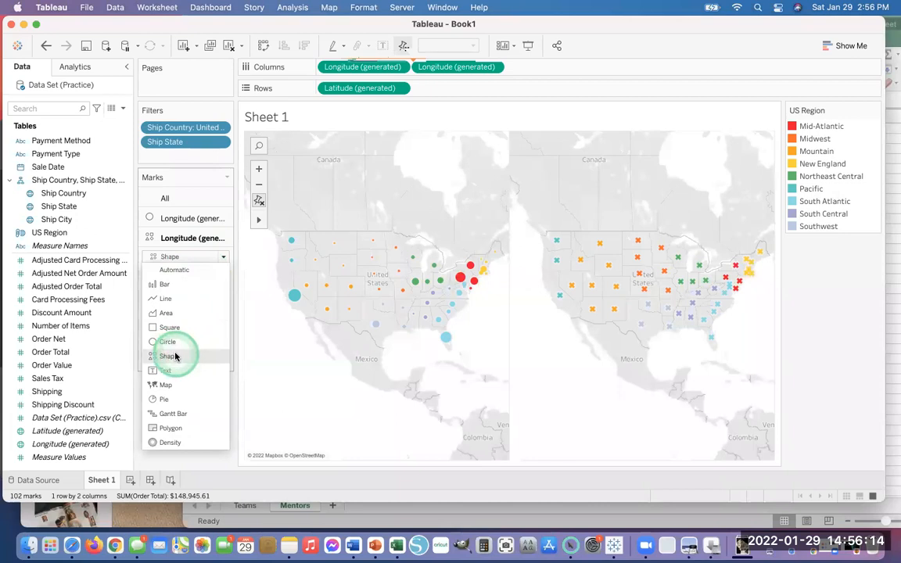
left_click(174, 466)
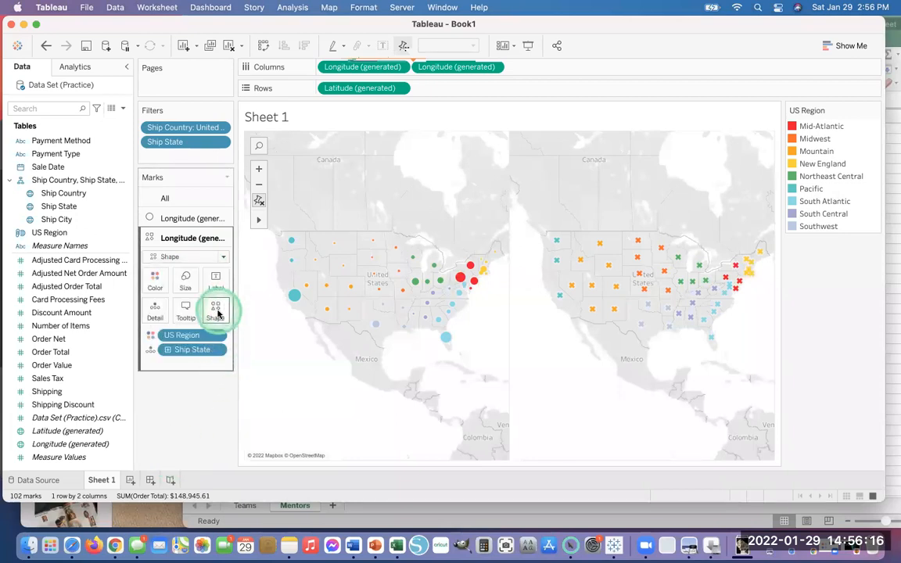
left_click(216, 310)
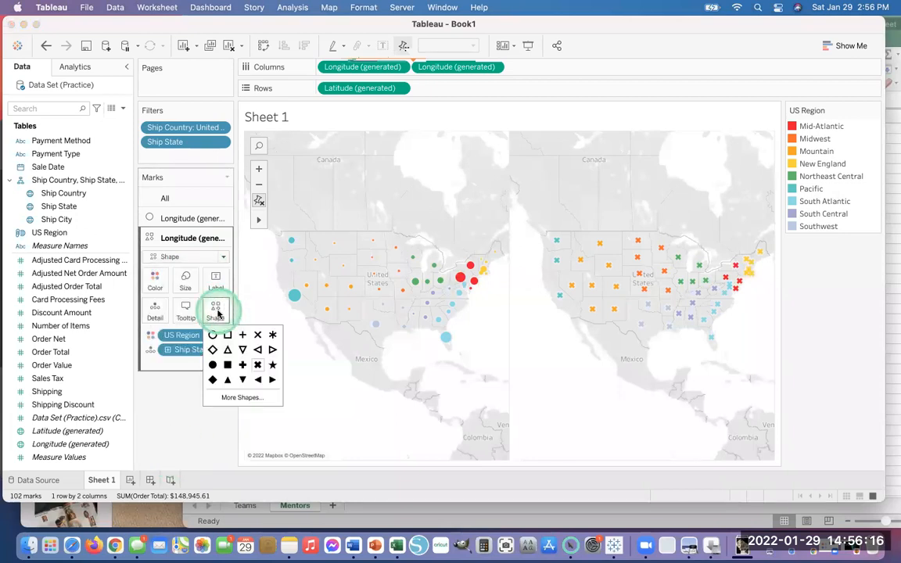
left_click(272, 336)
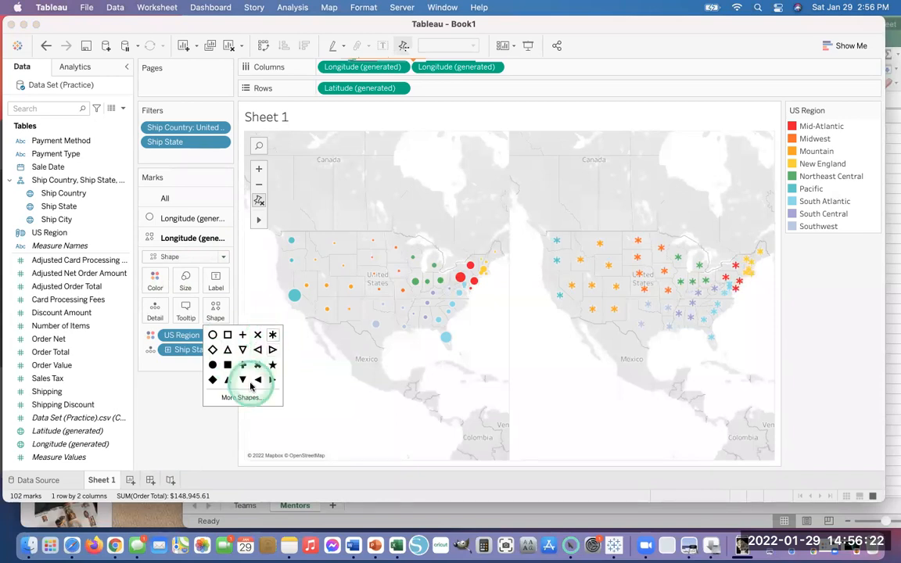
left_click(272, 365)
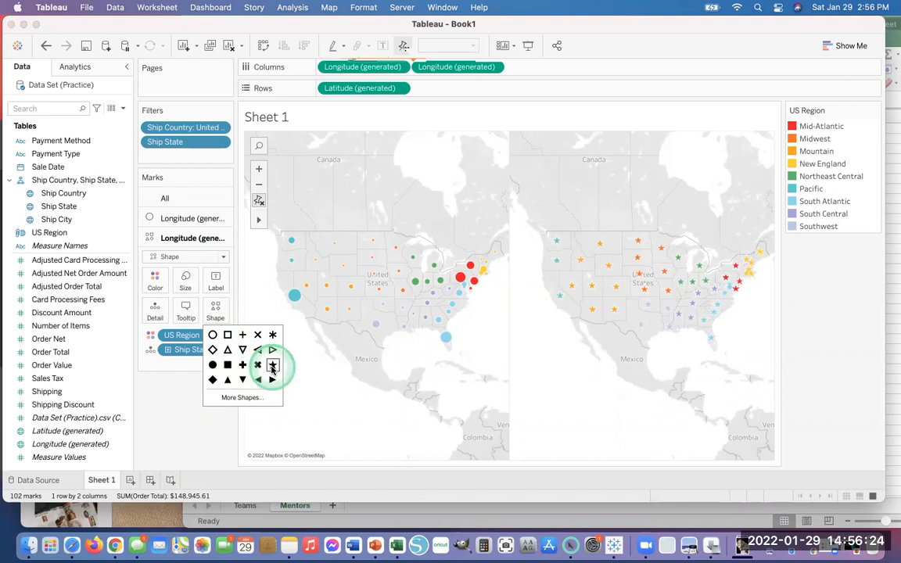
left_click(242, 365)
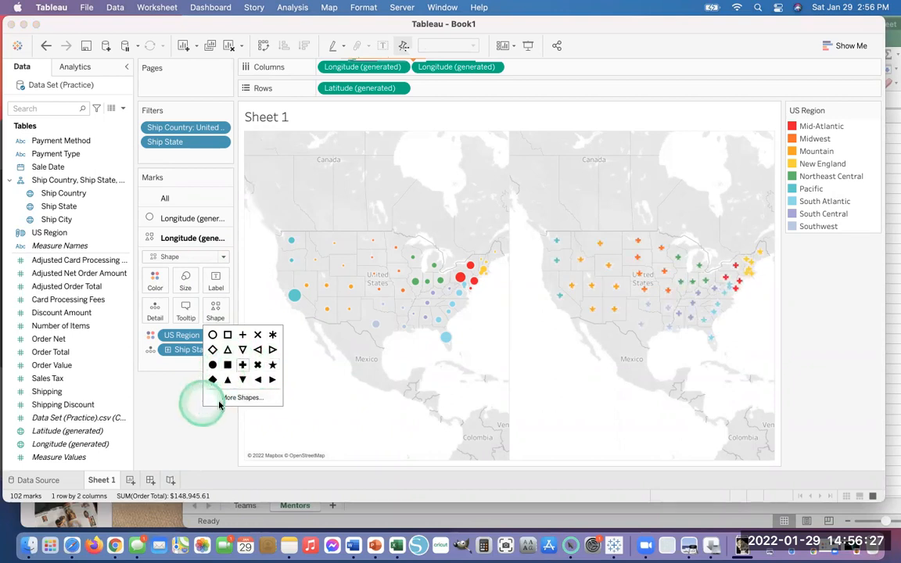
left_click(273, 380)
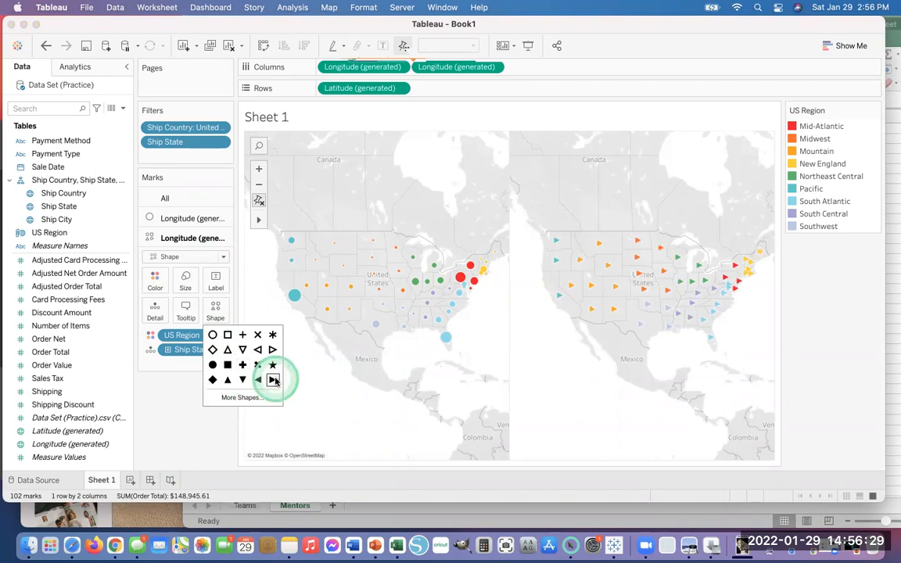
- Assign a purple rainy umbrella from the Weather shape palette to the second Longitude map's marks
left_click(232, 400)
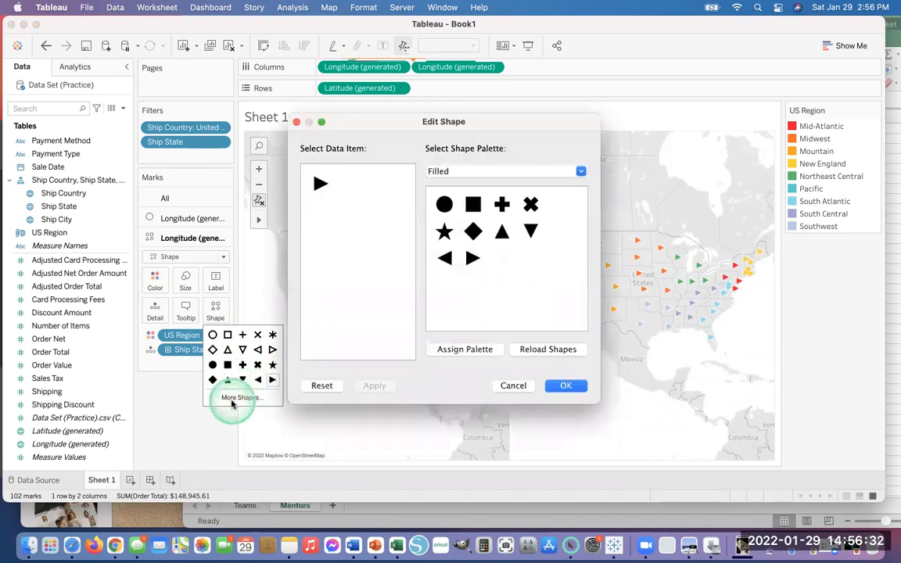
left_click(478, 171)
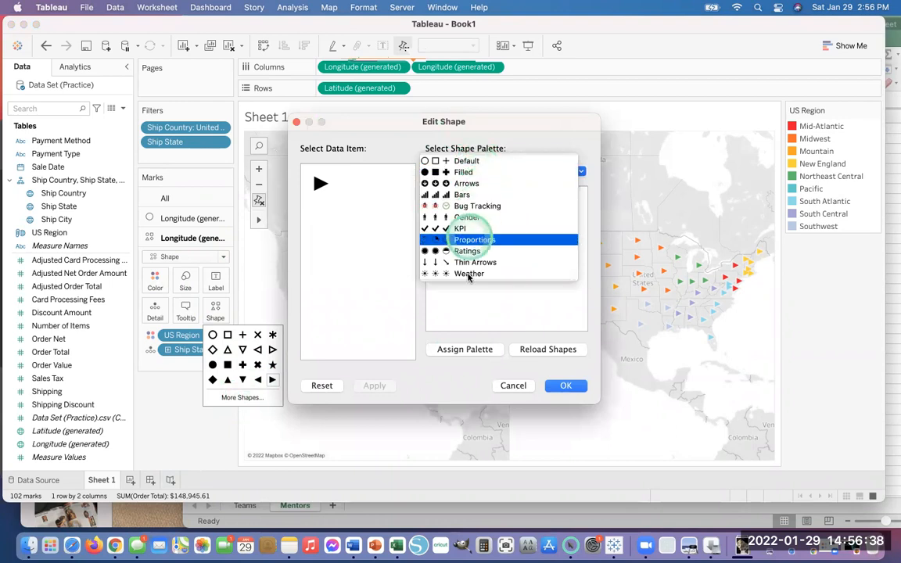
left_click(460, 276)
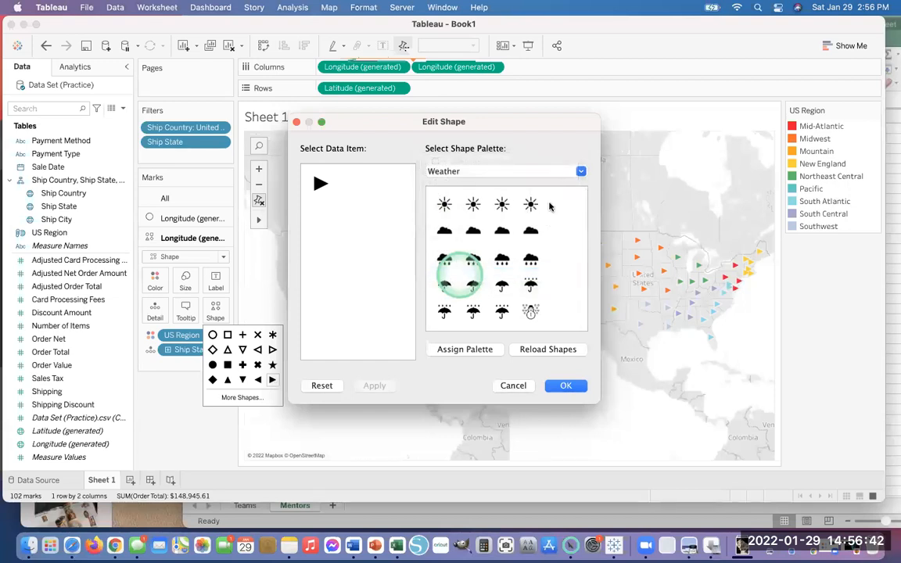
scroll(536, 247, "down", 3)
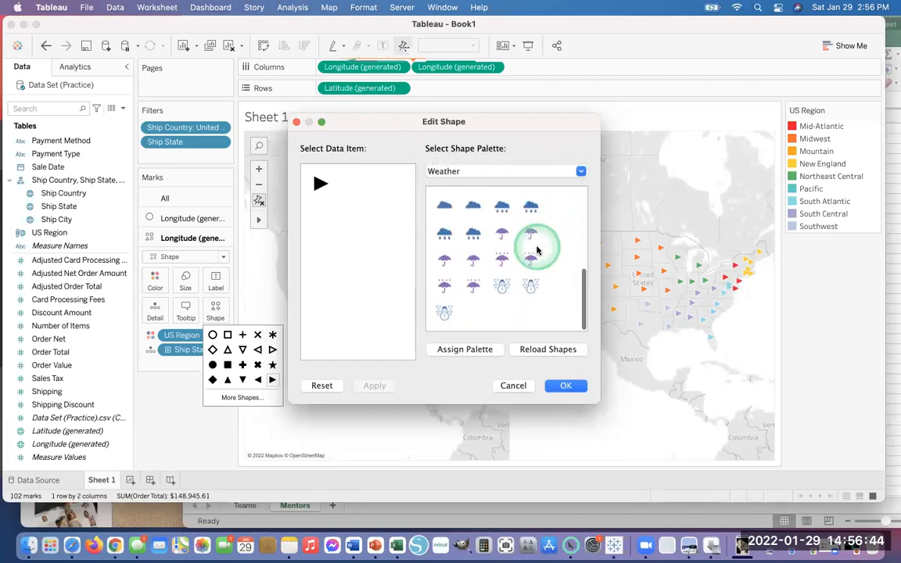
scroll(536, 250, "up", 5)
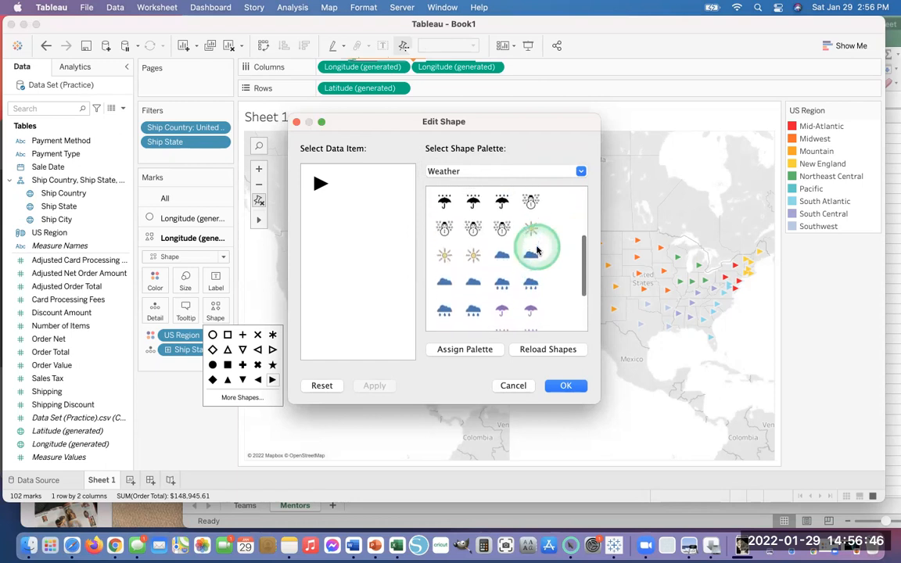
scroll(536, 250, "down", 2)
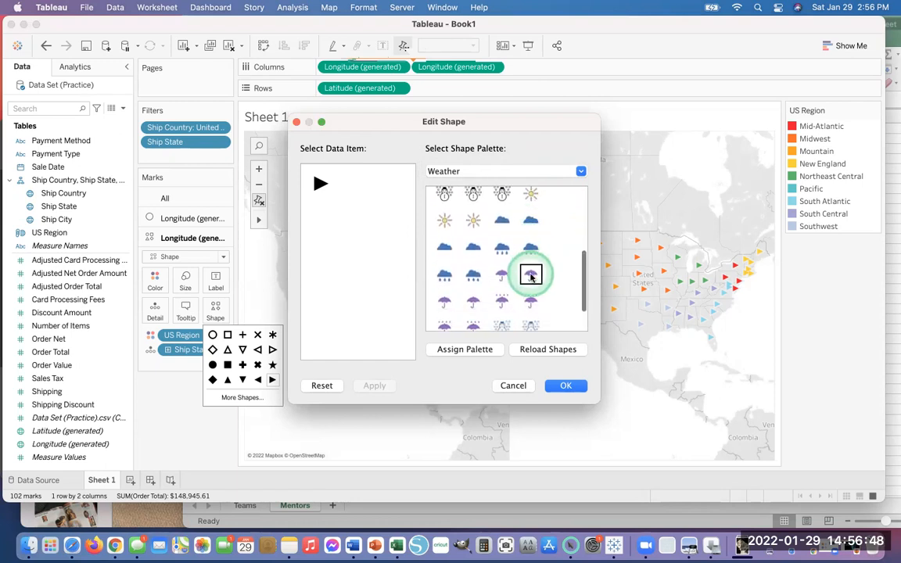
left_click(527, 301)
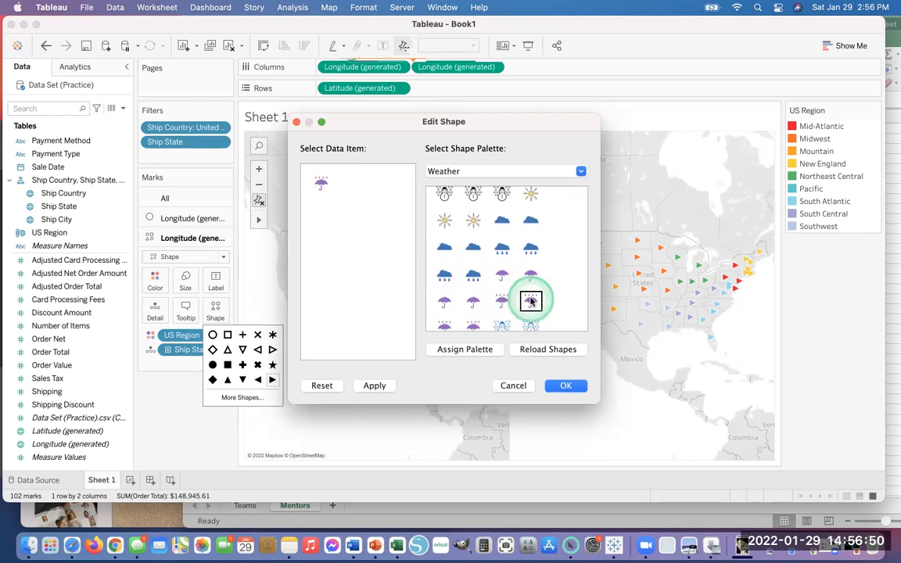
left_click(567, 385)
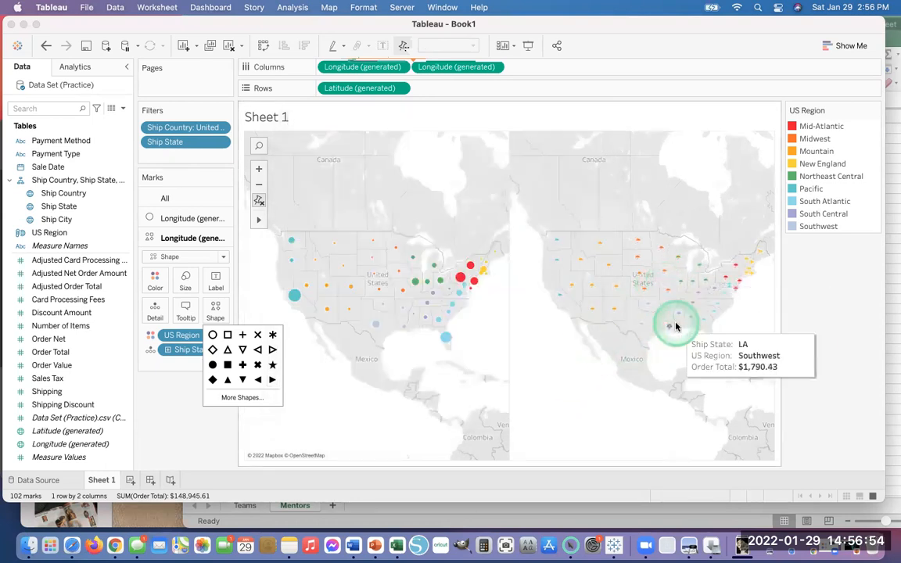
- Change the second Longitude map's marks to the diamond from the Filled shape palette
left_click(235, 397)
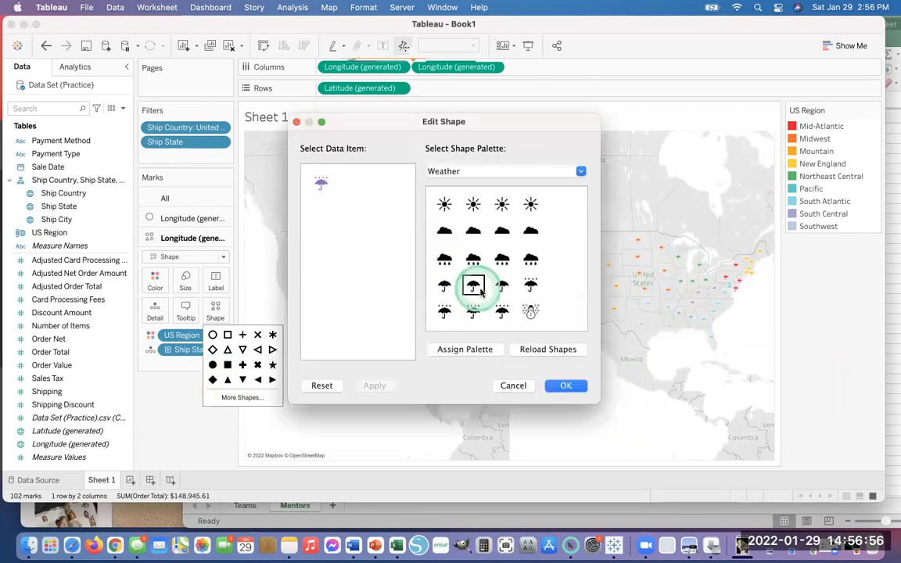
scroll(493, 299, "down", 3)
scroll(493, 299, "down", 3)
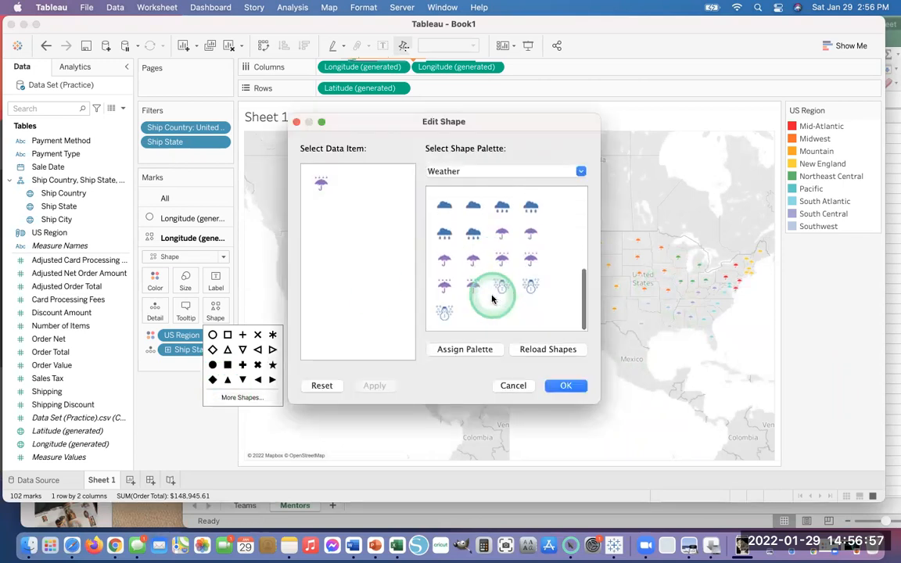
left_click(579, 171)
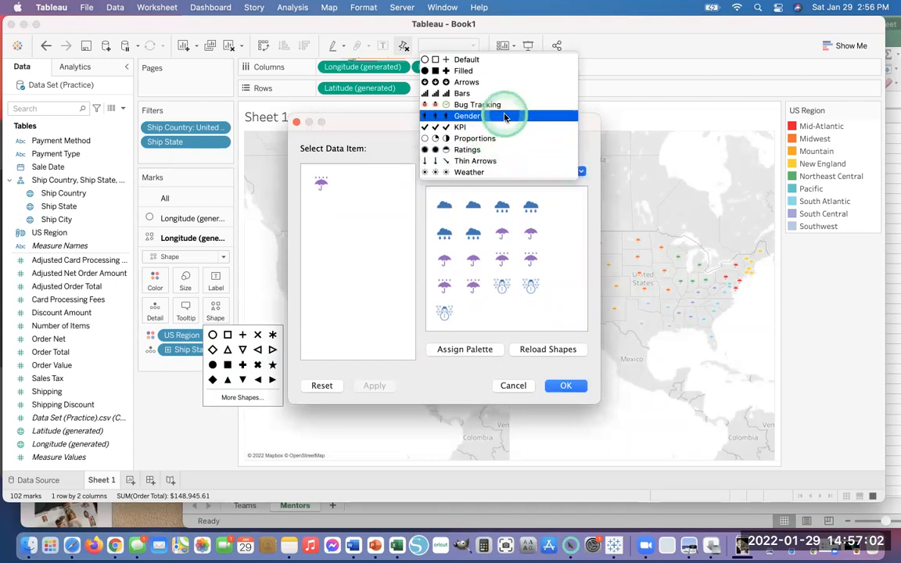
left_click(462, 70)
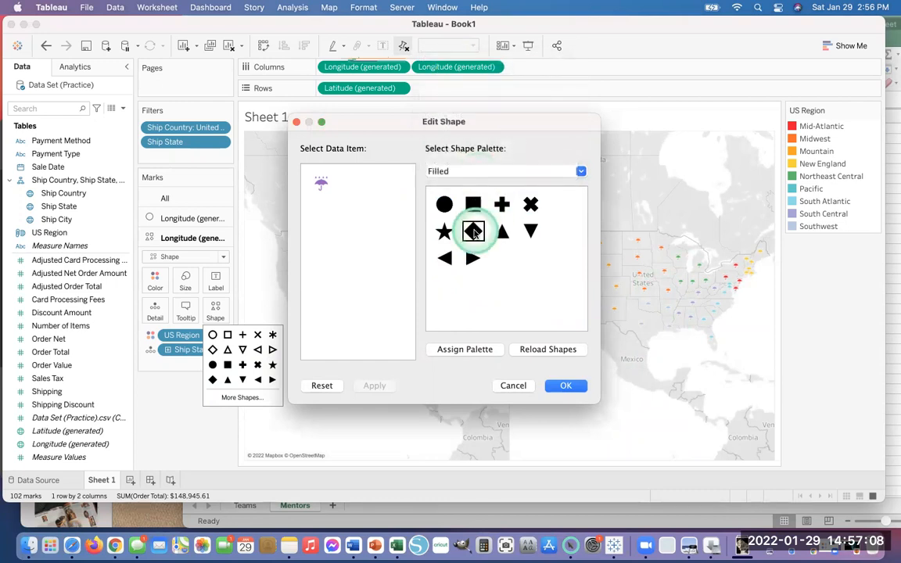
left_click(473, 232)
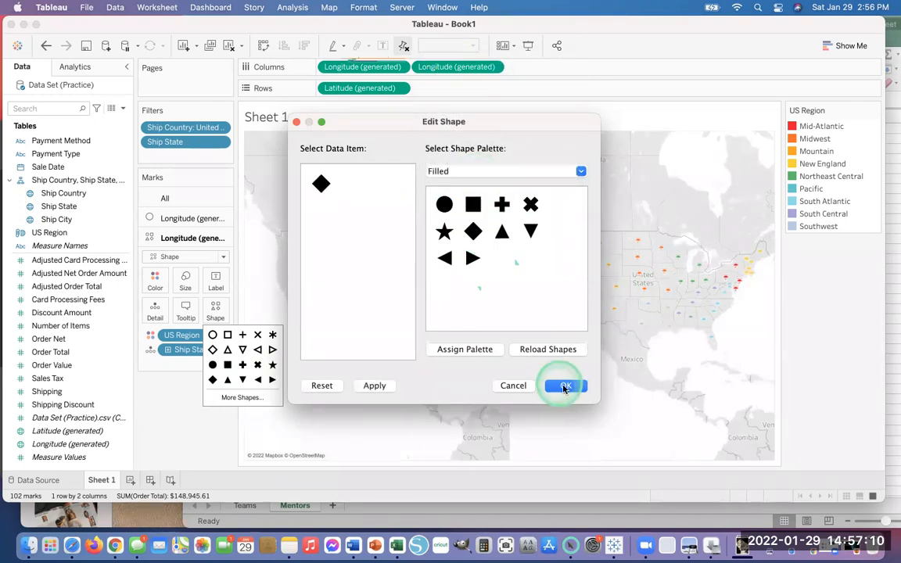
left_click(565, 385)
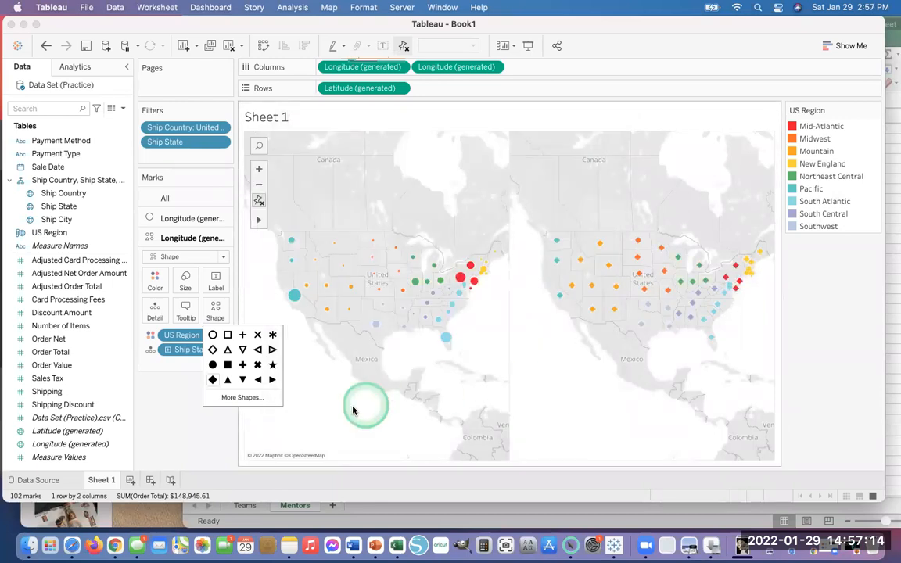
left_click(160, 367)
- Set the first Longitude map's mark type to Shape and use the filled X for its marks
left_click(176, 218)
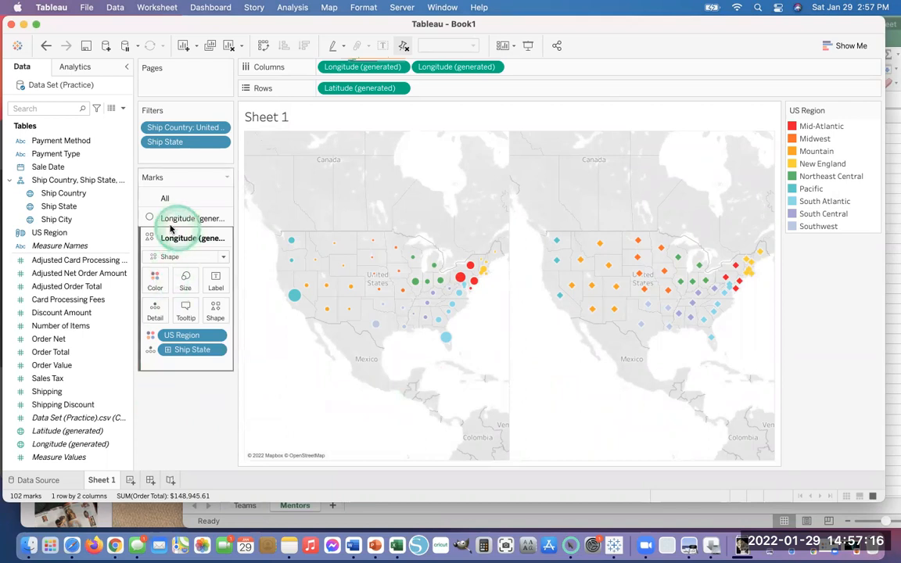
left_click(183, 222)
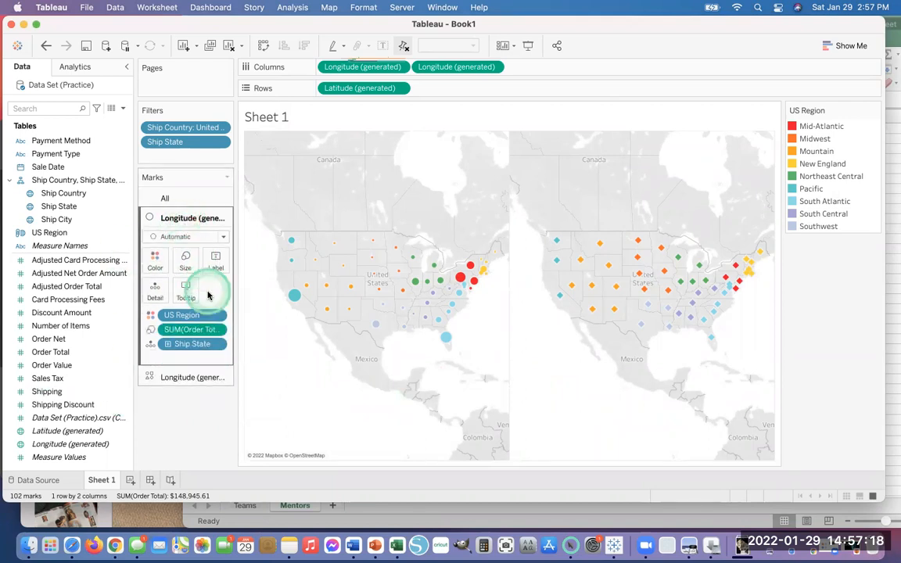
left_click_drag(186, 289, 223, 237)
left_click(223, 237)
left_click(222, 239)
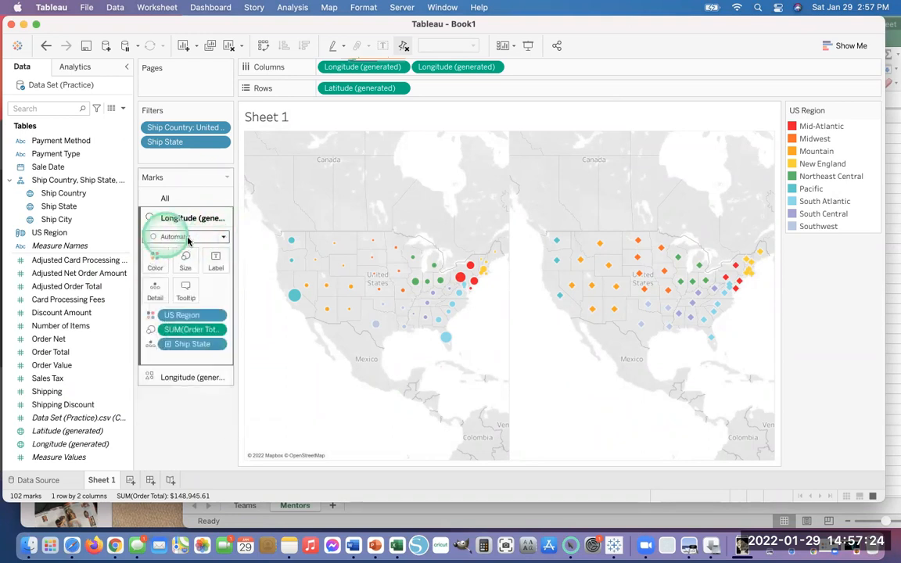
left_click(222, 239)
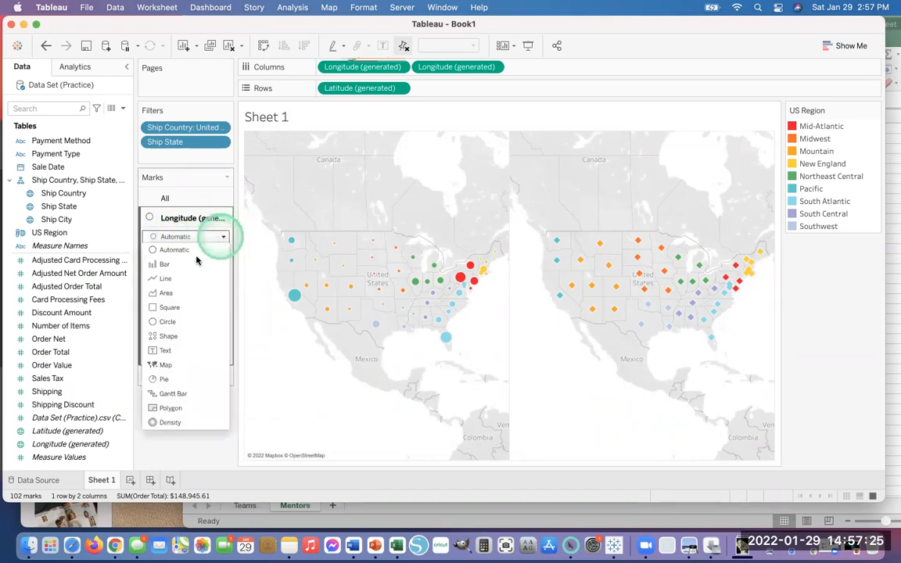
left_click(165, 335)
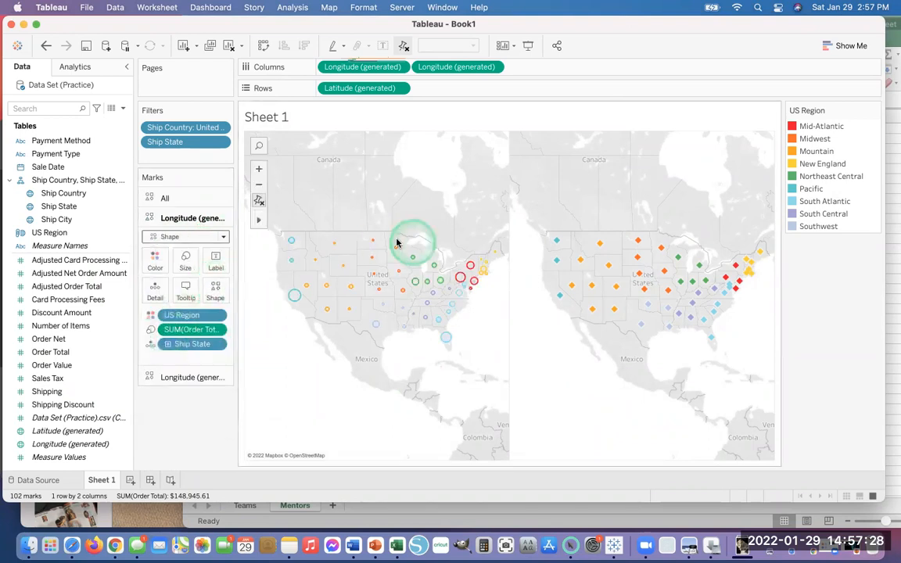
left_click(214, 292)
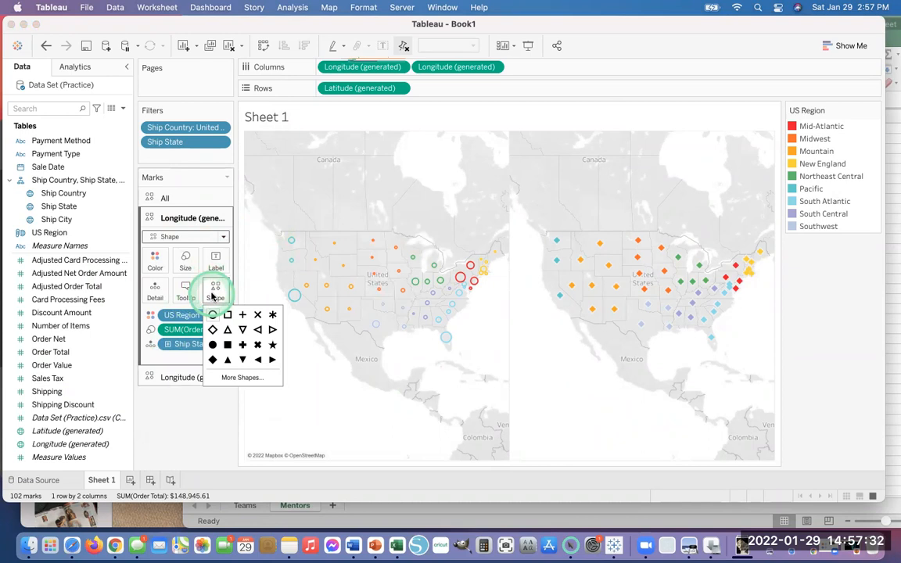
left_click(256, 347)
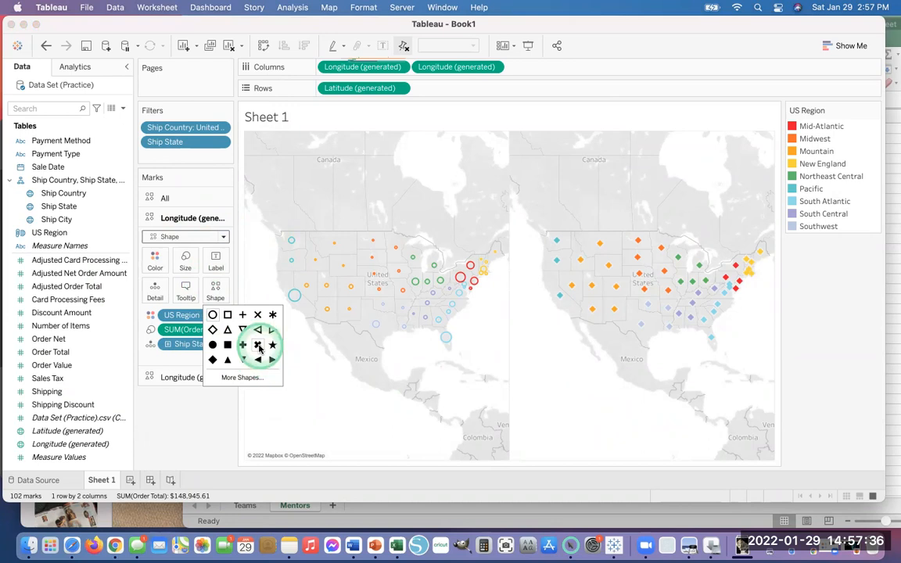
left_click(259, 347)
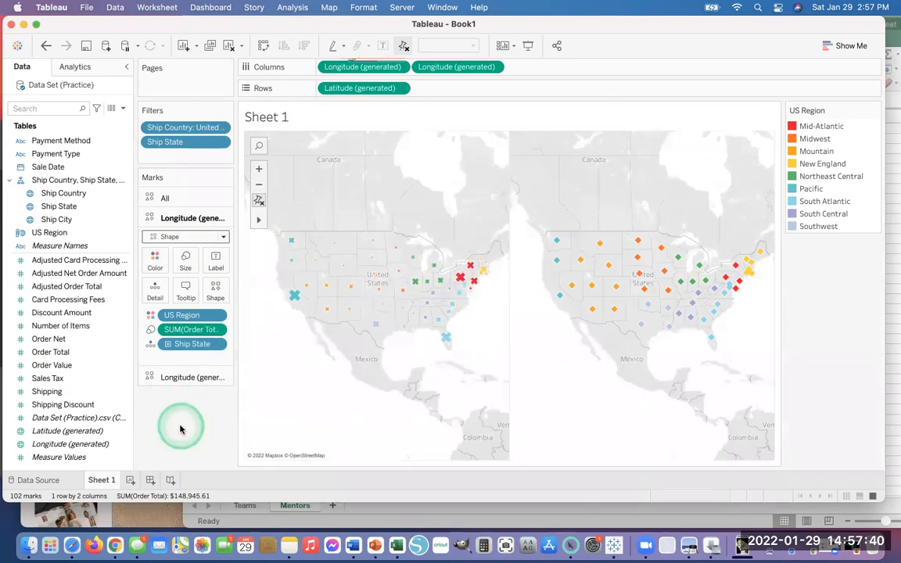
- Change the second Longitude map's mark shape to the filled circle
left_click(578, 262)
left_click(211, 387)
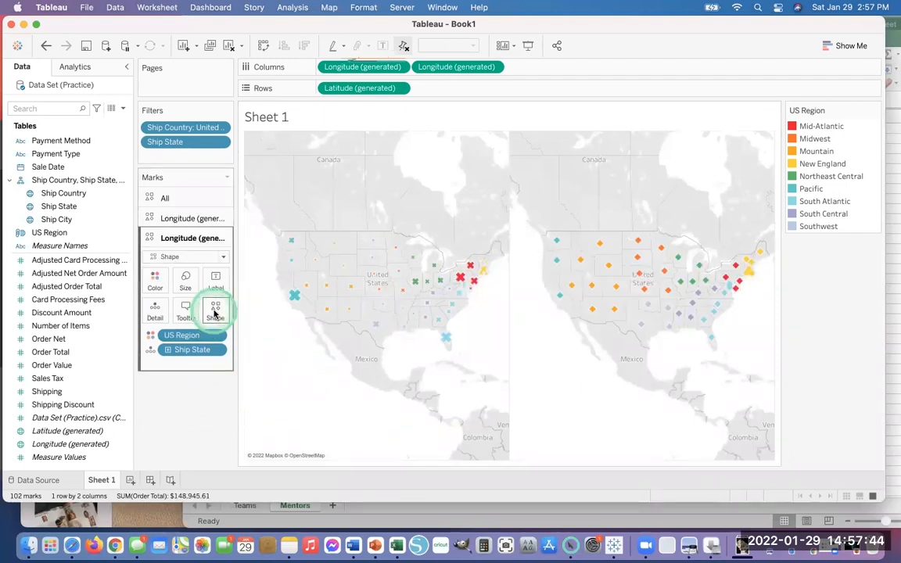
left_click(215, 312)
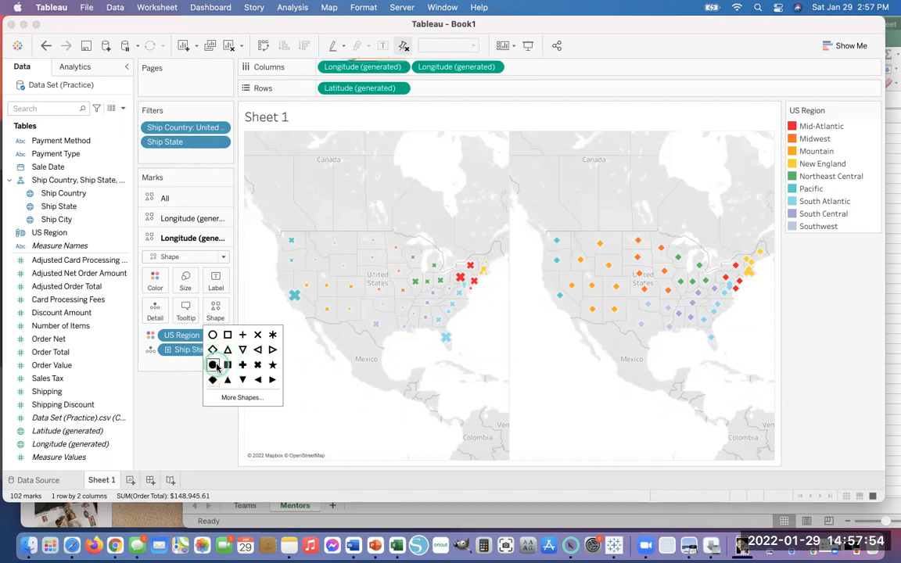
left_click(159, 430)
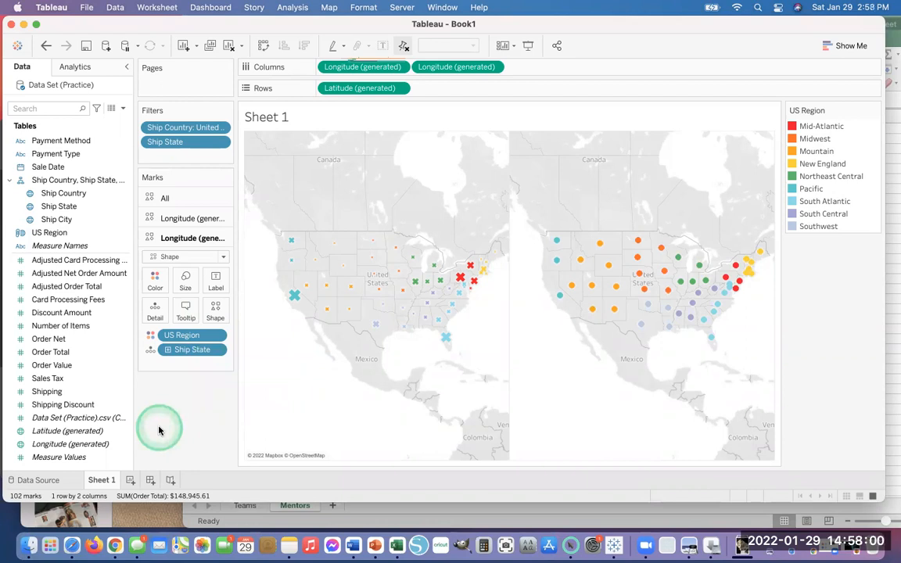
- Give the second Longitude map's circle marks a black halo
left_click(155, 283)
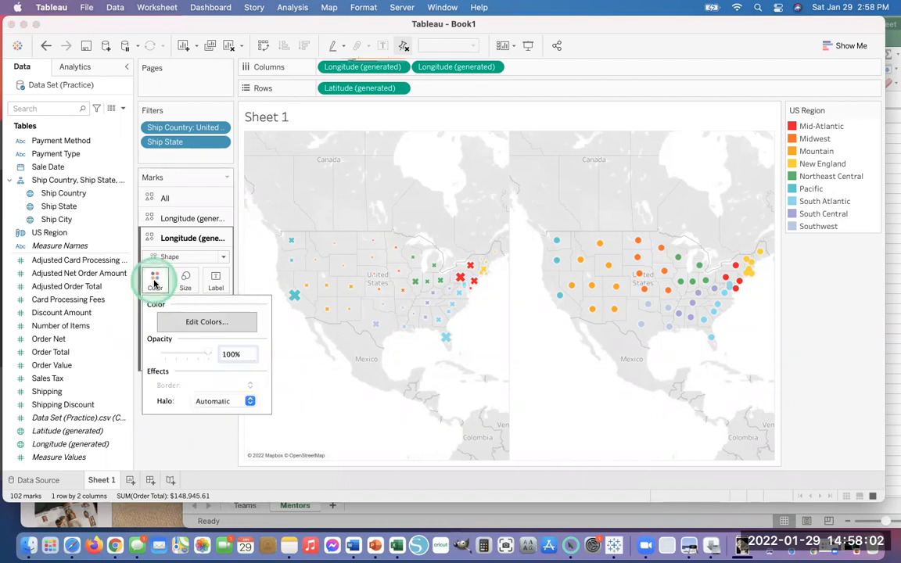
left_click(162, 387)
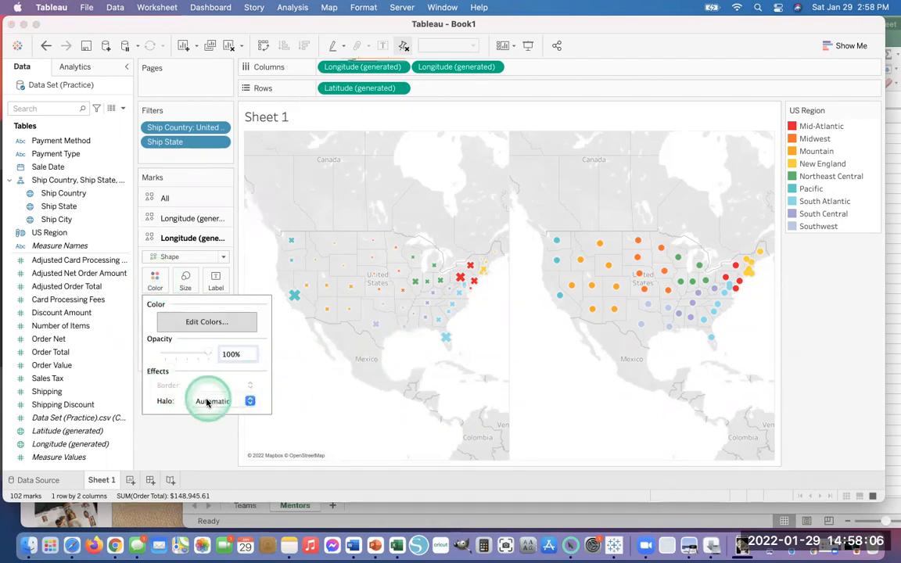
left_click(250, 401)
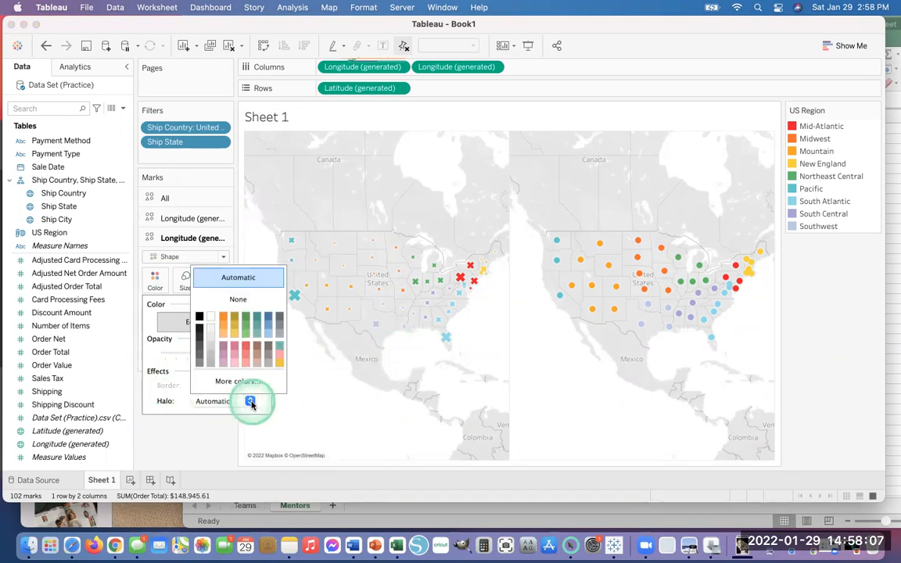
left_click(200, 317)
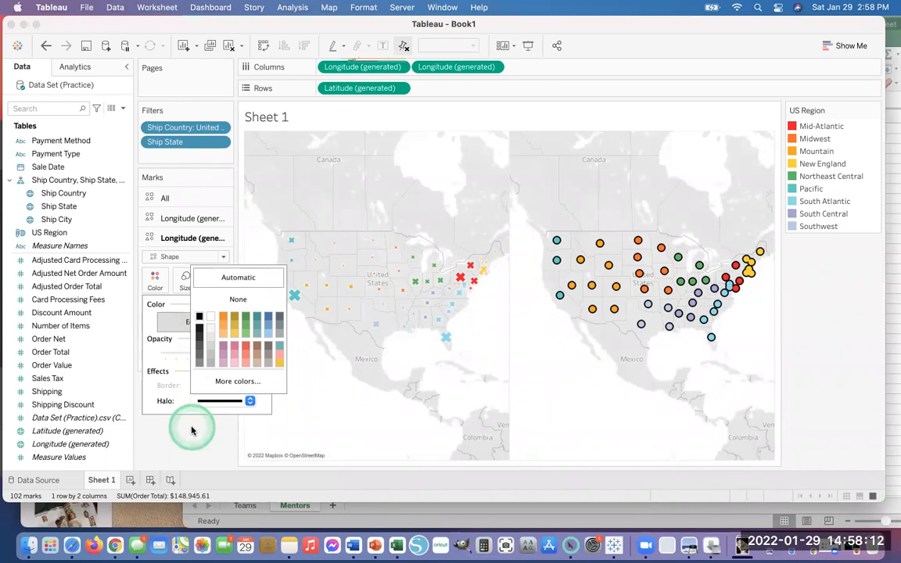
left_click(169, 442)
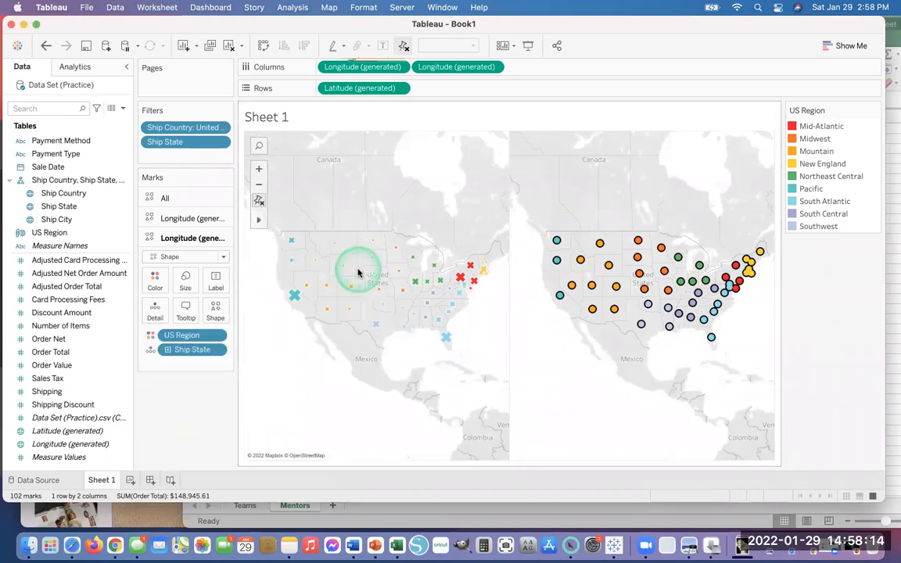
- Give the first Longitude map's X marks a black halo
left_click(197, 219)
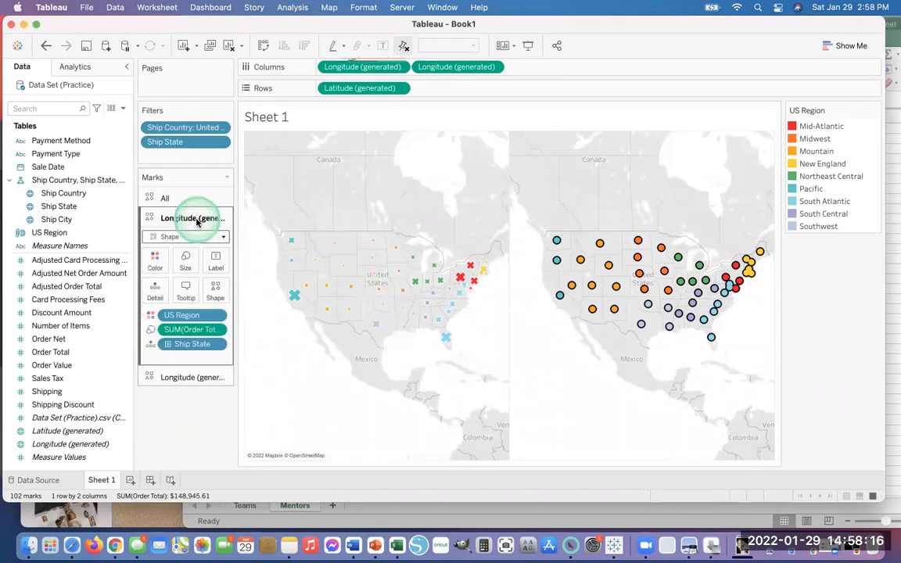
left_click(155, 259)
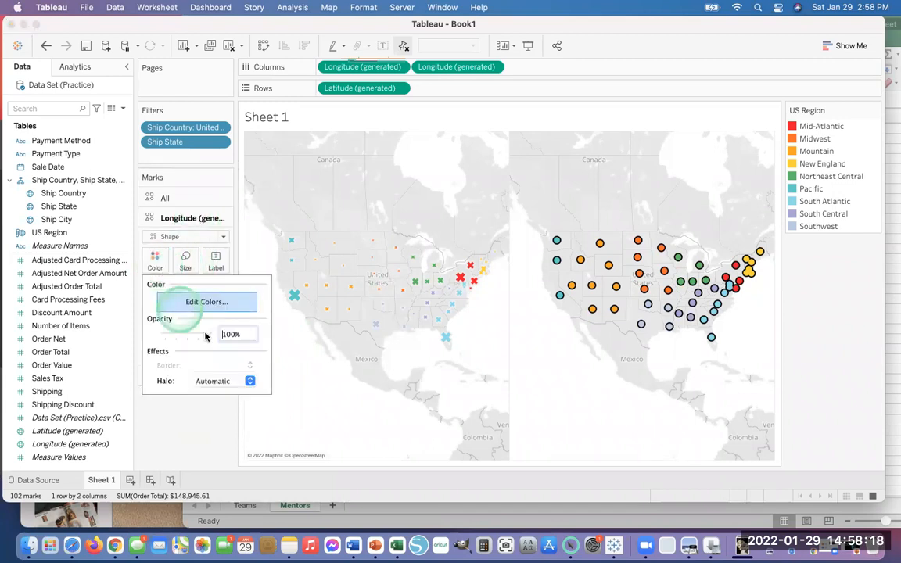
left_click(249, 381)
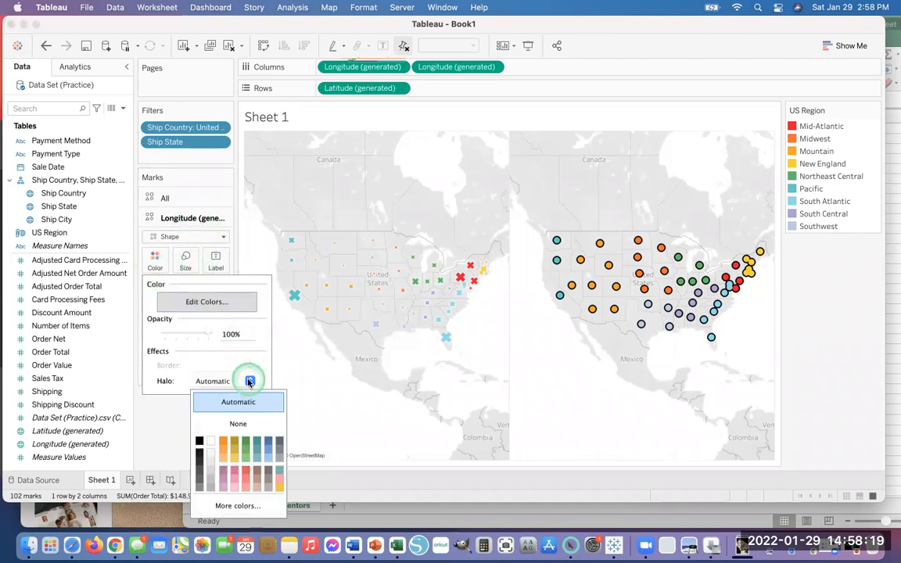
left_click(199, 442)
left_click(157, 441)
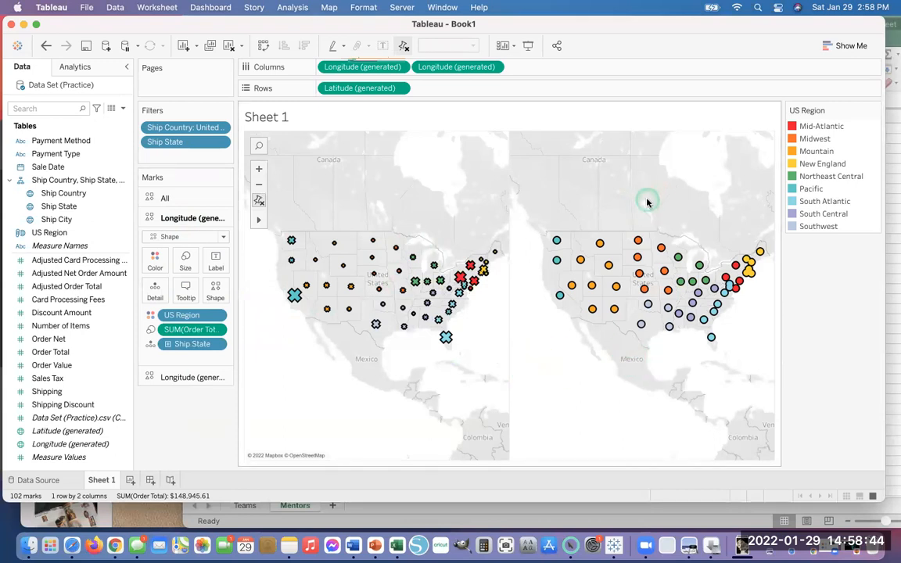
- Try sizing the second Longitude map's marks by Measure Values, and undo it
left_click(186, 379)
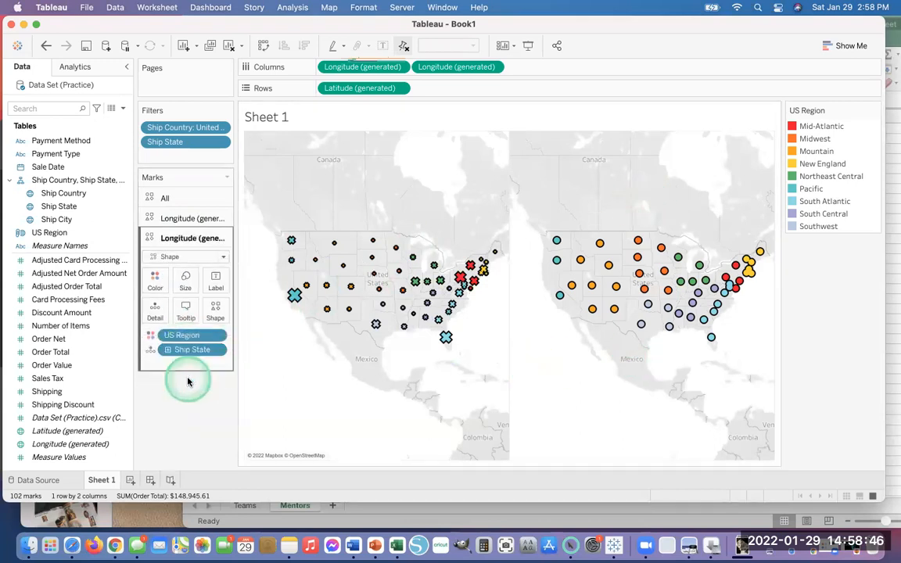
left_click(49, 352)
left_click(47, 327)
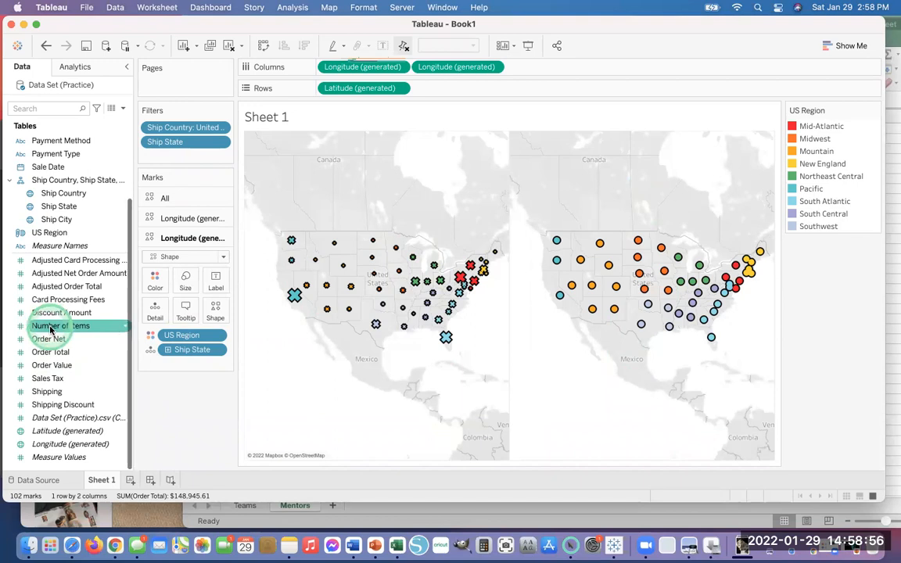
left_click_drag(43, 458, 185, 283)
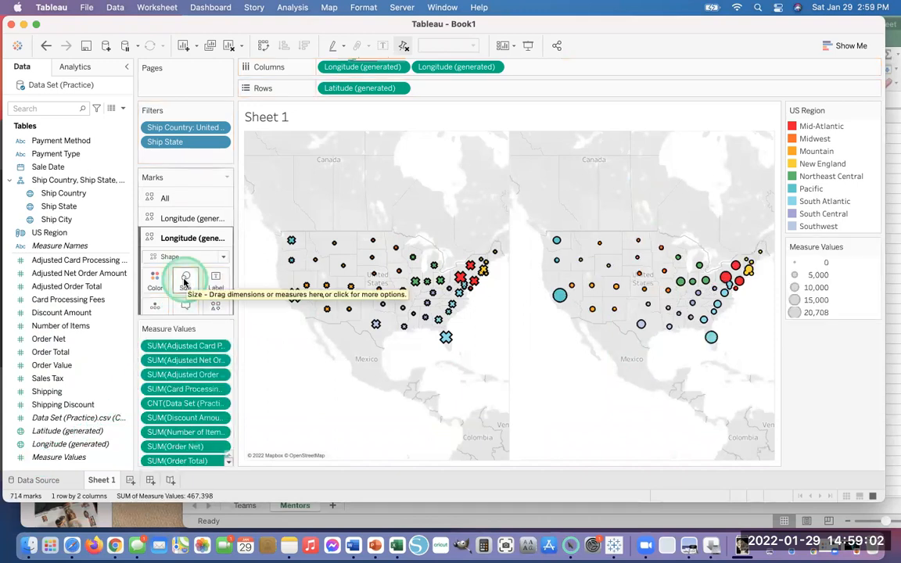
key("super+z")
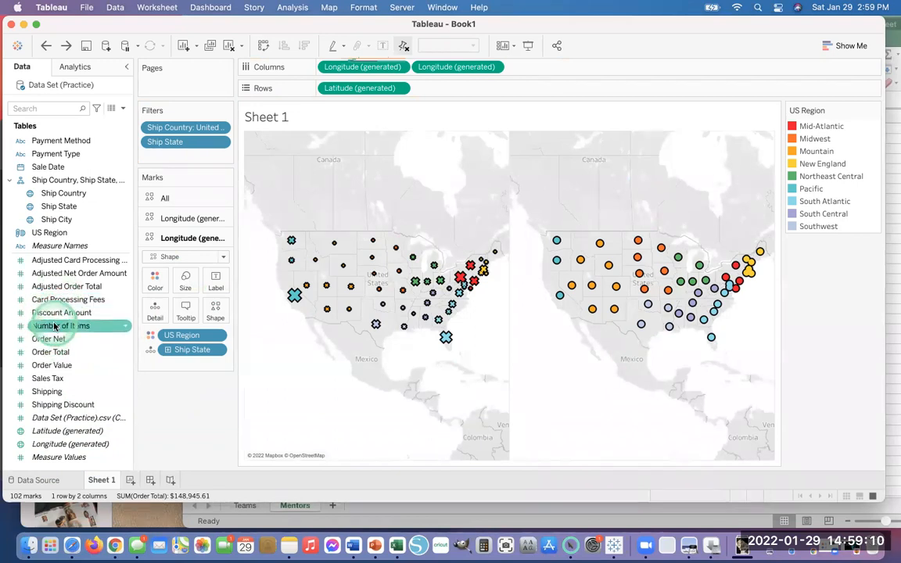
- Size the second Longitude map's marks by Number of Items and hide the resulting size legend
left_click_drag(52, 330, 187, 288)
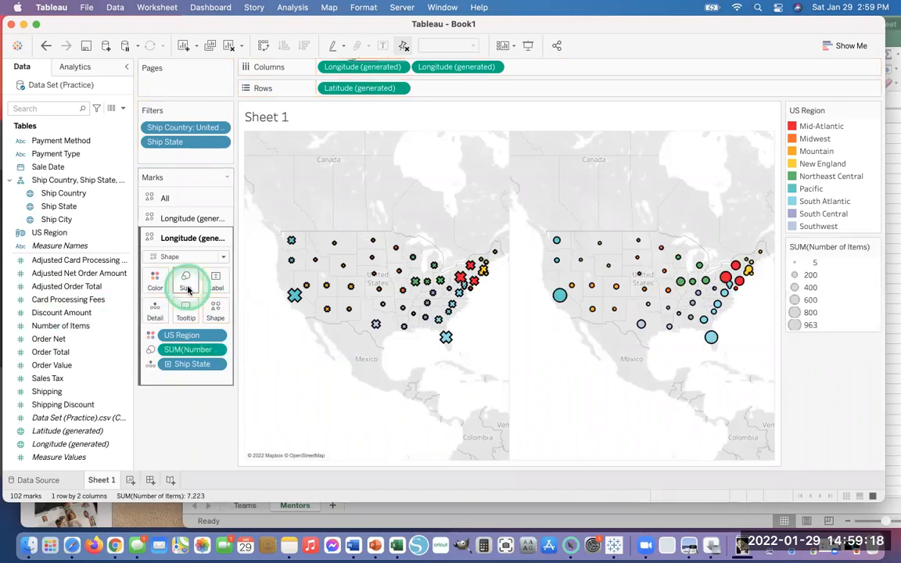
left_click(77, 368)
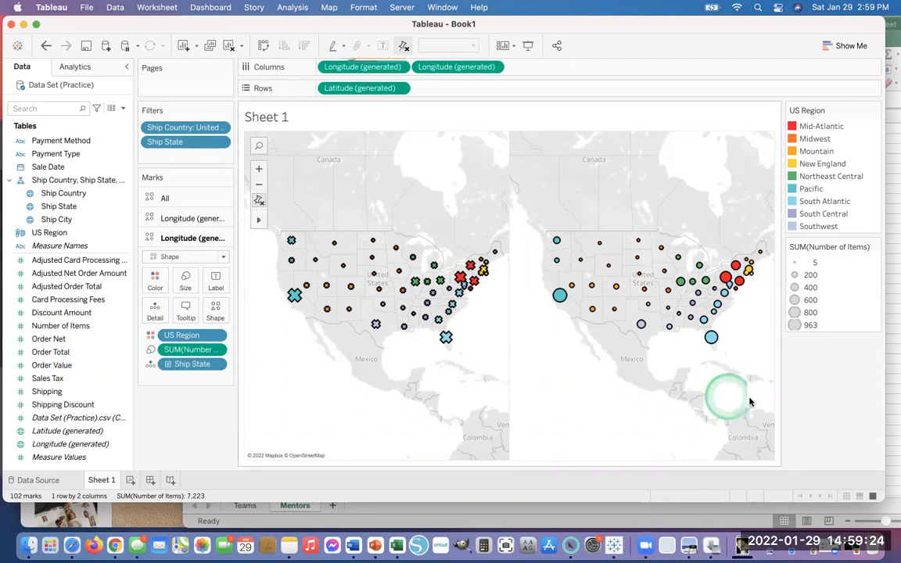
left_click(874, 247)
left_click(828, 313)
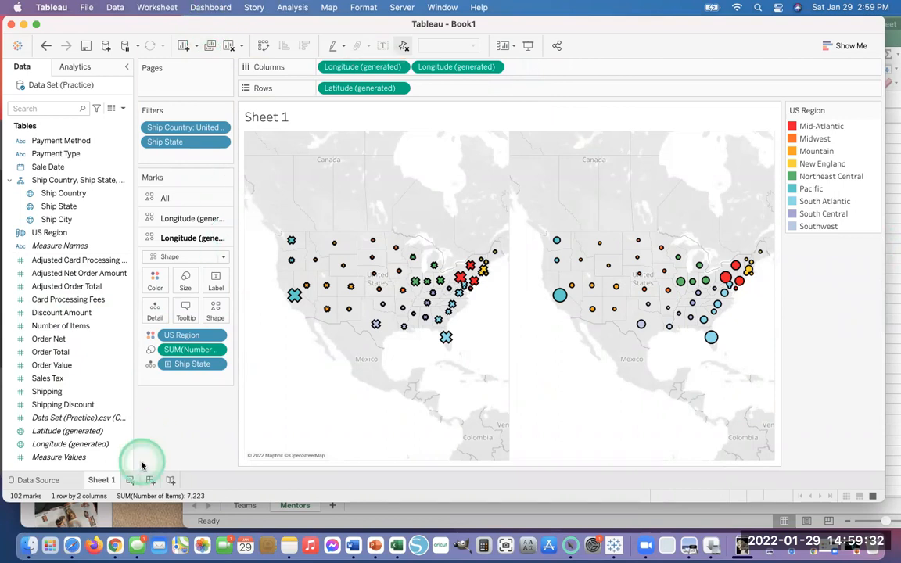
- Overlay the two Longitude maps as a dual axis and view the tooltip of the California mark
left_click(494, 68)
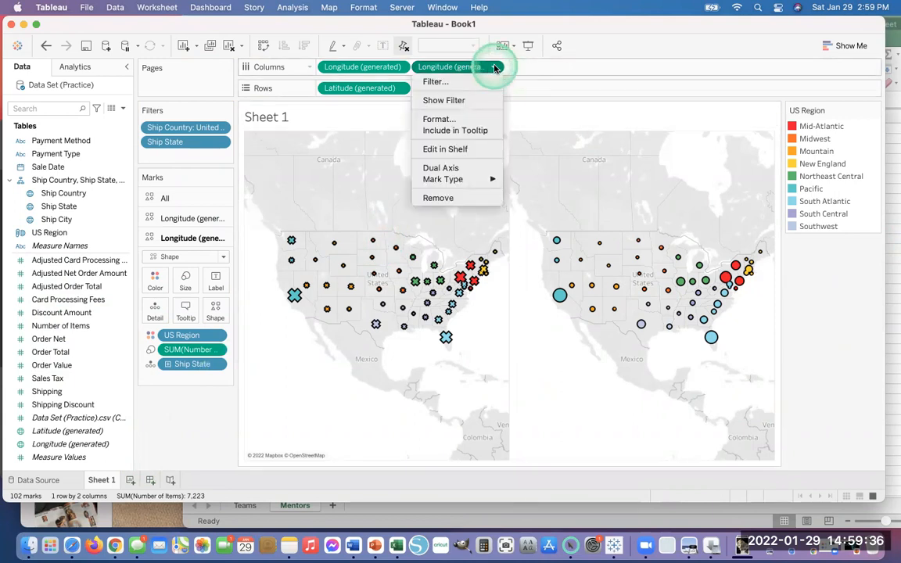
left_click(558, 79)
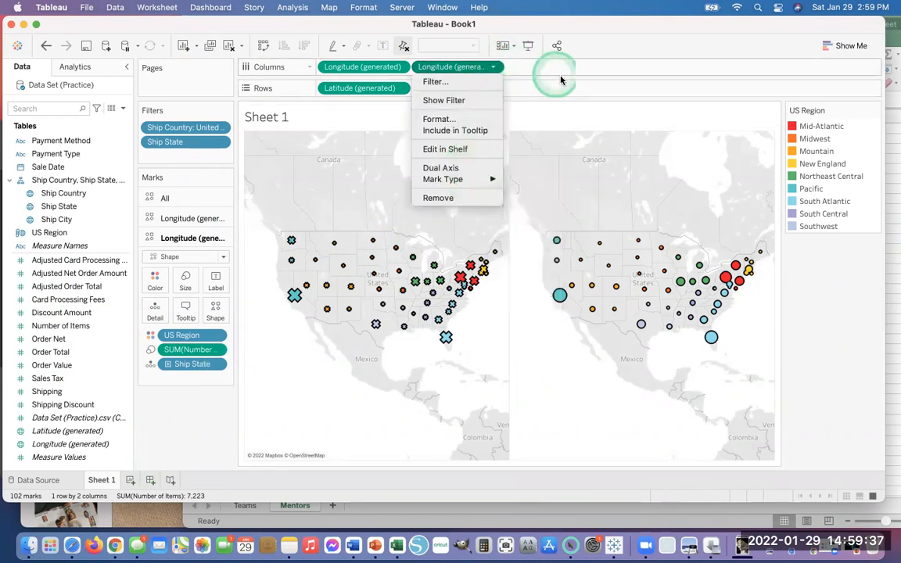
left_click(494, 68)
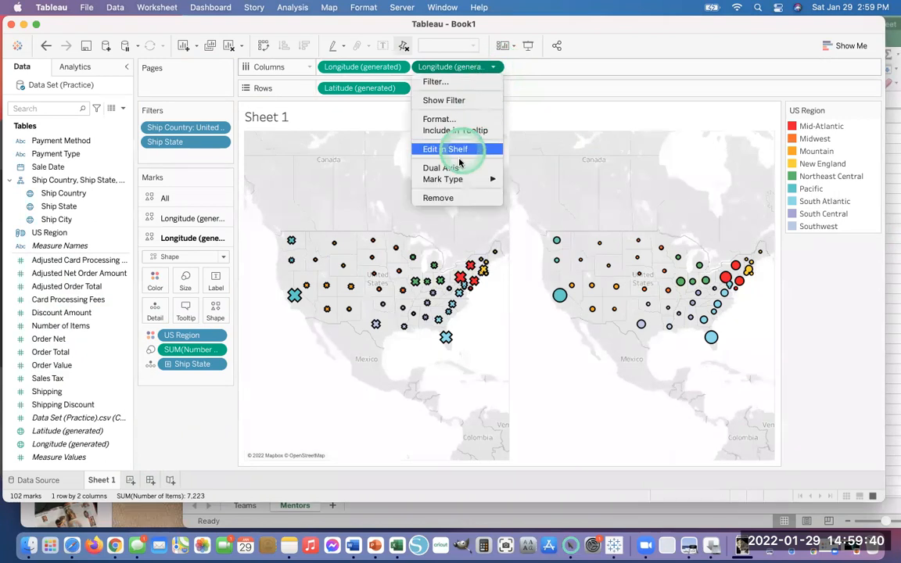
left_click(460, 166)
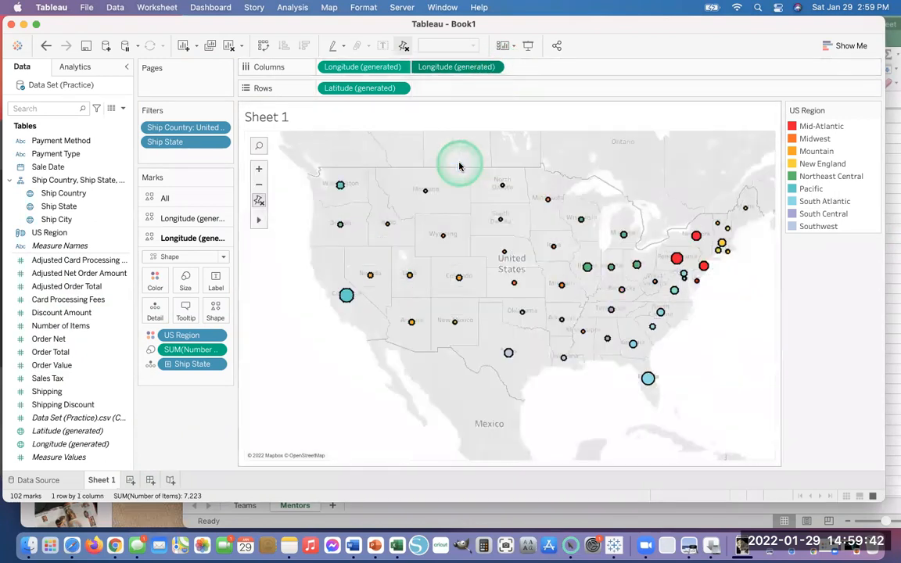
mouse_move(346, 299)
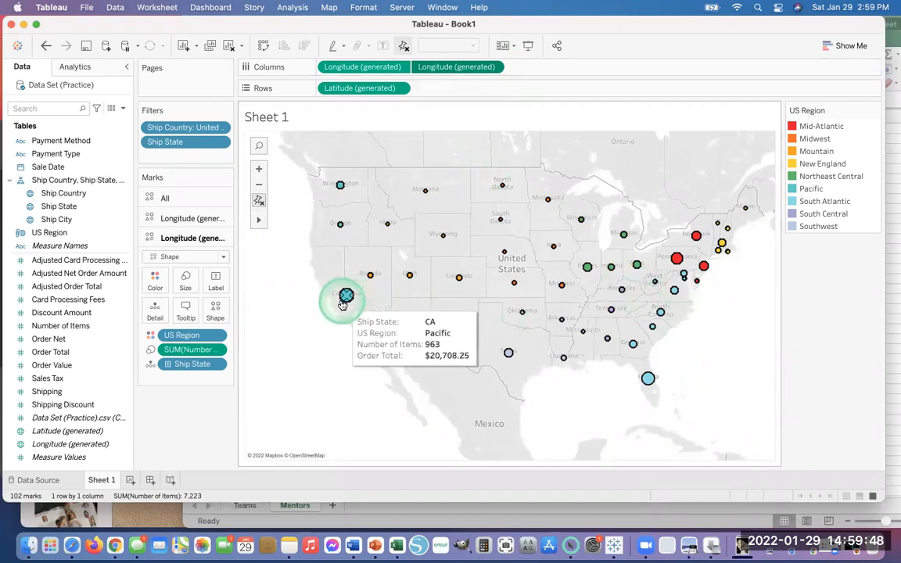
left_click(343, 303)
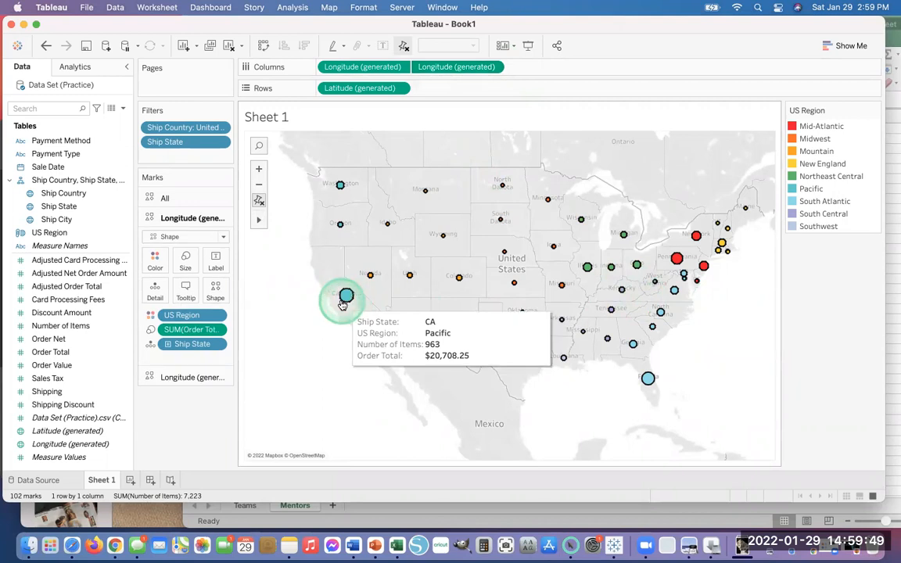
left_click(278, 358)
- Change the second Longitude layer's mark shape to the open circle
left_click(199, 378)
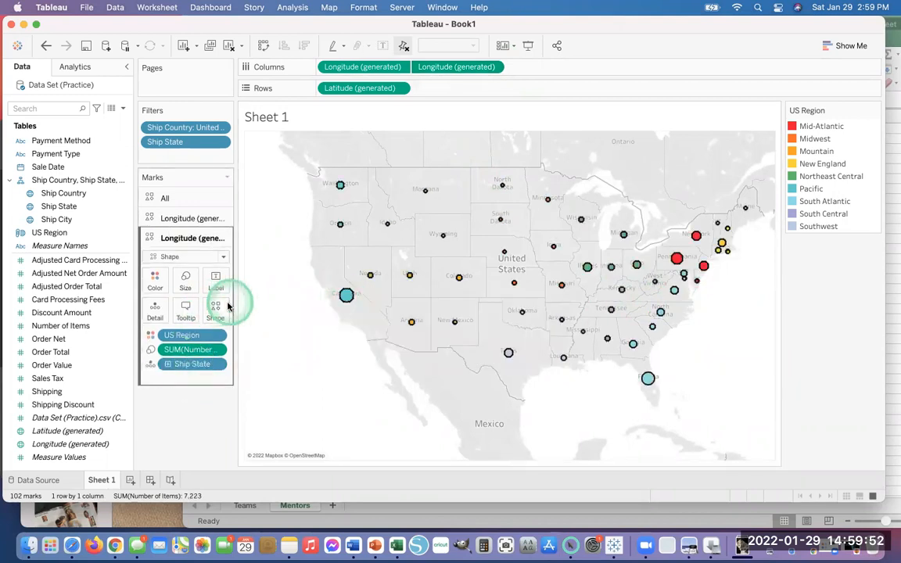
left_click(158, 284)
left_click(160, 283)
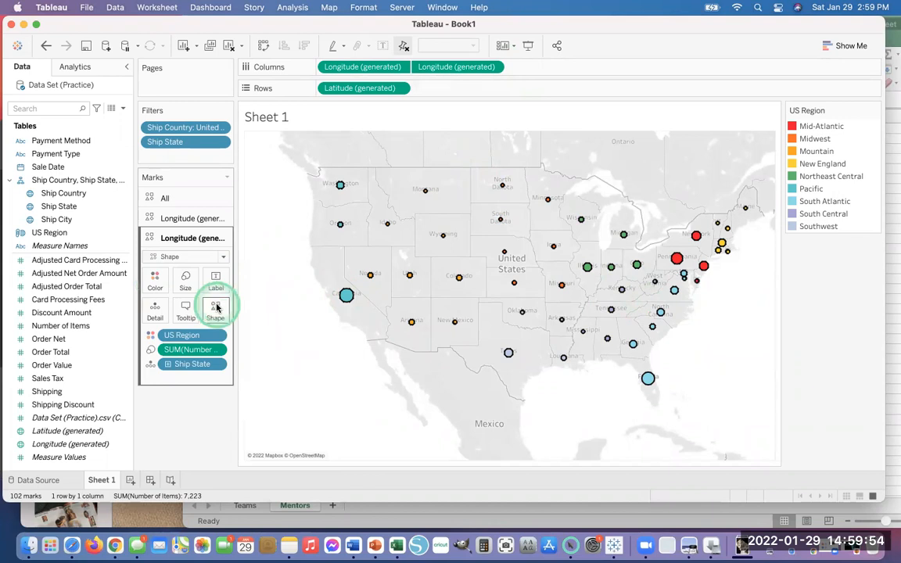
left_click(215, 306)
left_click(213, 364)
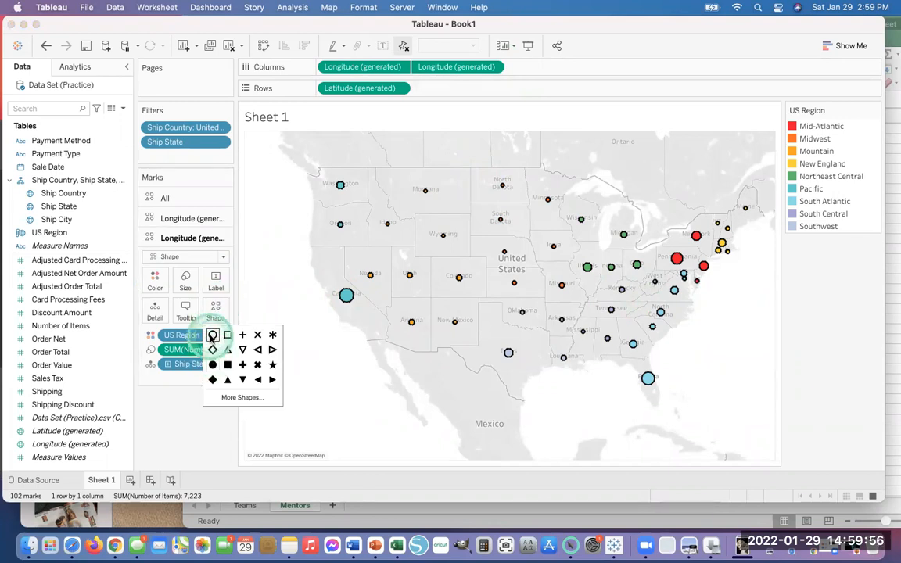
left_click(168, 408)
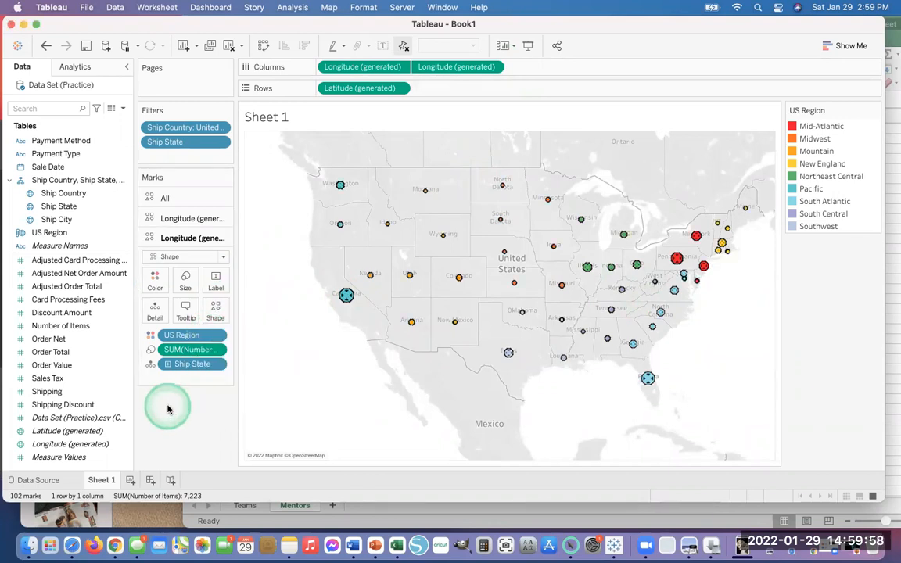
mouse_move(346, 296)
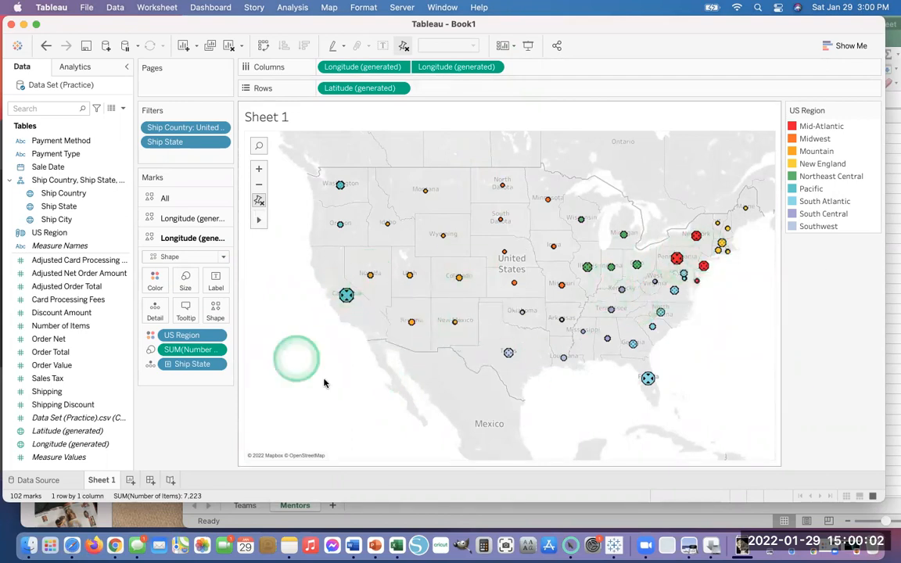
mouse_move(658, 391)
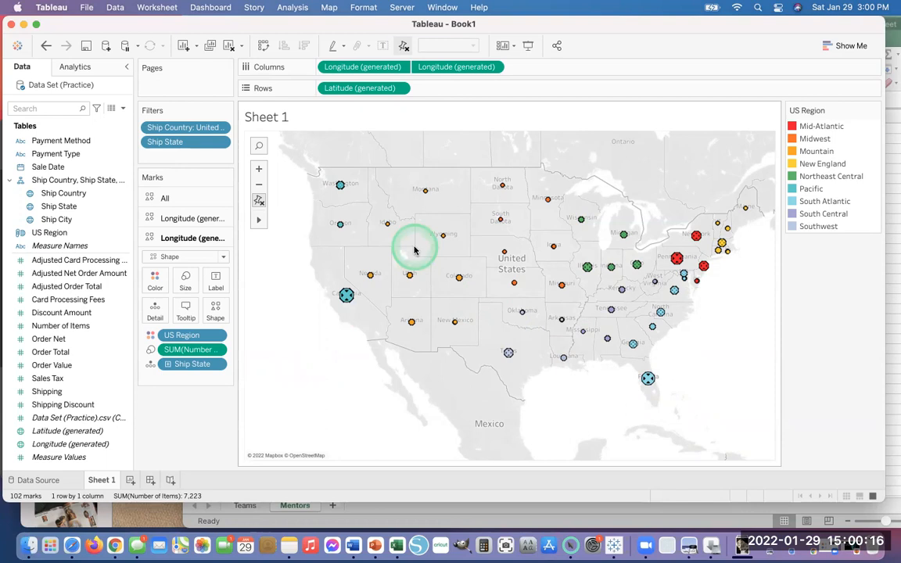
- Move SUM(Number of Items) from size to color on the second Longitude layer and set its mark type to Automatic
left_click(222, 257)
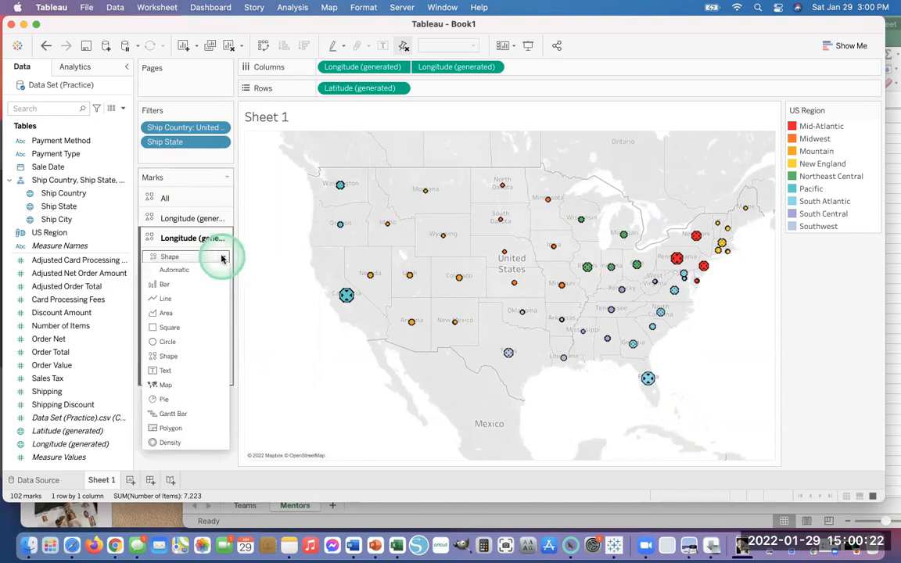
left_click(222, 256)
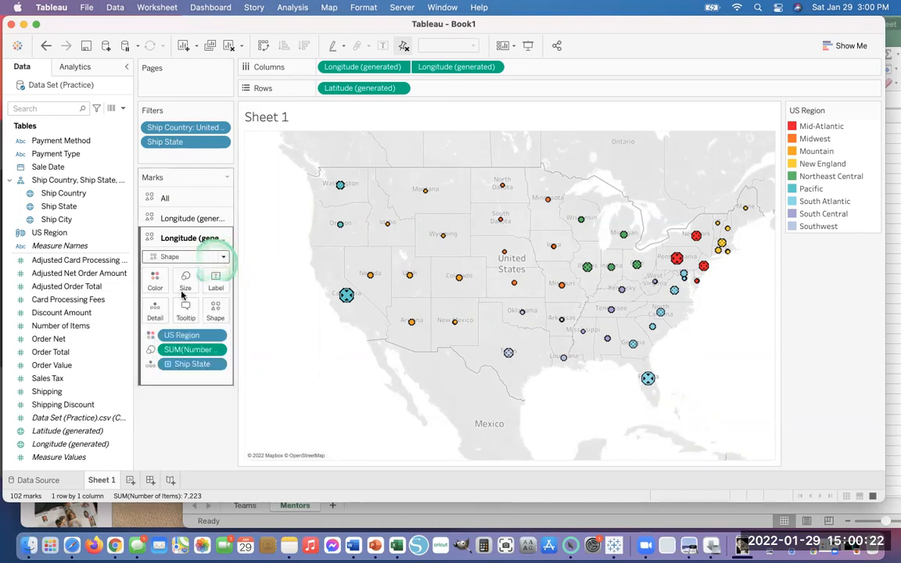
left_click(150, 350)
left_click(193, 354)
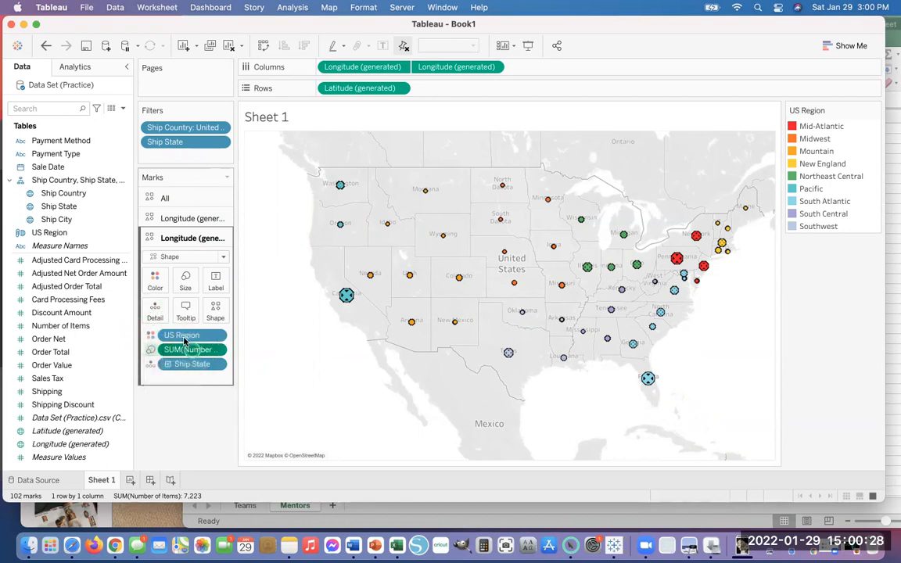
left_click_drag(175, 353, 154, 290)
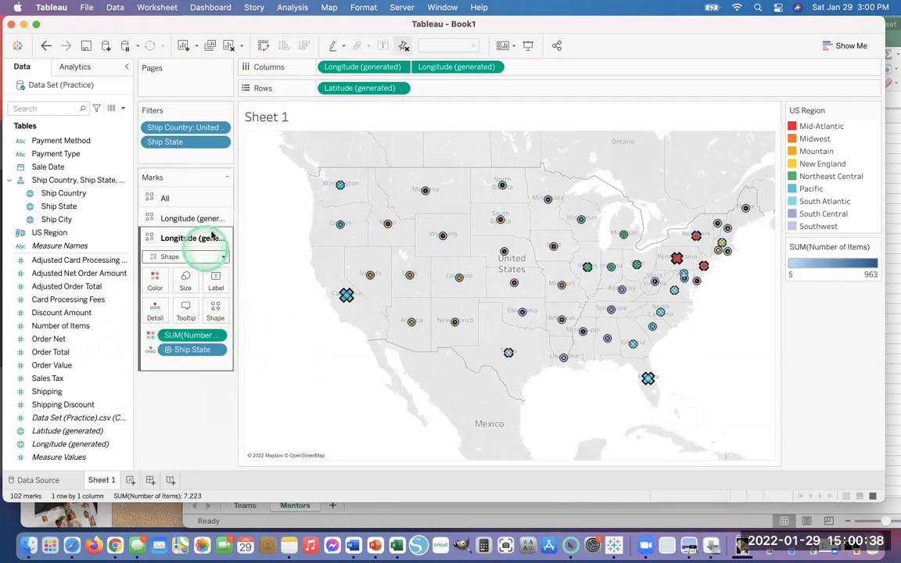
left_click(223, 258)
left_click(187, 266)
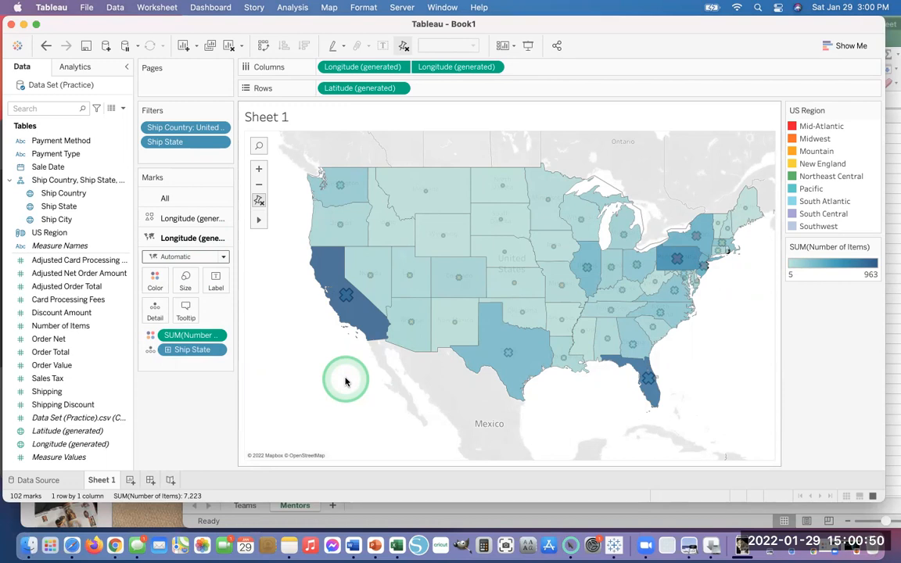
- Open the mark settings of the first Longitude layer
left_click(173, 219)
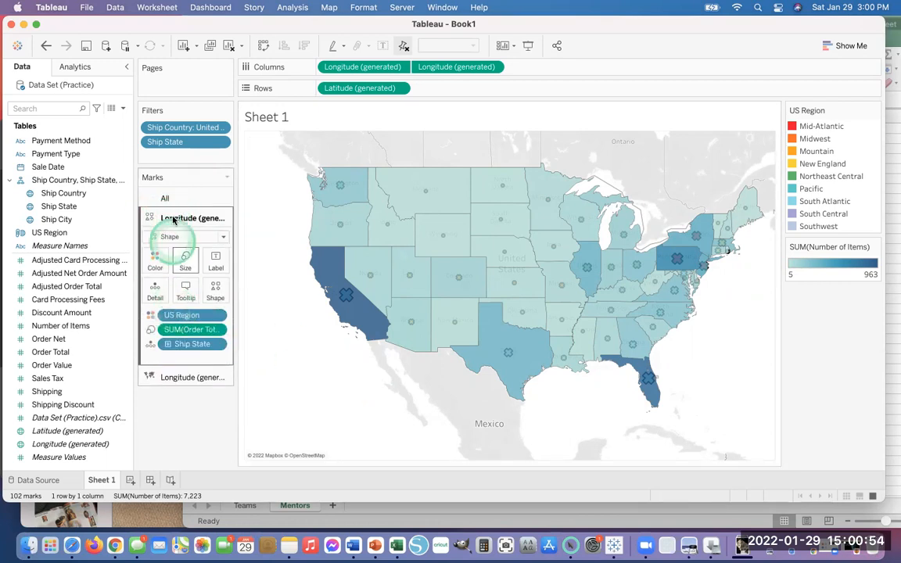
left_click(142, 370)
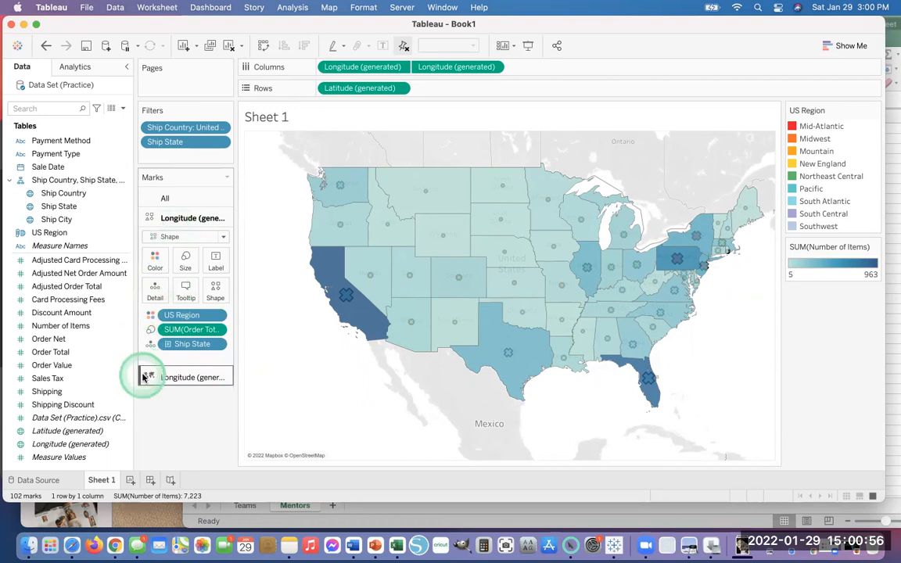
left_click(138, 217)
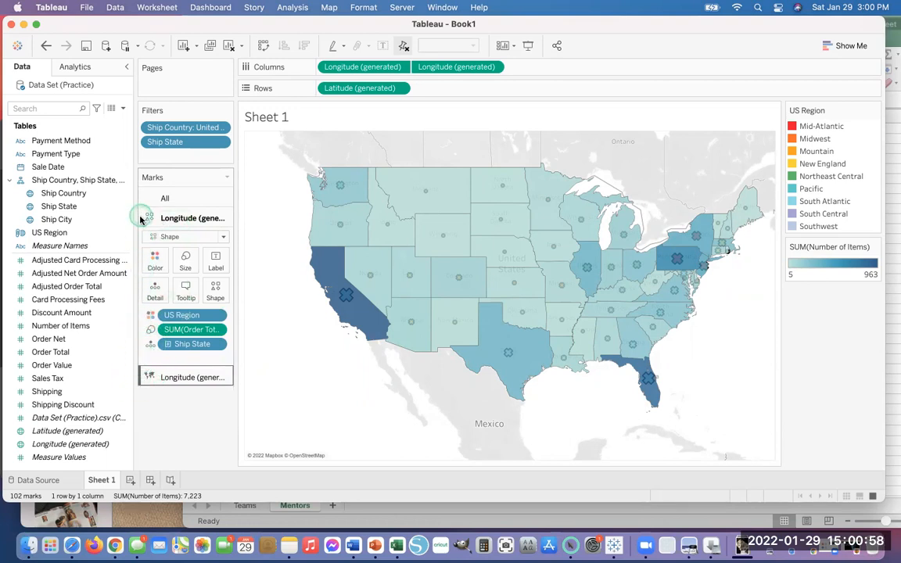